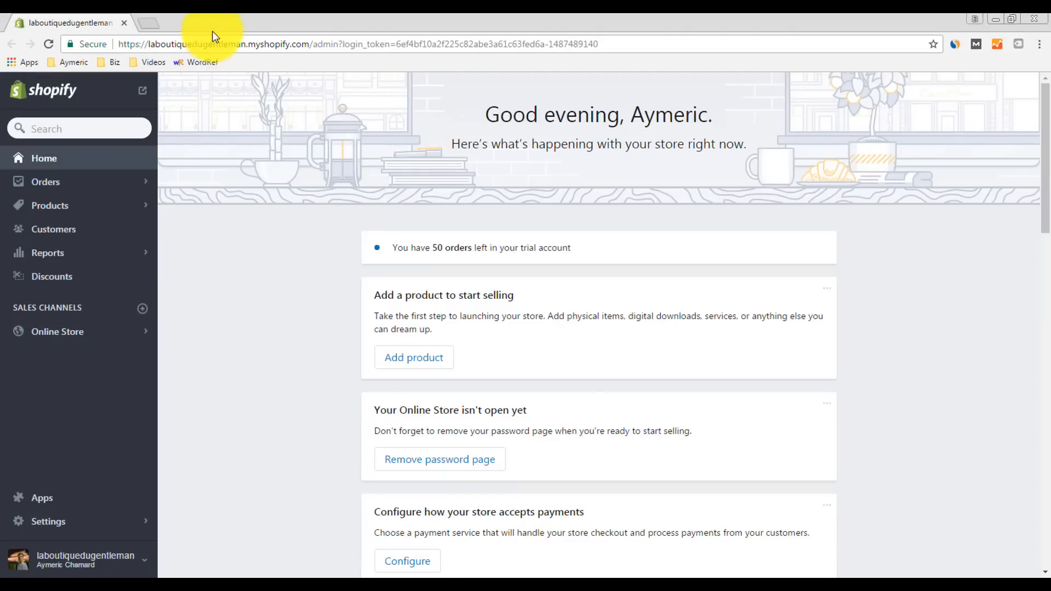
Check the store's subdomain in the web address of the admin home page
double_click(232, 47)
left_click(234, 46)
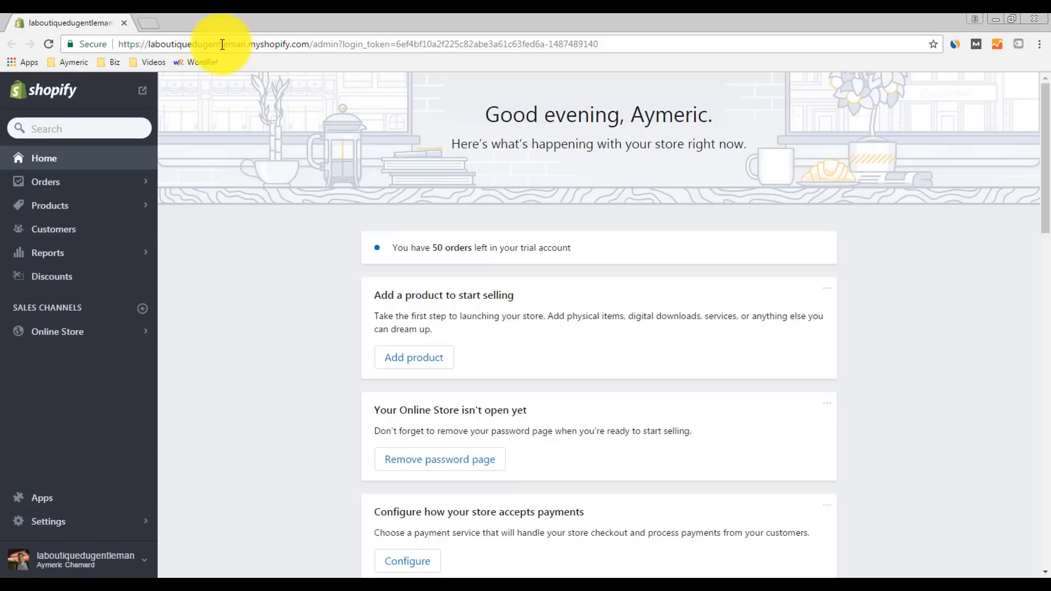
double_click(226, 44)
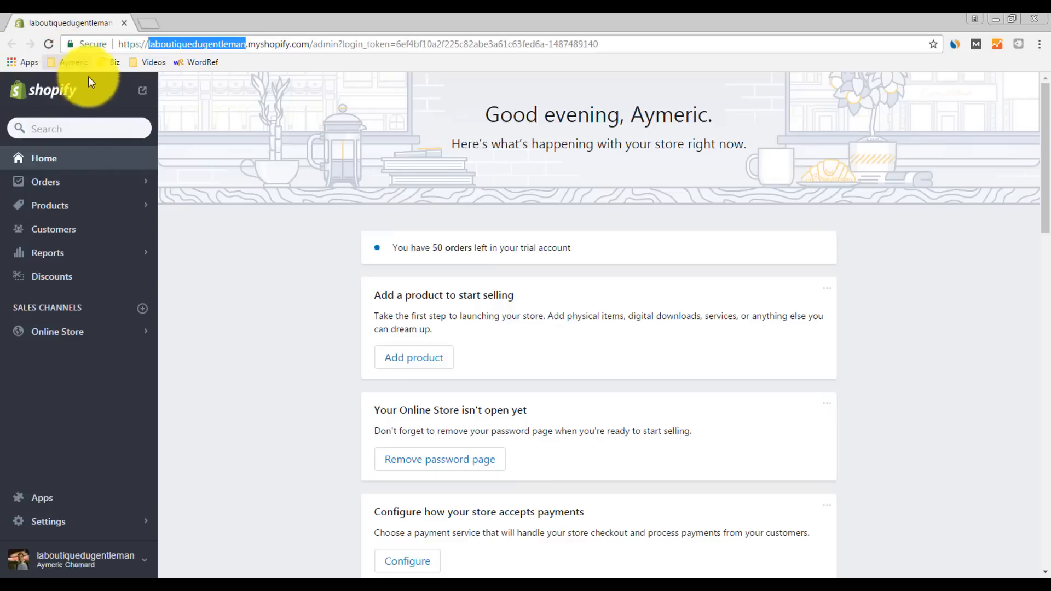
left_click(287, 225)
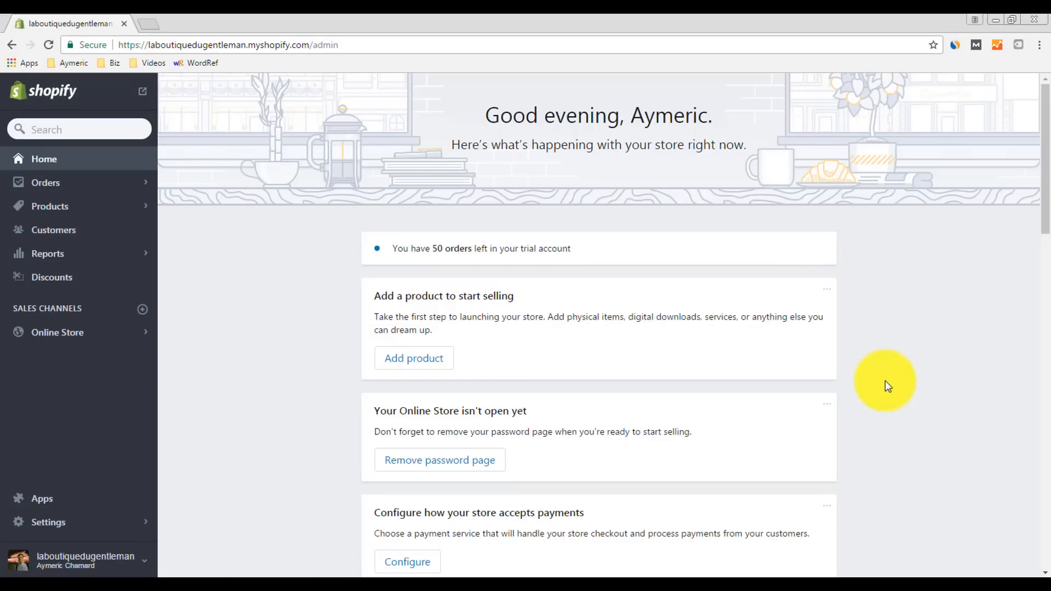
Open the Theme Store from the online store's themes page and filter it to free themes
left_click(116, 333)
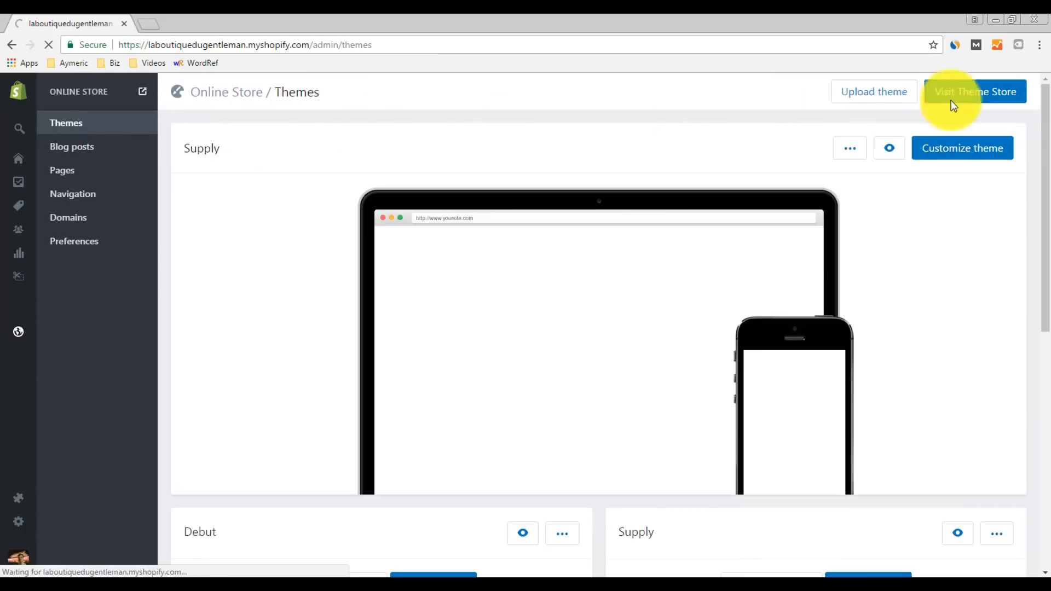
left_click(995, 98)
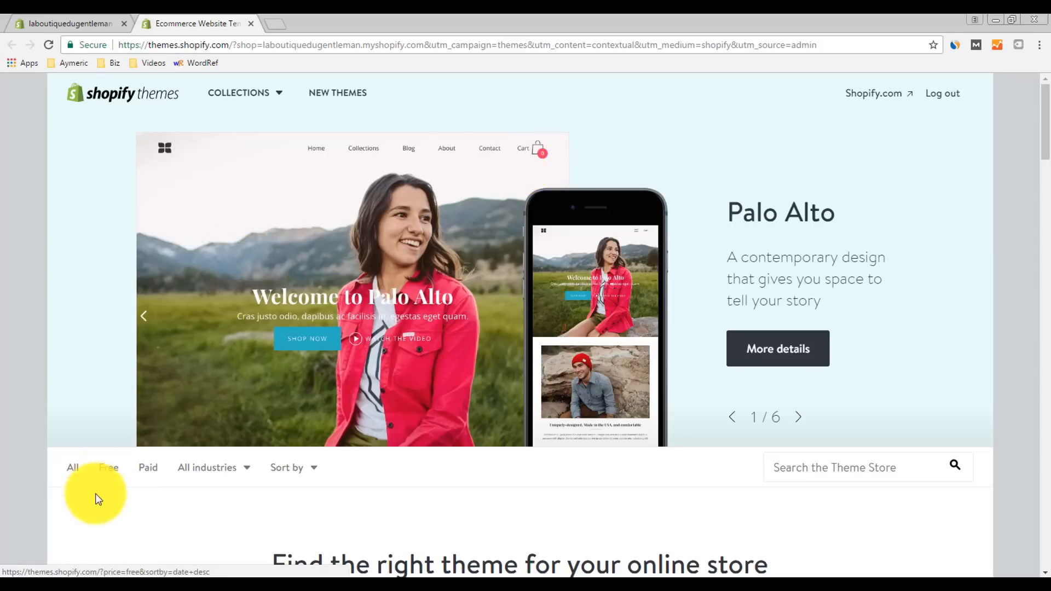
left_click(113, 472)
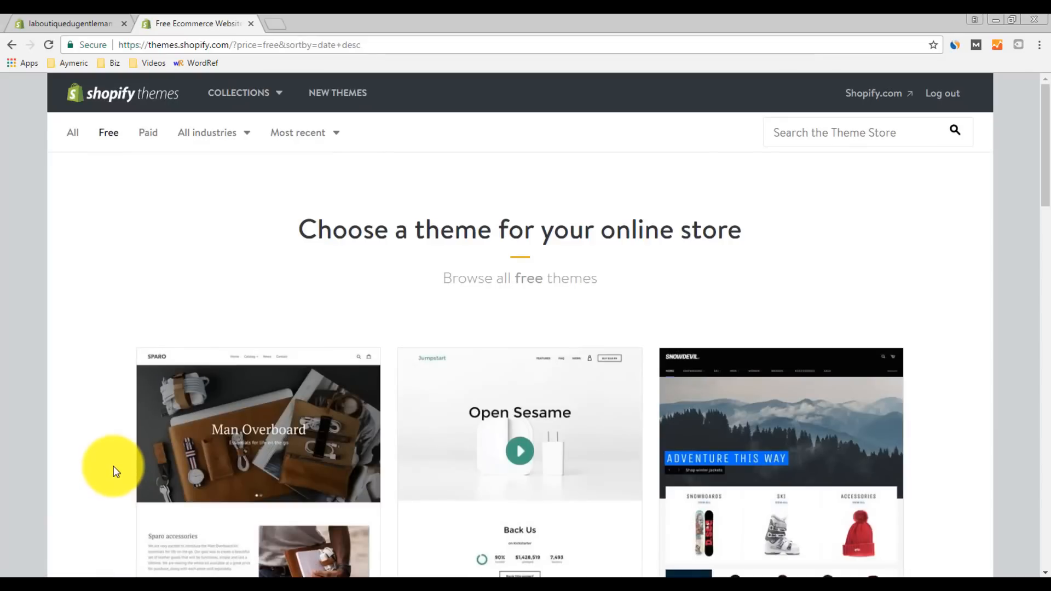
Browse the whole list of free themes and compare their preview designs
scroll(213, 291, "down", 2)
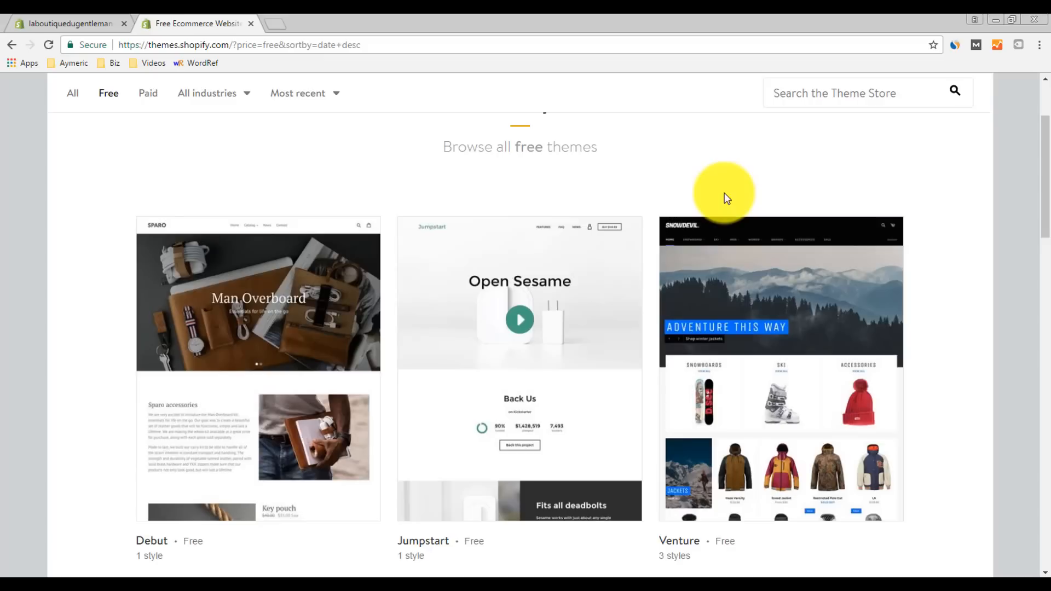
scroll(739, 257, "down", 6)
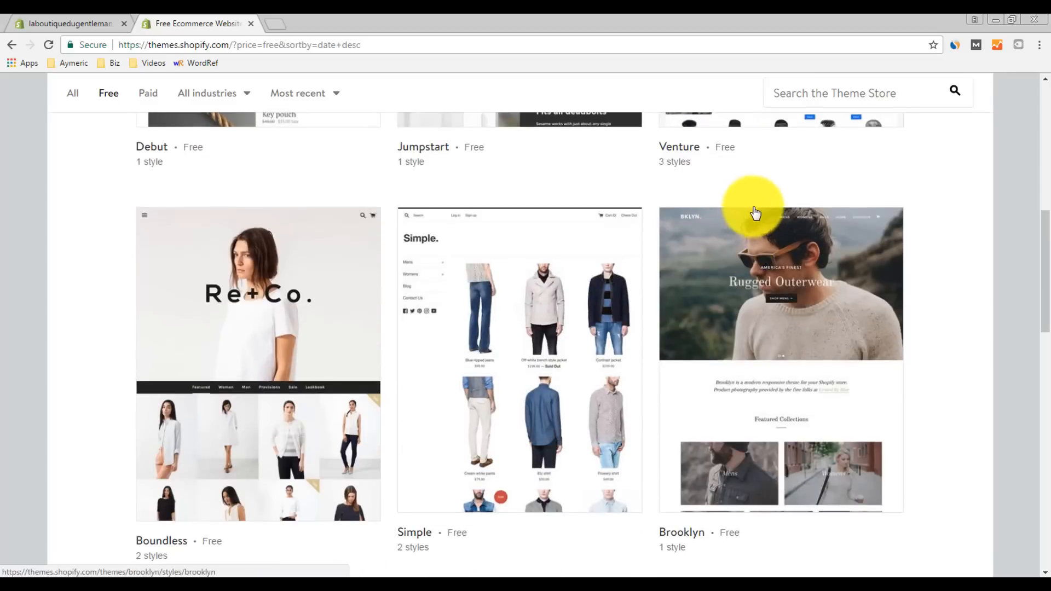
scroll(755, 213, "down", 6)
scroll(496, 184, "down", 1)
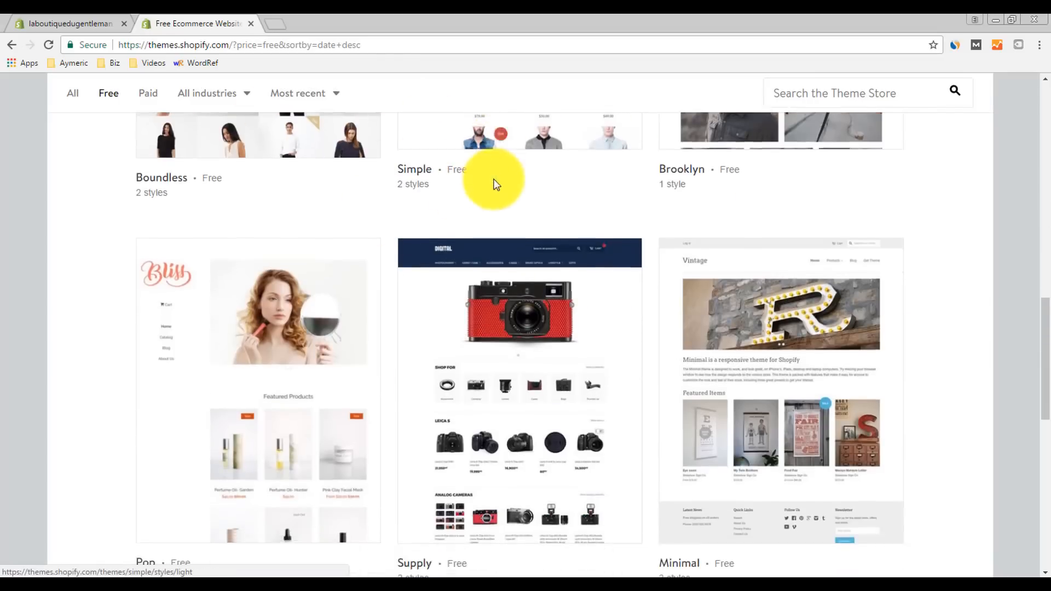
scroll(526, 203, "down", 4)
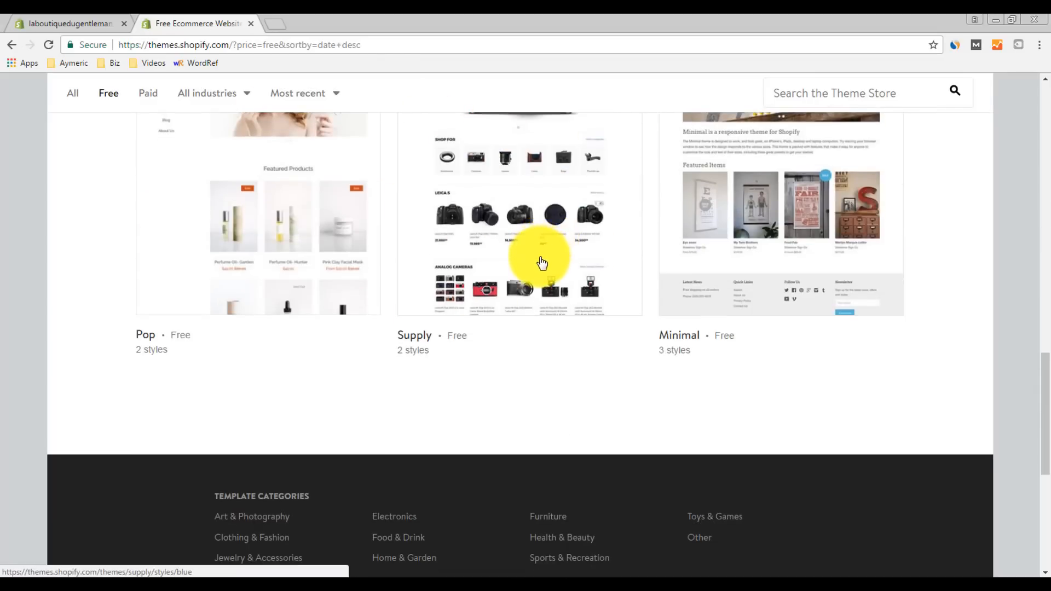
scroll(548, 263, "up", 15)
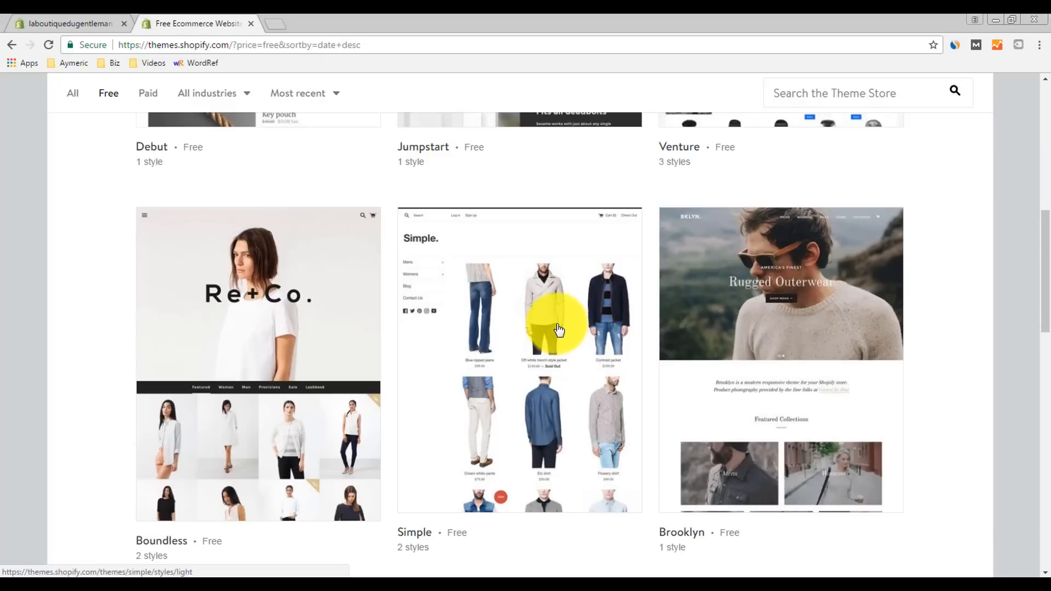
scroll(559, 328, "up", 7)
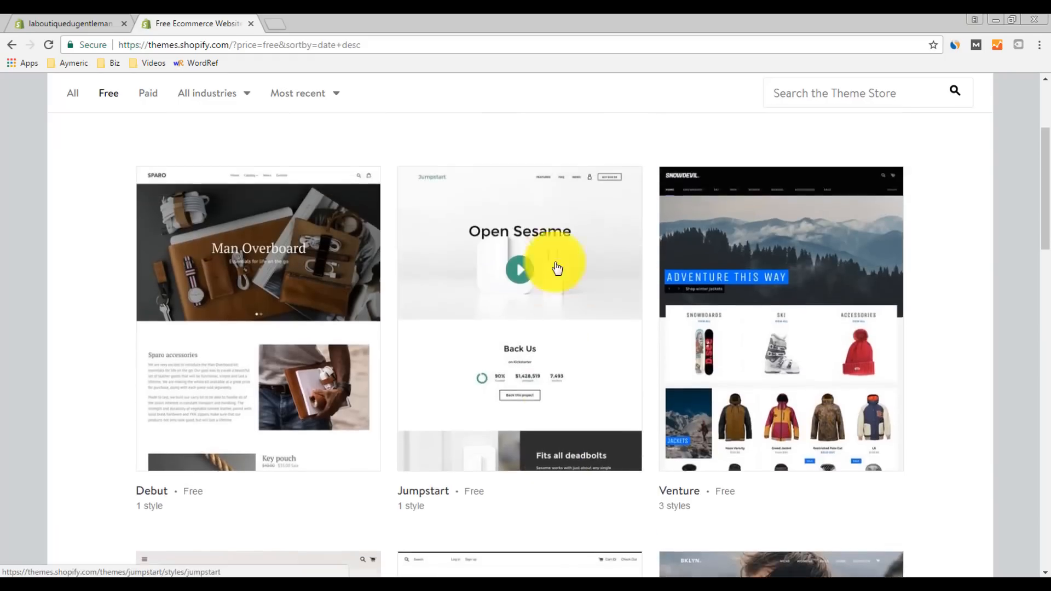
scroll(527, 380, "down", 13)
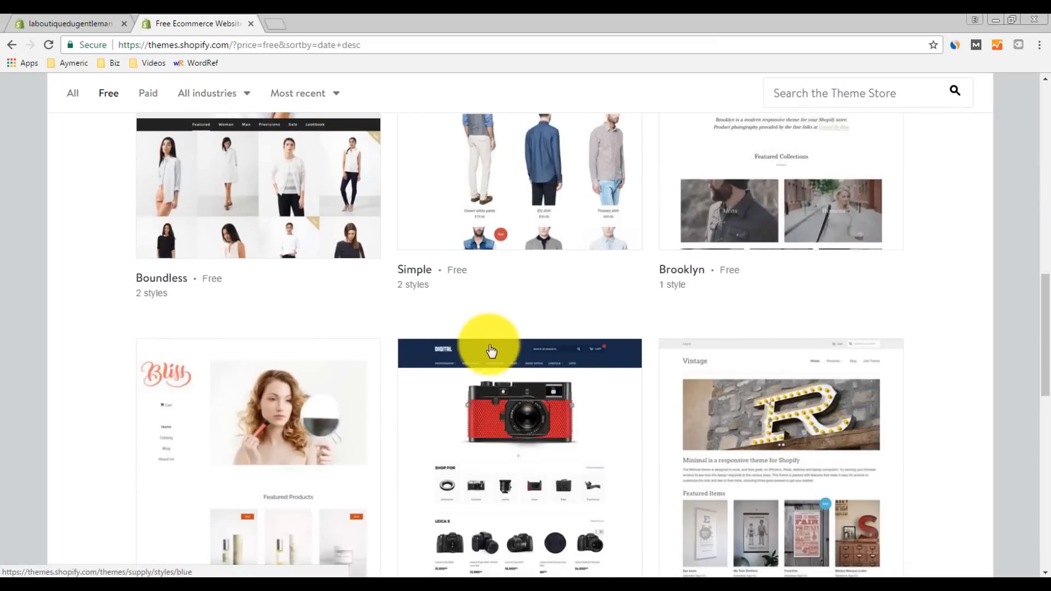
scroll(224, 197, "up", 1)
scroll(221, 209, "up", 2)
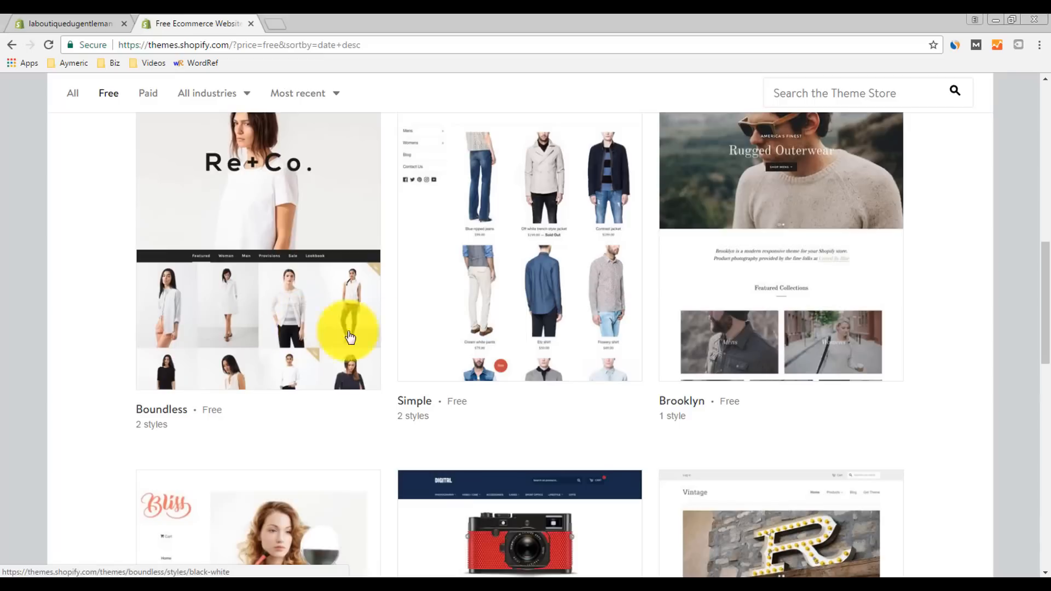
scroll(619, 372, "down", 3)
scroll(722, 386, "down", 3)
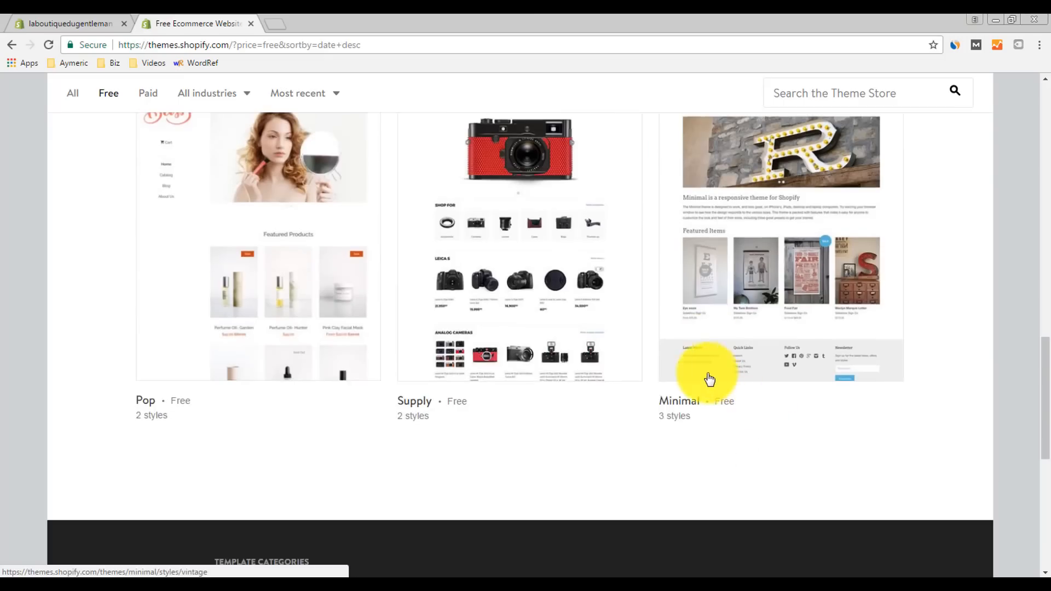
scroll(692, 376, "up", 10)
scroll(544, 356, "up", 1)
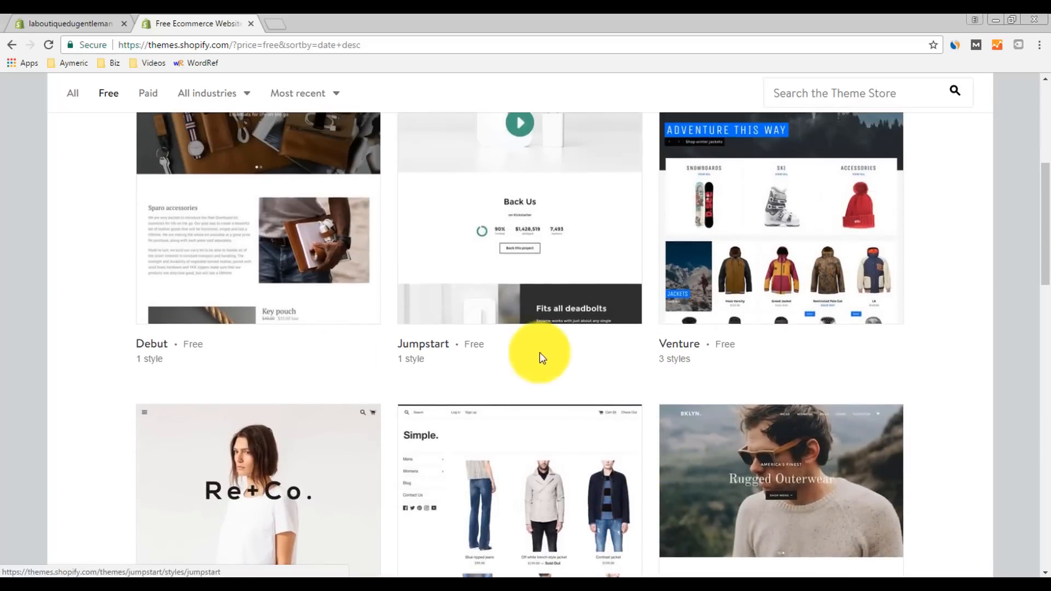
scroll(536, 317, "down", 5)
scroll(483, 317, "down", 7)
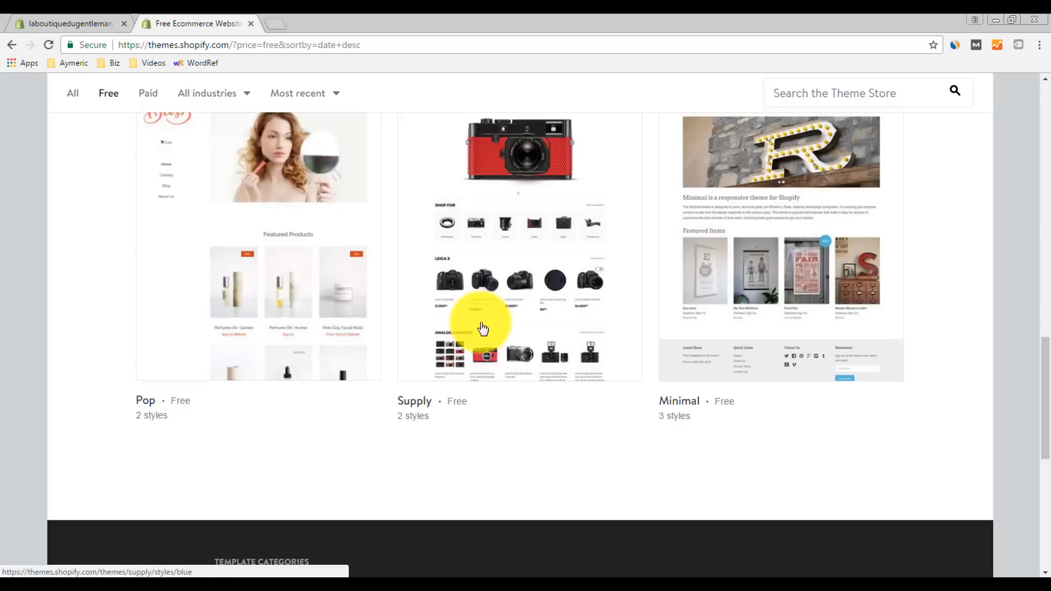
Open the free Supply theme's detail page in a separate browser tab and switch to it
right_click(501, 279)
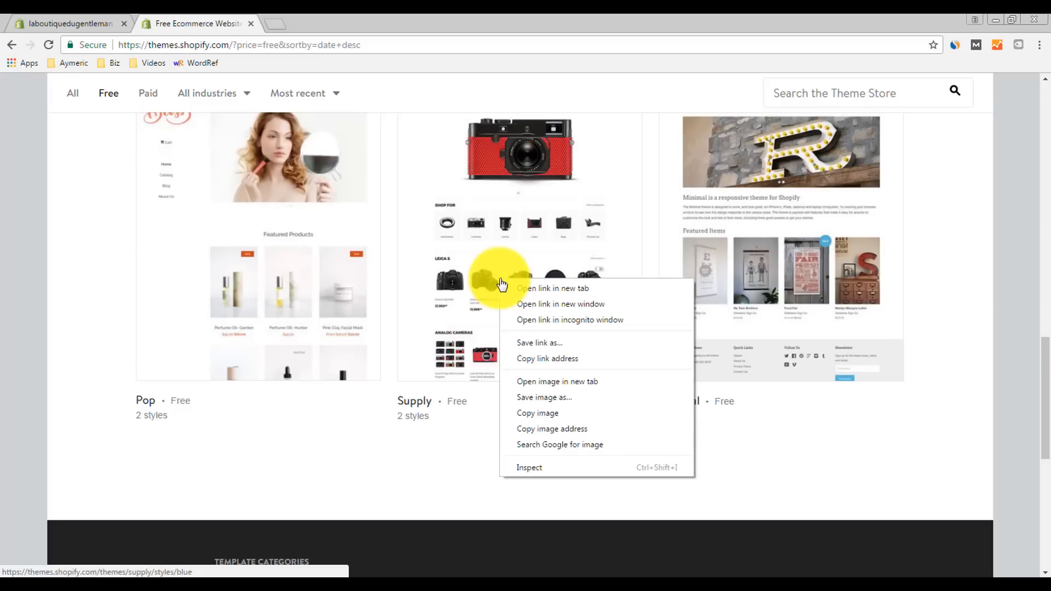
left_click(535, 291)
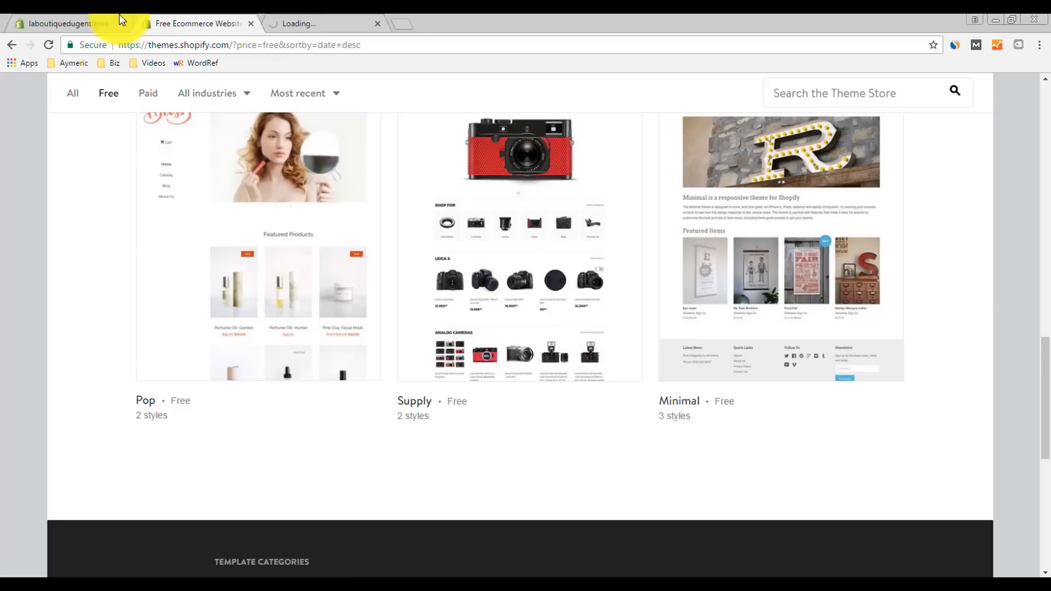
left_click(308, 22)
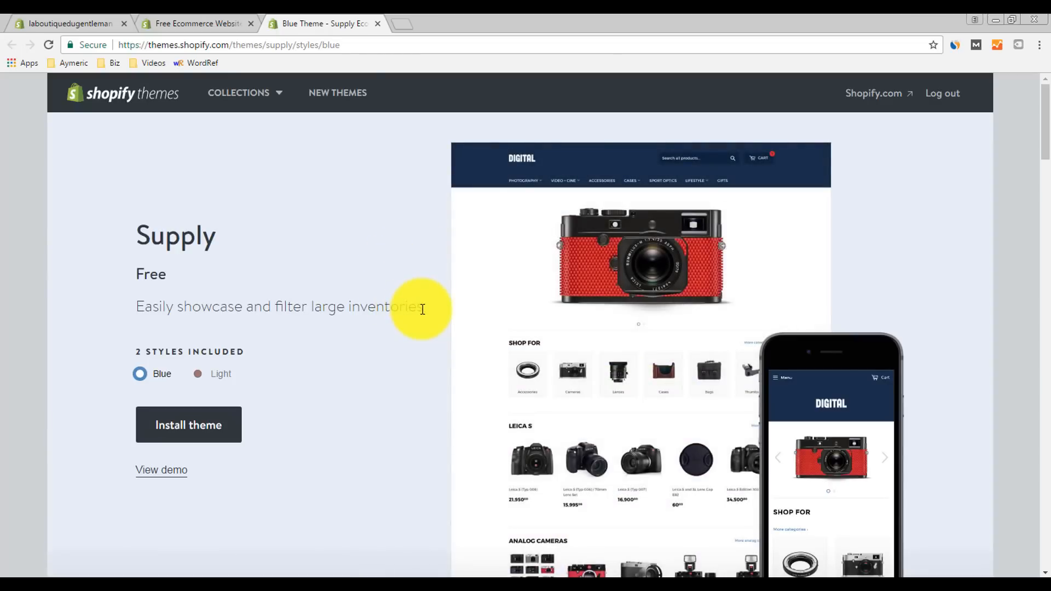
Examine the Supply theme's desktop and mobile previews and its feature list, including the mobile-friendly design entry
scroll(422, 307, "down", 1)
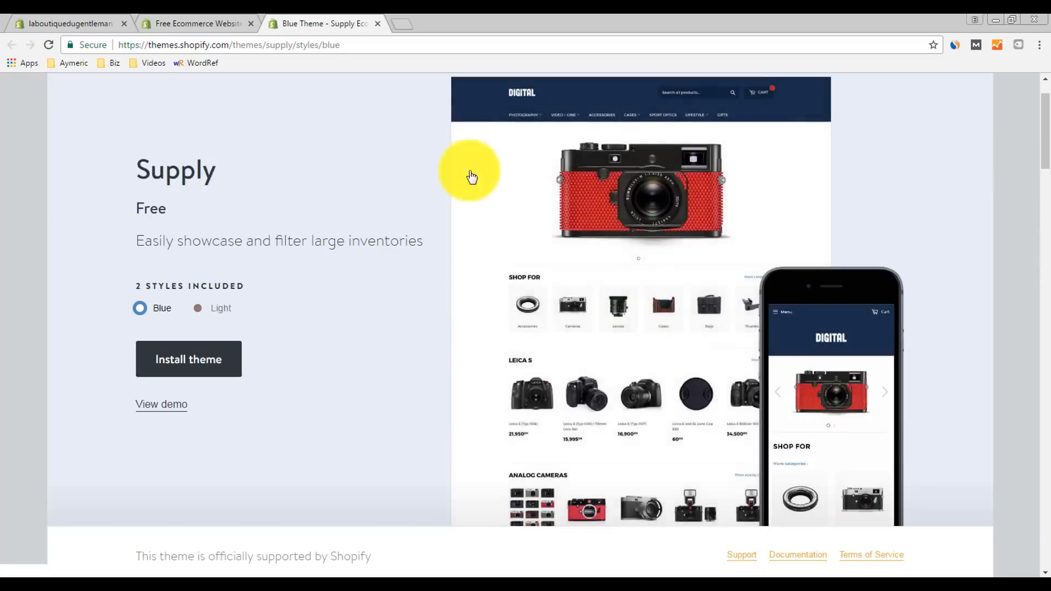
mouse_move(600, 375)
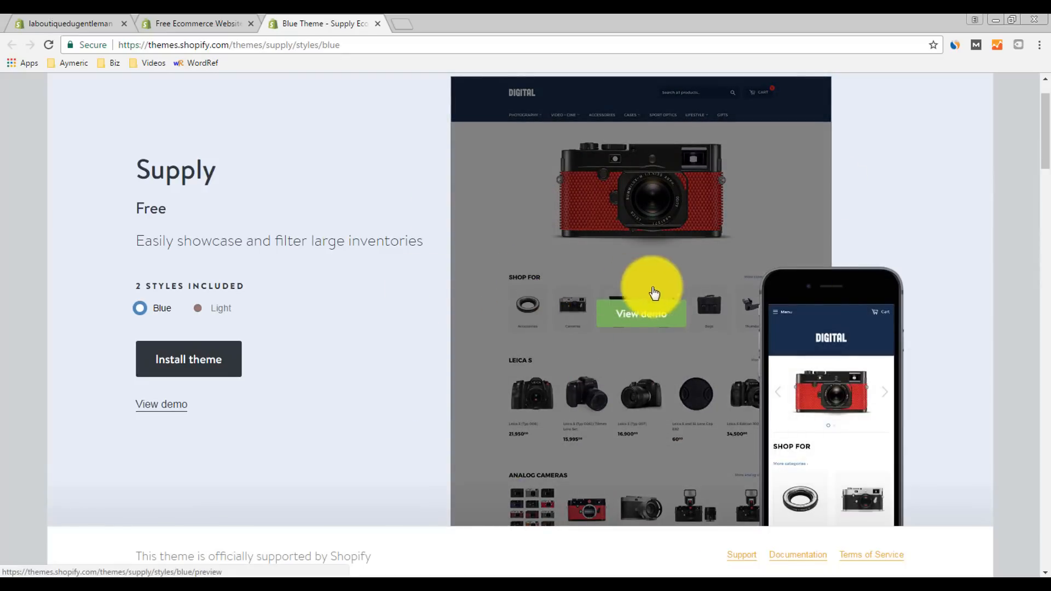
scroll(547, 356, "down", 3)
mouse_move(807, 142)
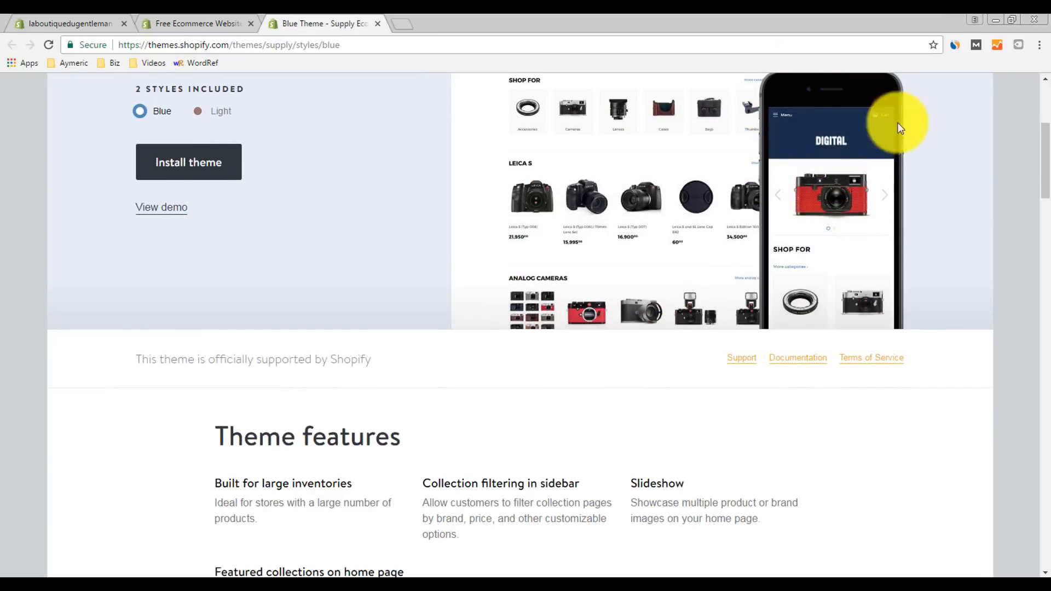
scroll(898, 127, "down", 2)
mouse_move(892, 148)
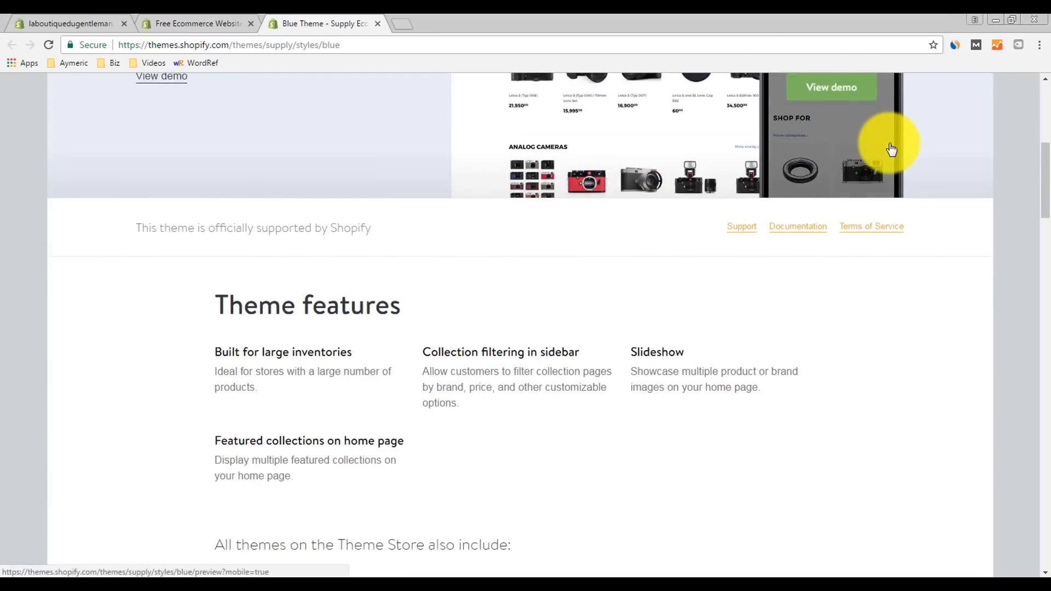
scroll(634, 306, "down", 3)
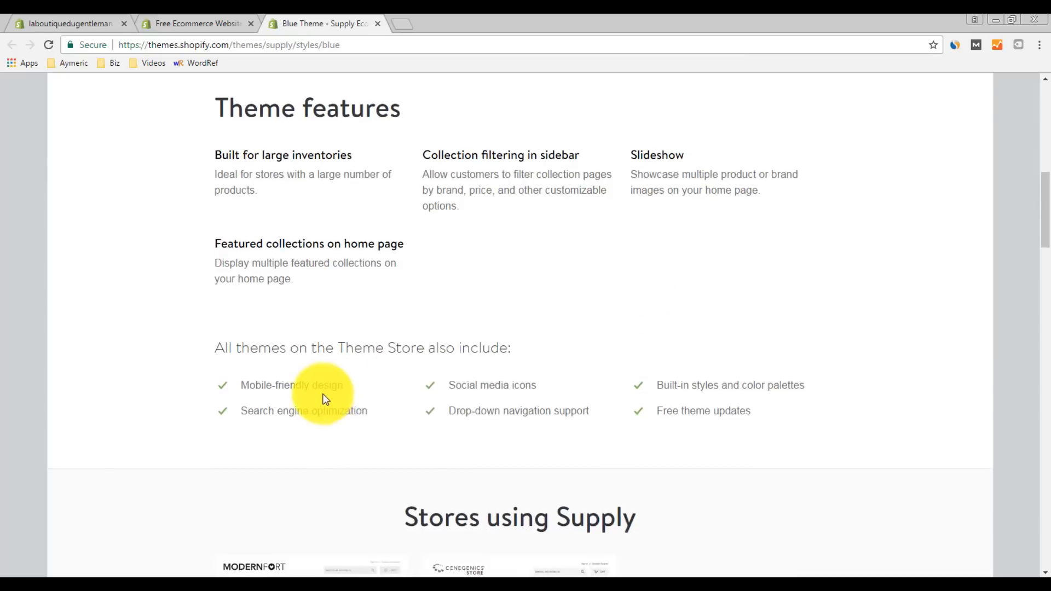
left_click_drag(343, 386, 242, 385)
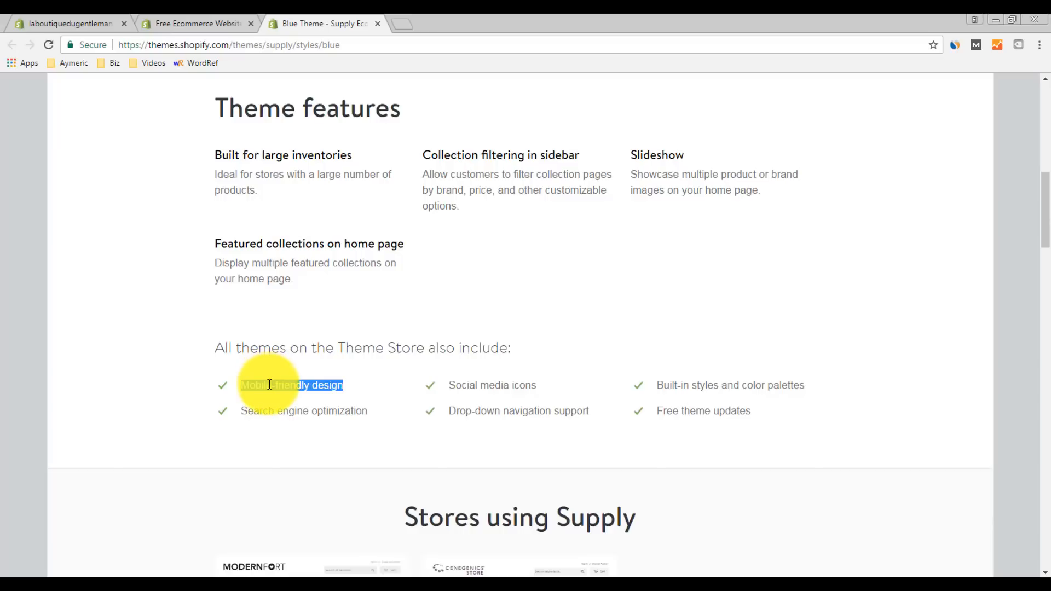
left_click(353, 383)
scroll(387, 381, "up", 8)
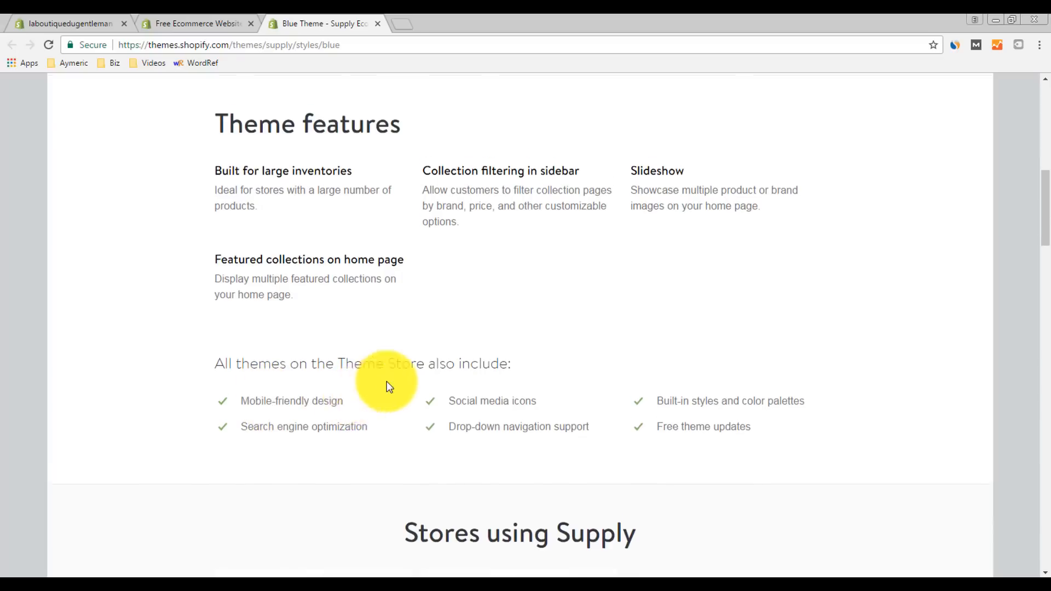
scroll(387, 377, "up", 1)
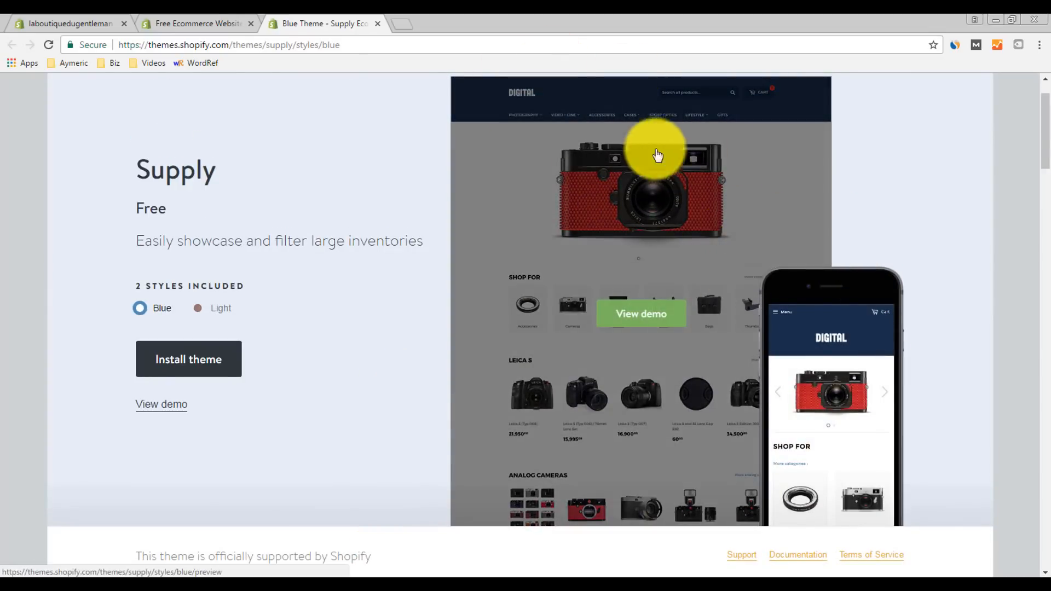
mouse_move(664, 366)
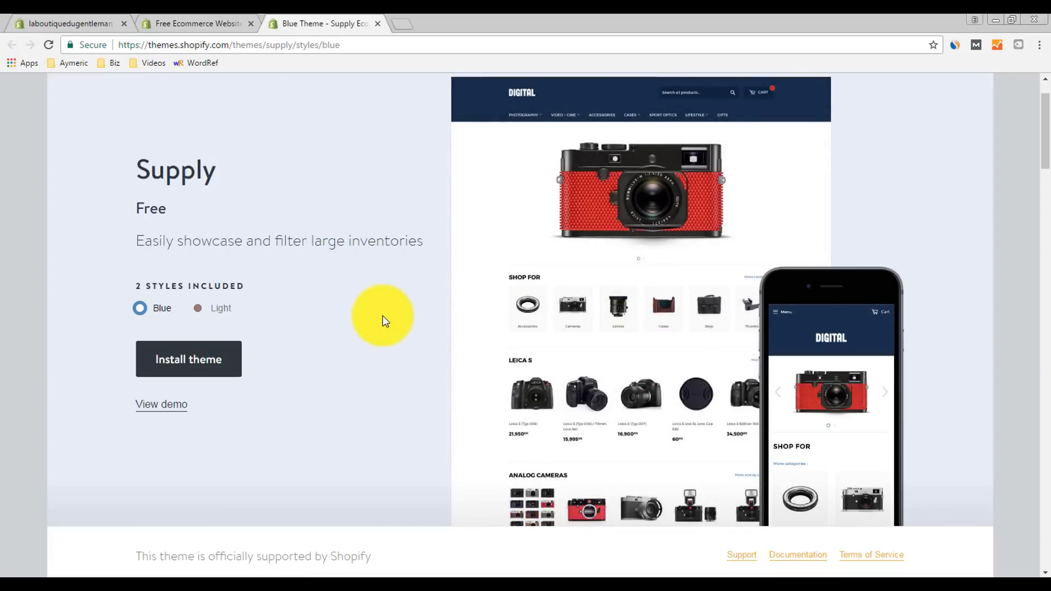
Examine the search engine optimization entry in the feature list and the section of stores using Supply
scroll(381, 317, "down", 10)
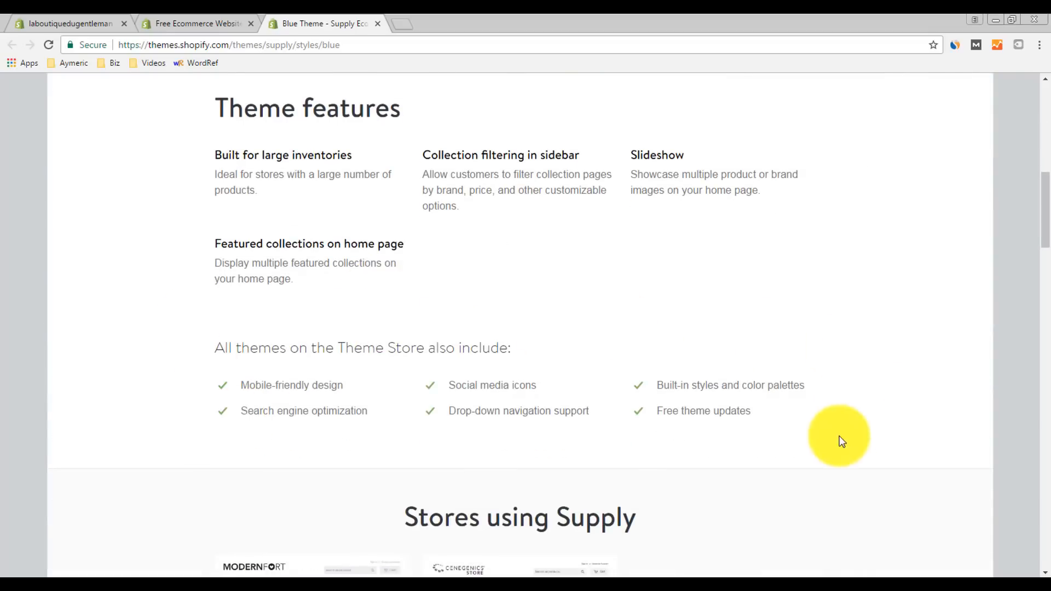
left_click_drag(236, 414, 390, 420)
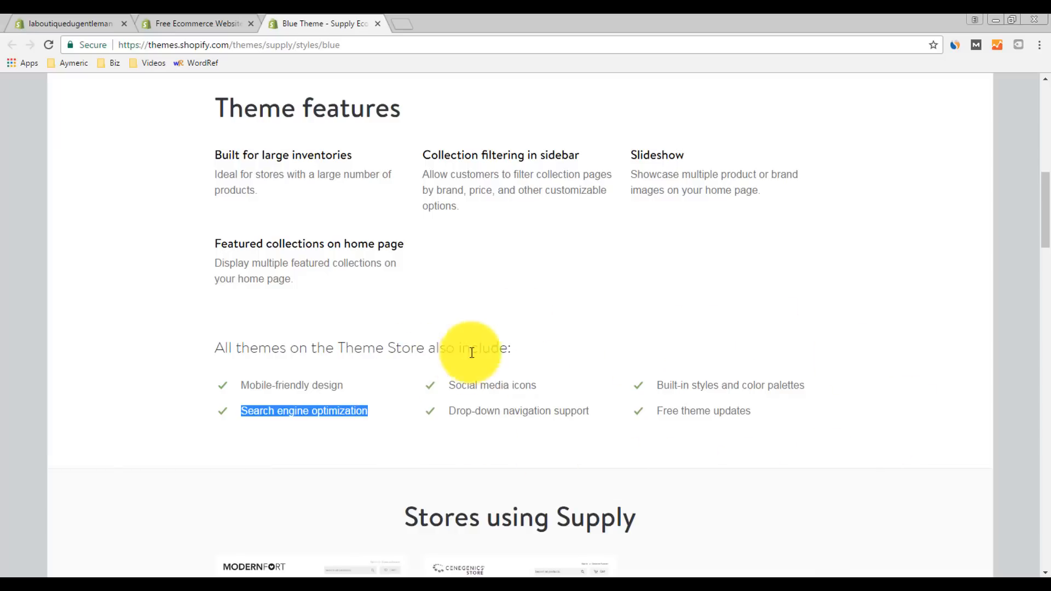
left_click(302, 416)
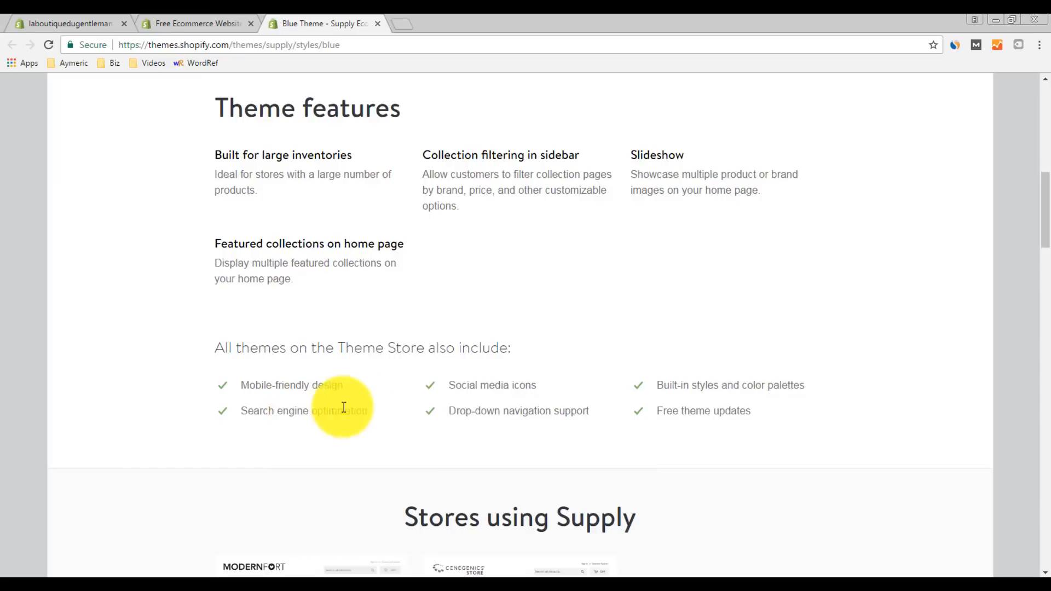
scroll(382, 419, "down", 3)
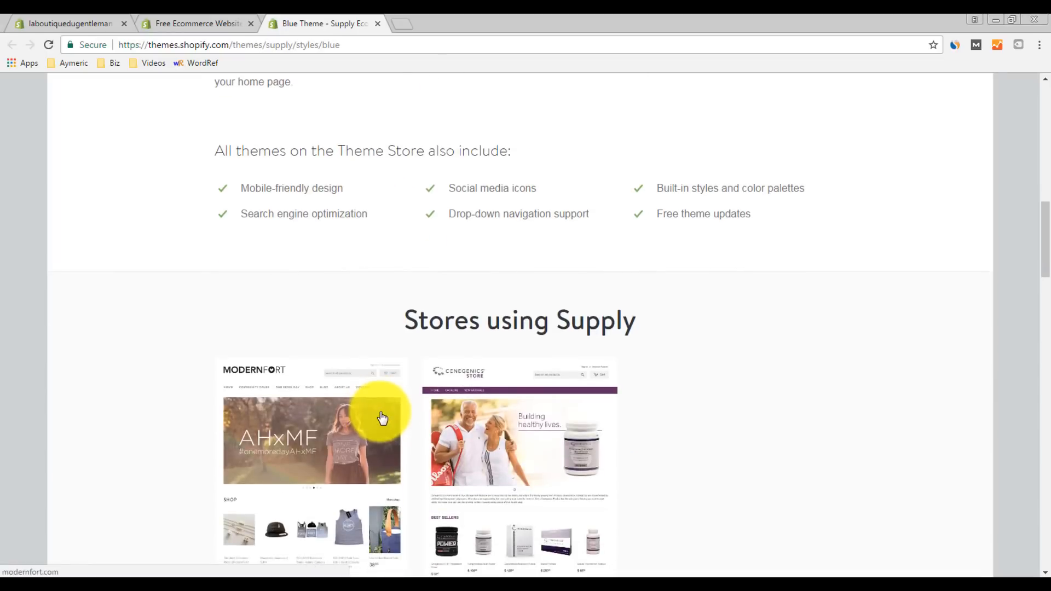
left_click_drag(408, 316, 605, 316)
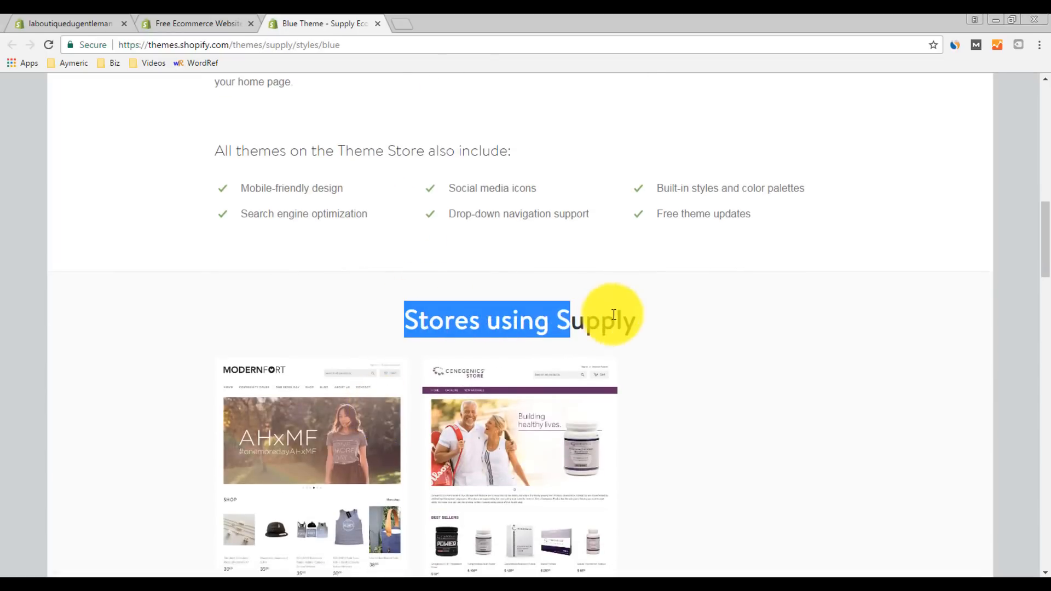
left_click(563, 316)
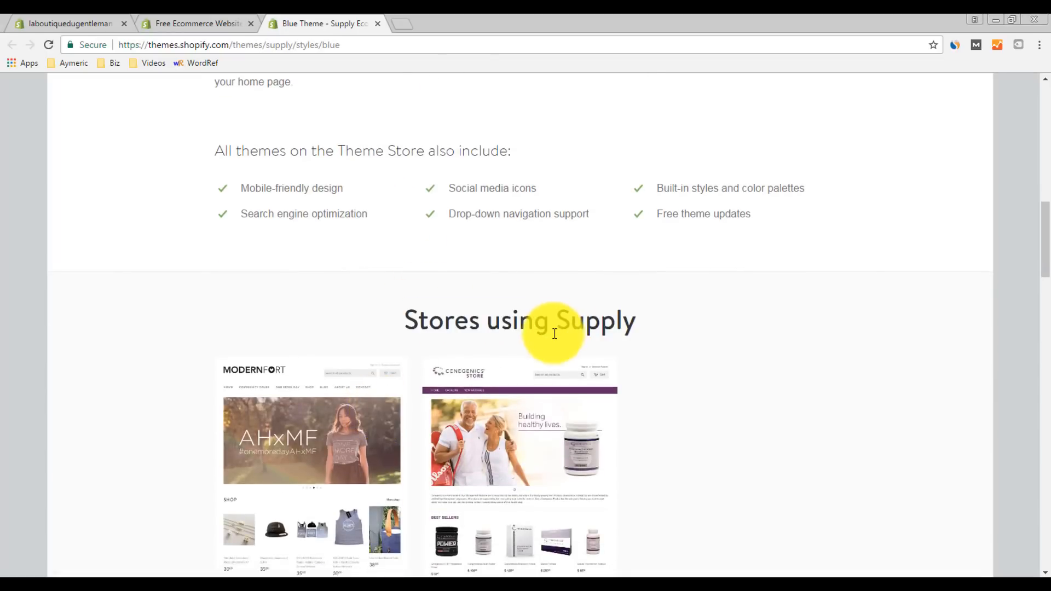
Examine the example stores using Supply and read the theme's customer ratings and reviews
scroll(554, 334, "down", 3)
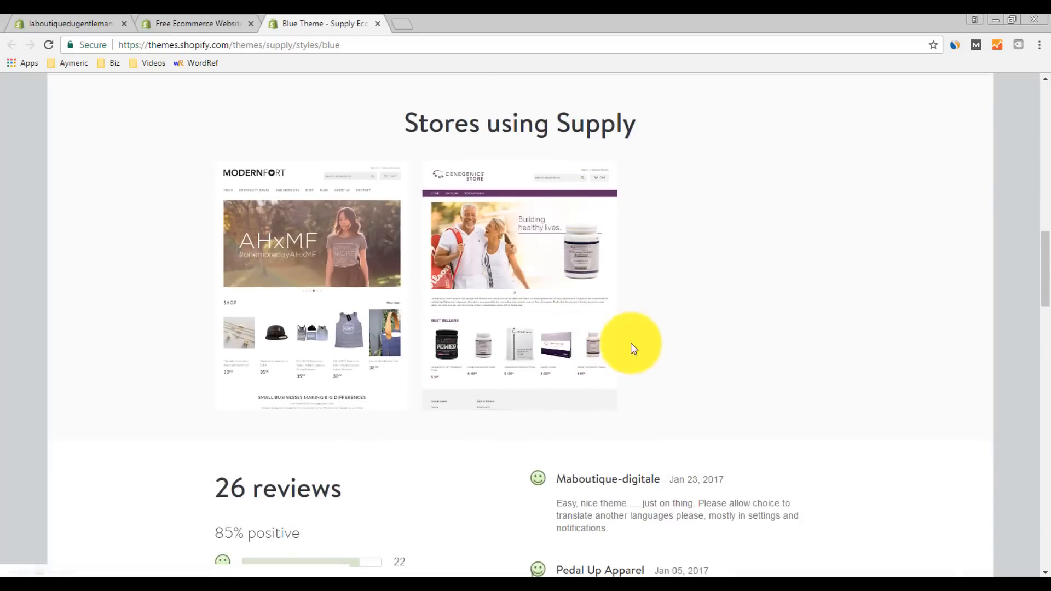
scroll(628, 347, "down", 3)
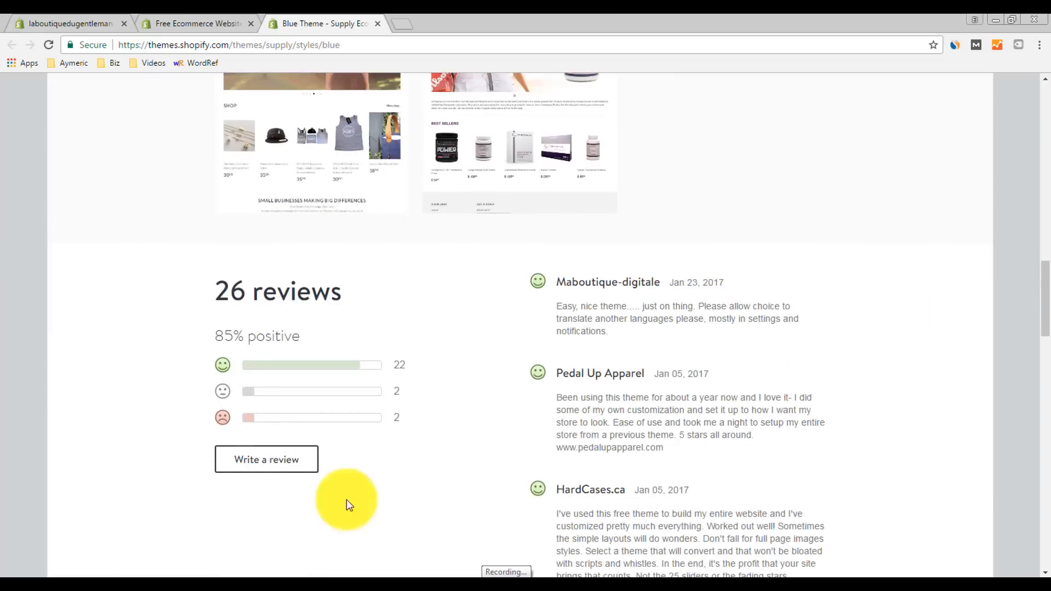
scroll(602, 340, "down", 4)
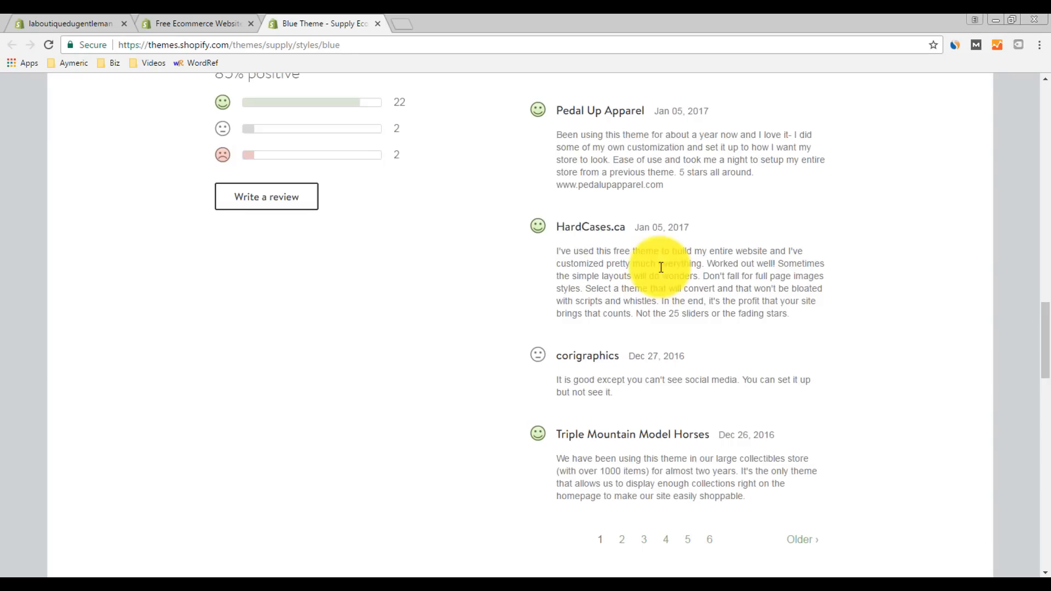
scroll(329, 215, "up", 2)
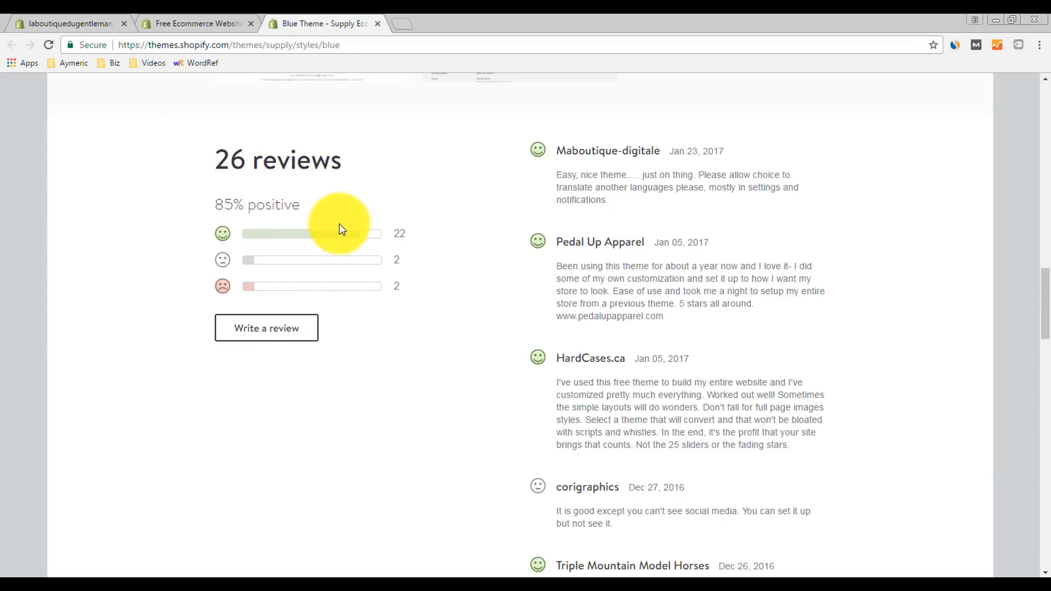
scroll(521, 211, "down", 3)
scroll(515, 212, "up", 6)
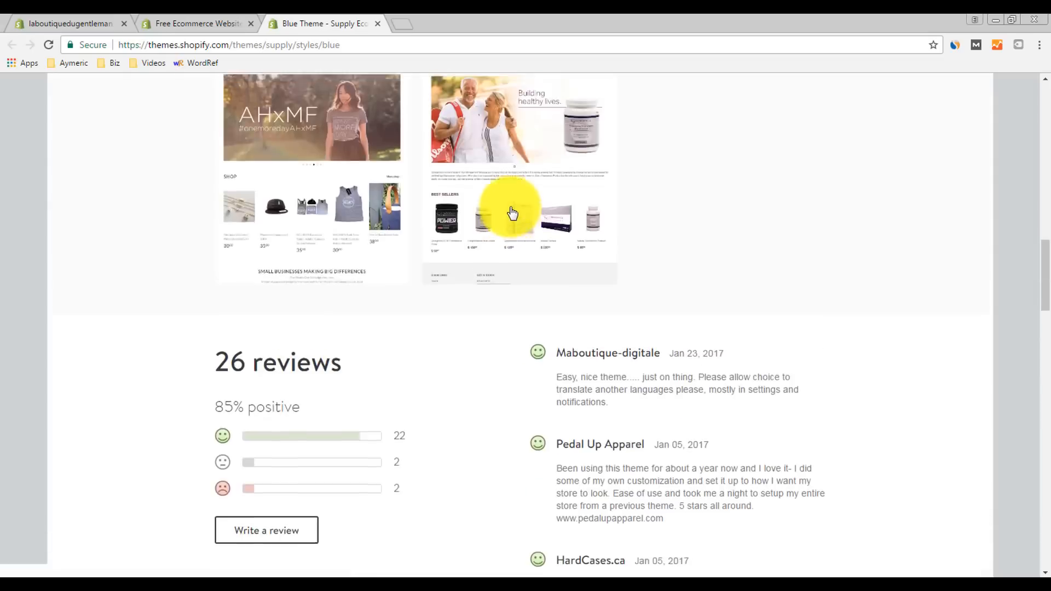
Compare the Supply theme's Light and Blue style previews
scroll(513, 213, "up", 10)
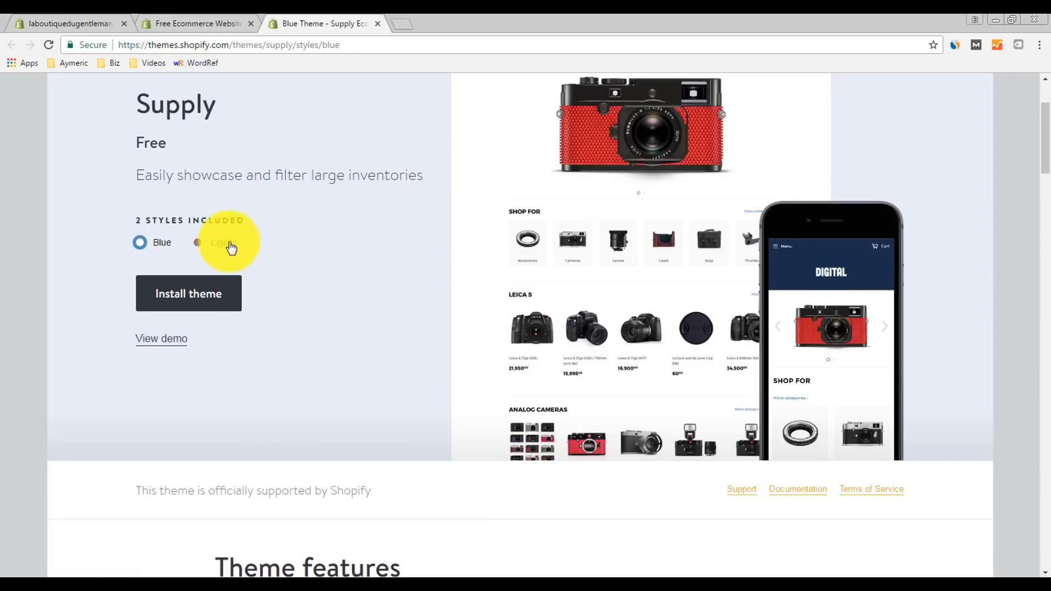
left_click(235, 247)
scroll(383, 219, "up", 3)
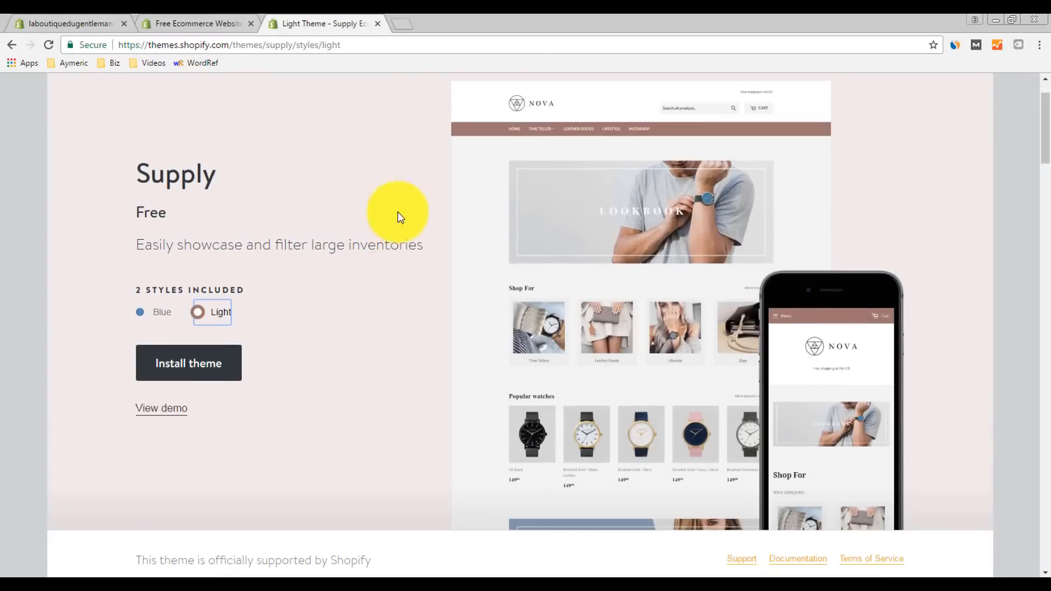
scroll(328, 230, "down", 3)
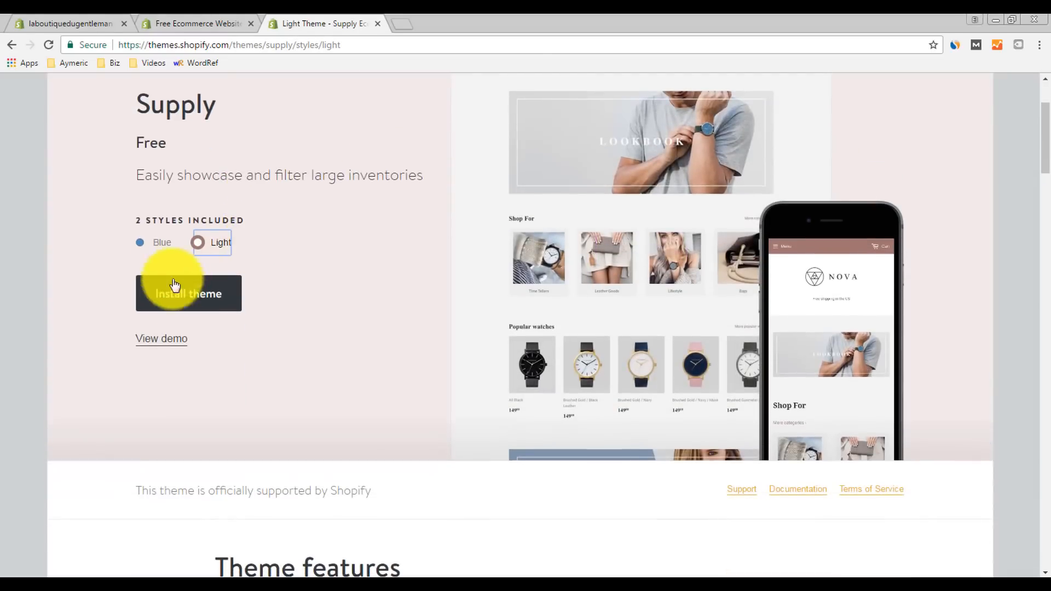
left_click(141, 242)
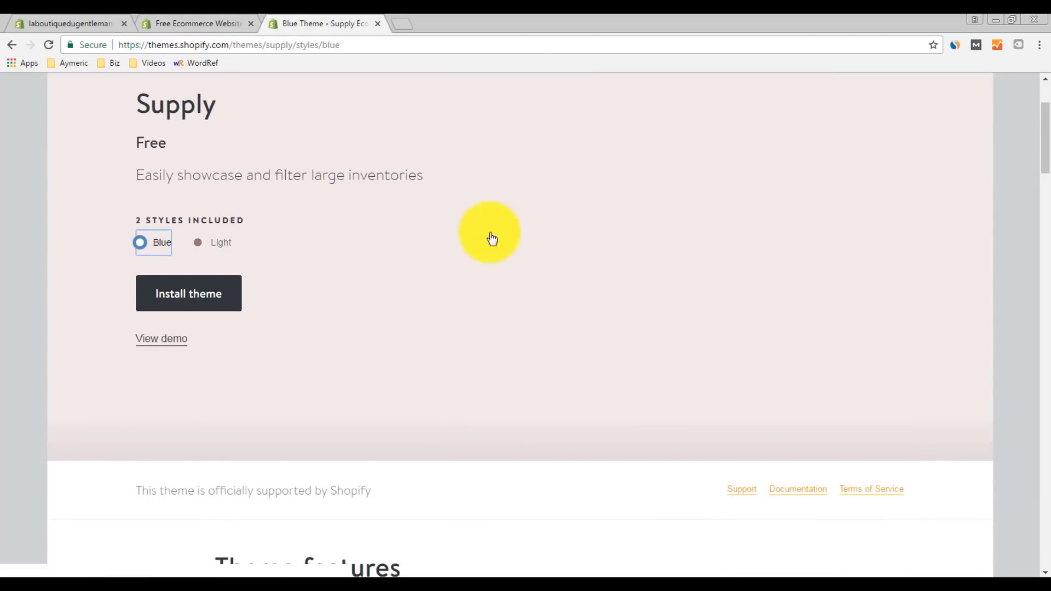
scroll(495, 225, "up", 1)
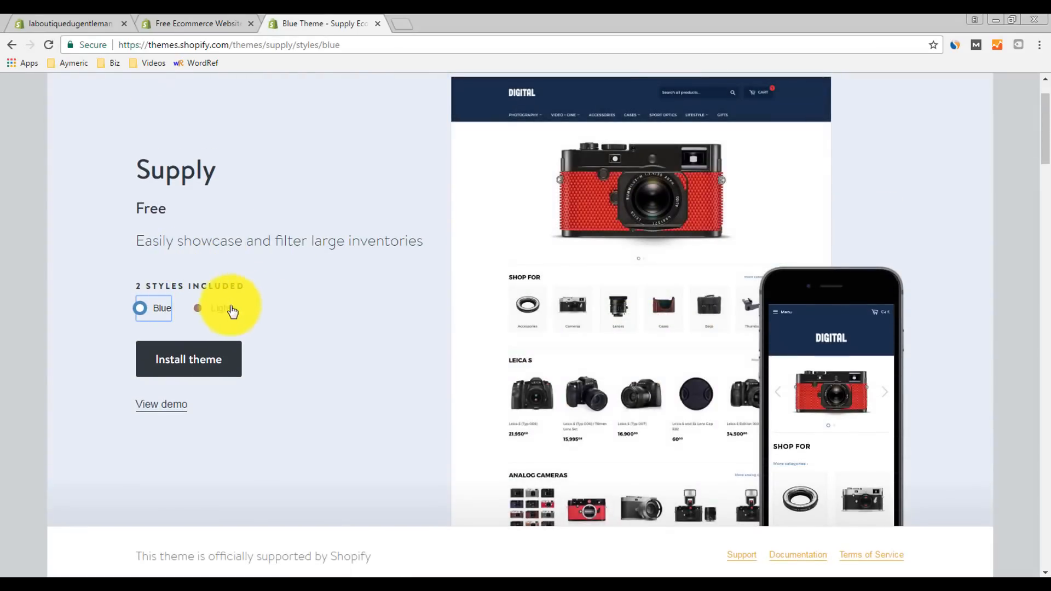
Install Supply in the Light style and publish it as the store's theme
left_click(217, 309)
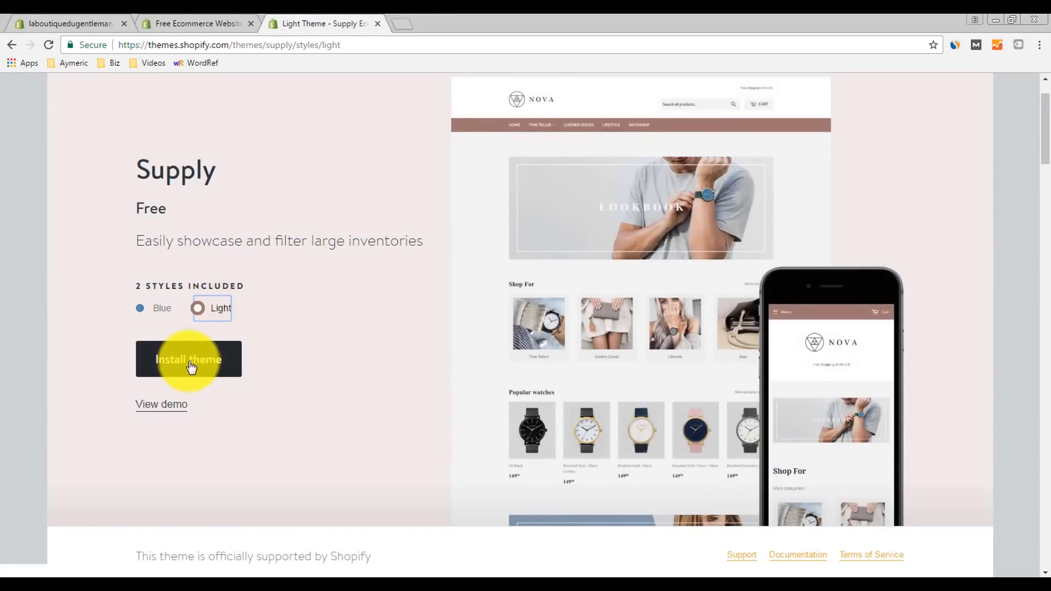
left_click(189, 359)
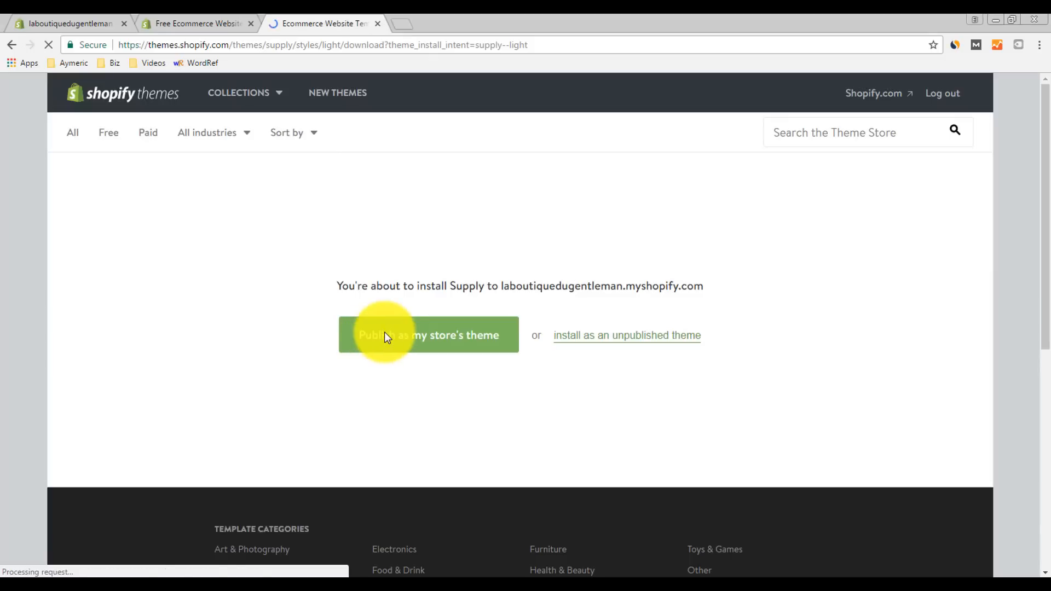
left_click(384, 333)
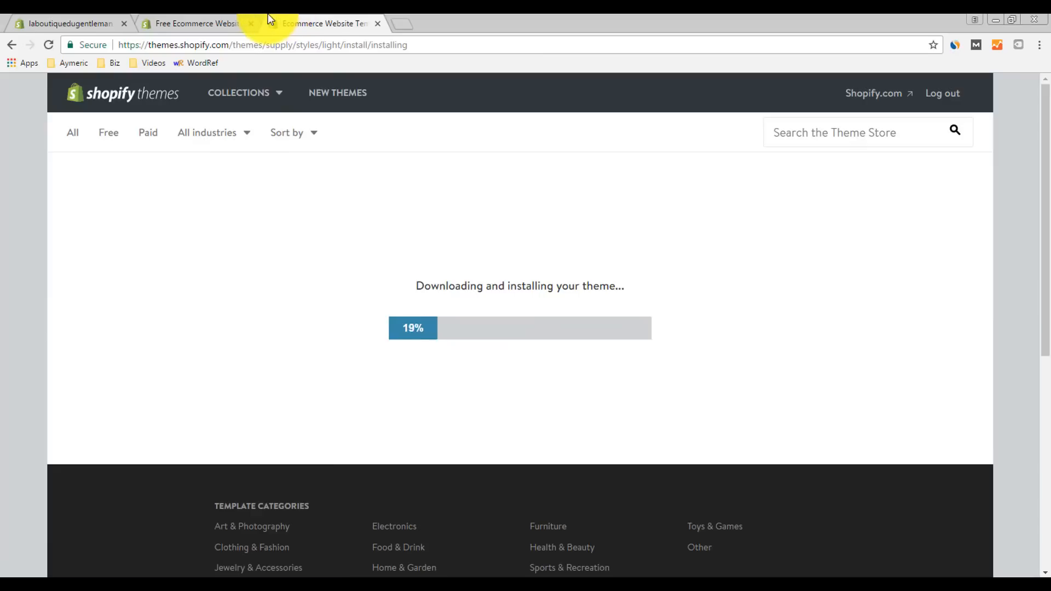
Open the store's Theme Manager from the finished installation and close the leftover free-themes and old admin browser tabs
left_click(253, 24)
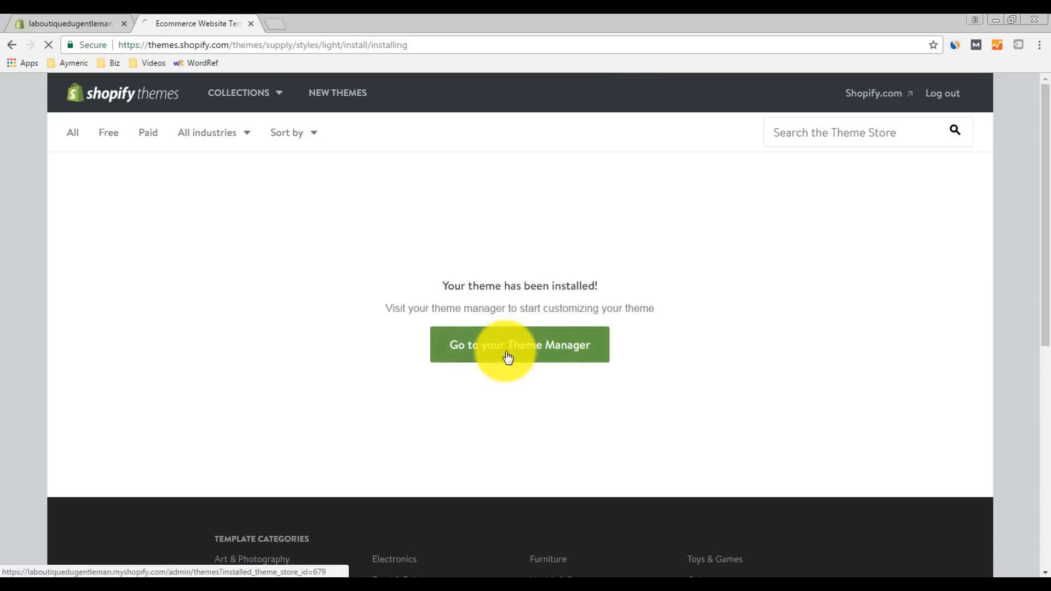
left_click(508, 357)
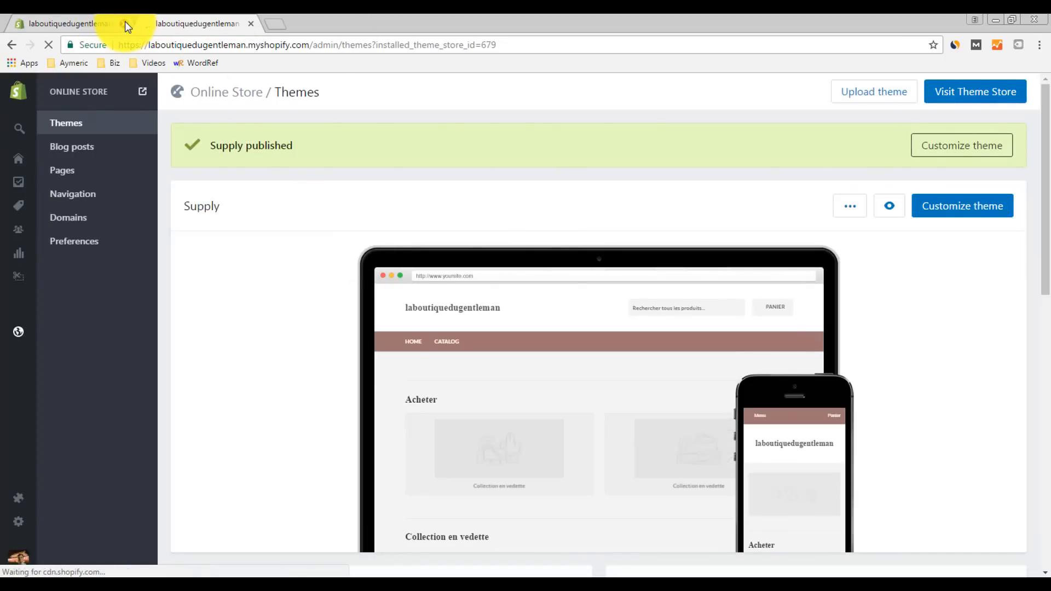
left_click(125, 23)
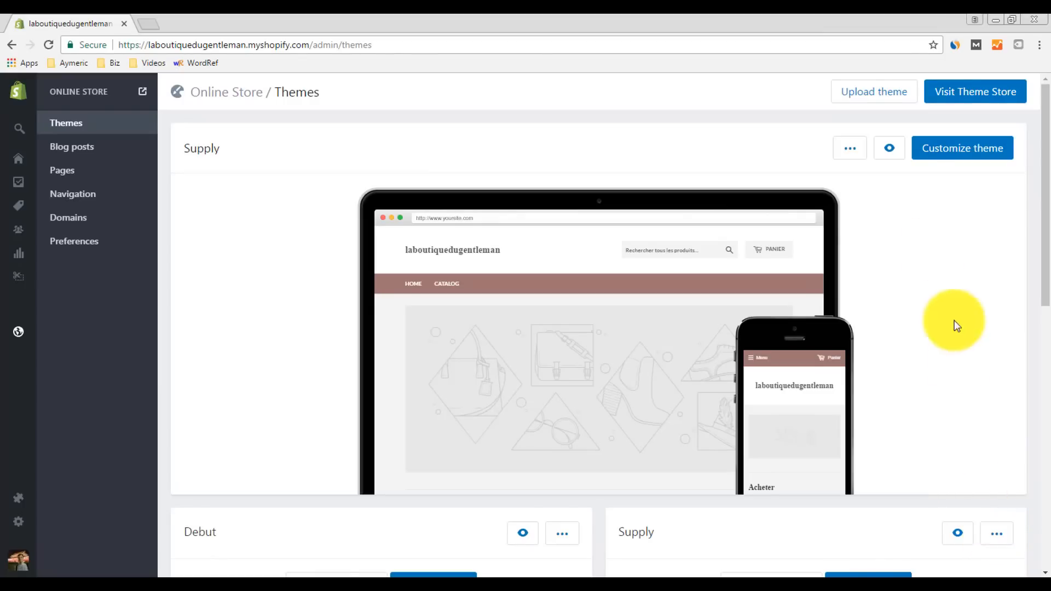
Set the published Supply theme's language to French and open its cart translations
left_click(852, 153)
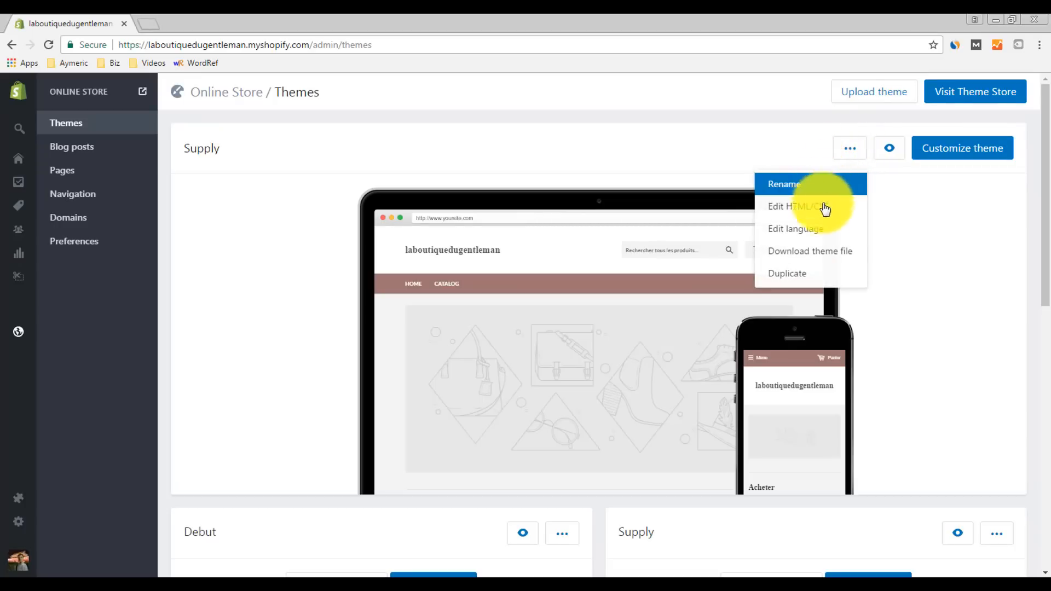
left_click(819, 241)
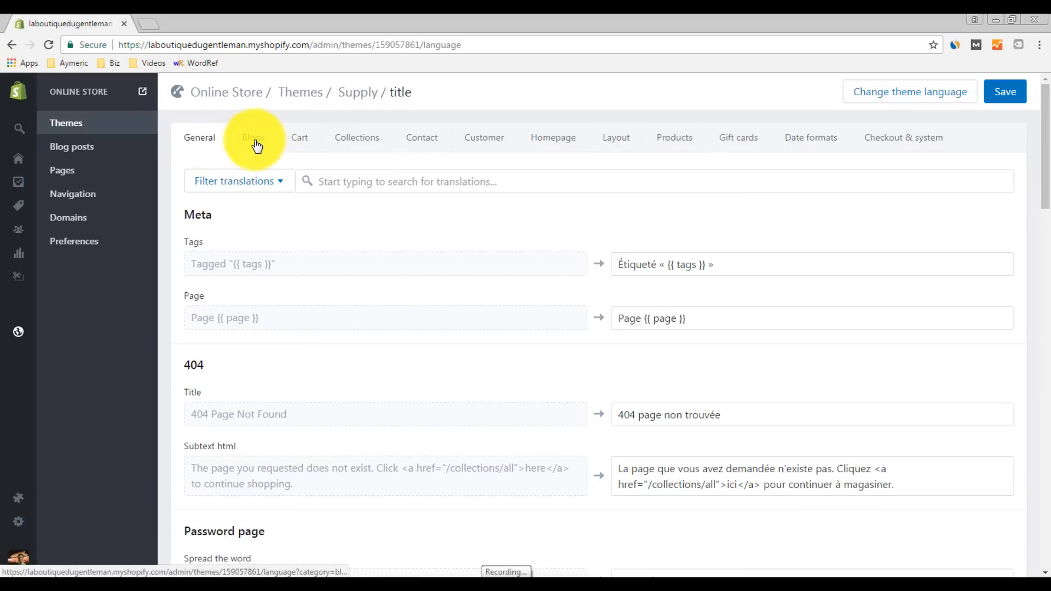
left_click(903, 98)
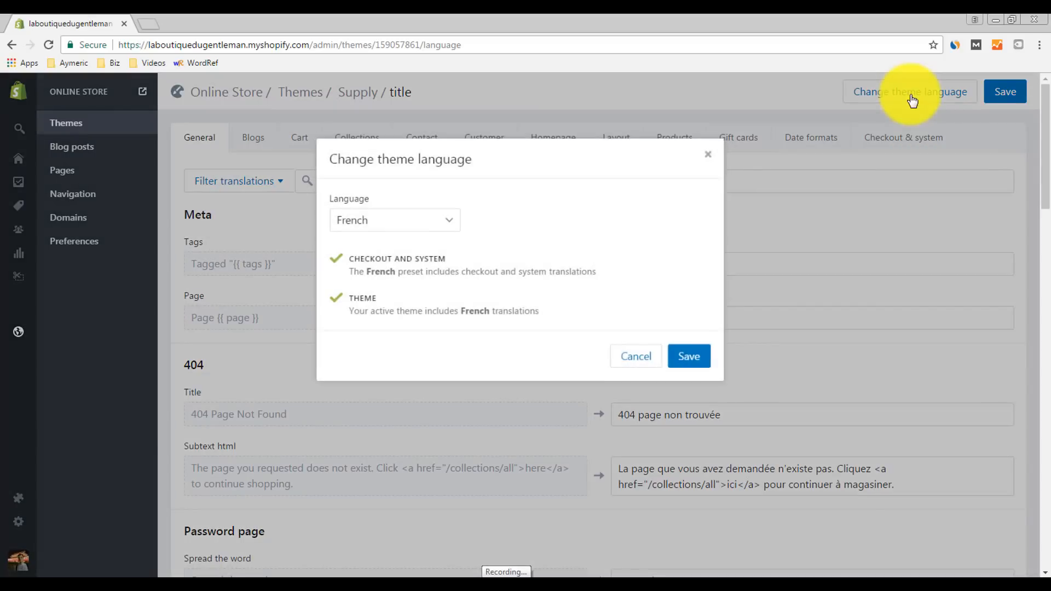
left_click(435, 219)
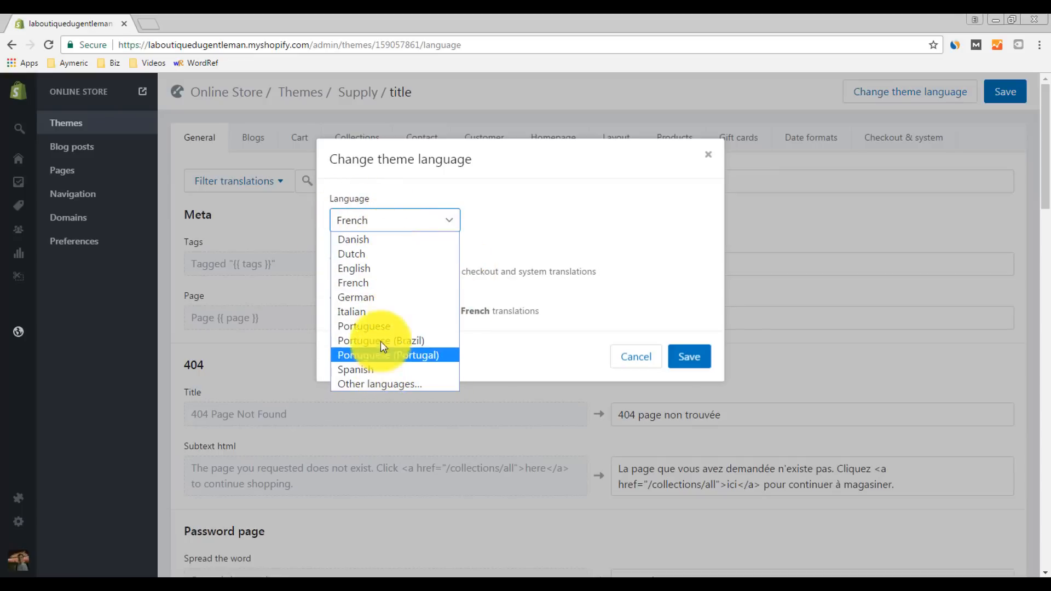
left_click(371, 281)
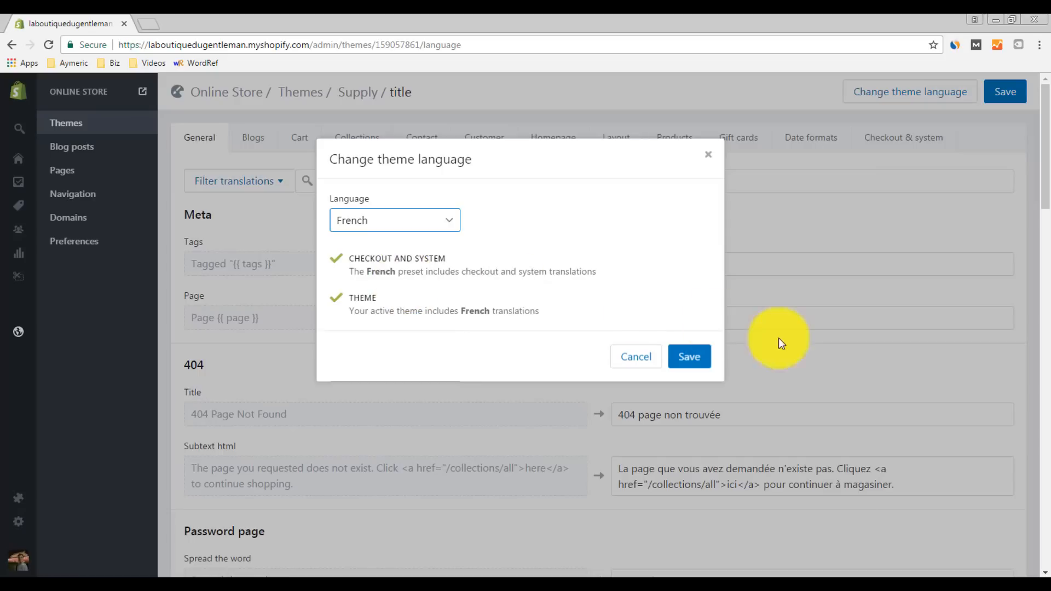
left_click(696, 357)
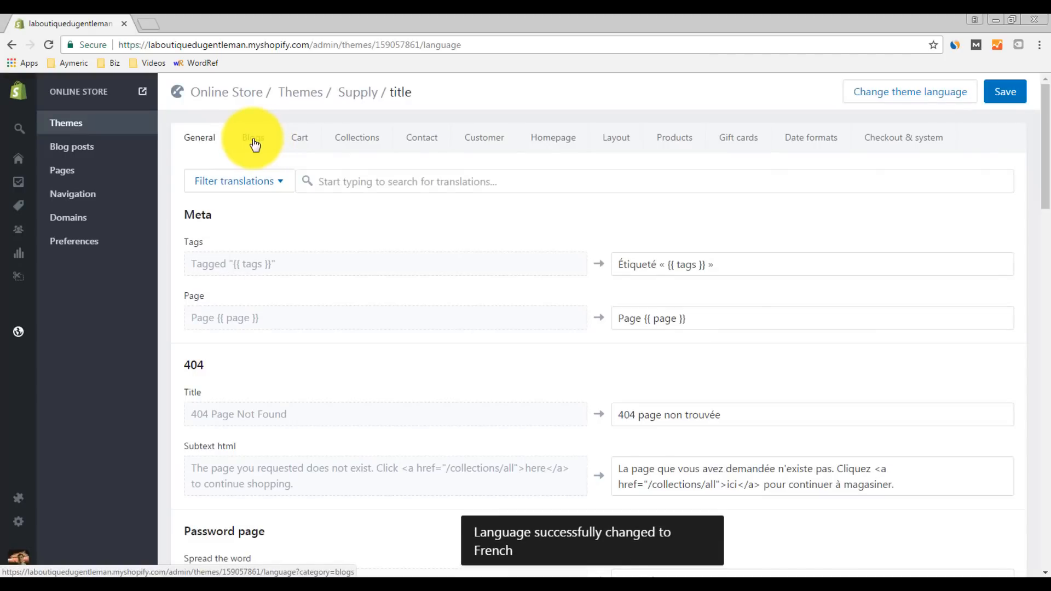
left_click(300, 140)
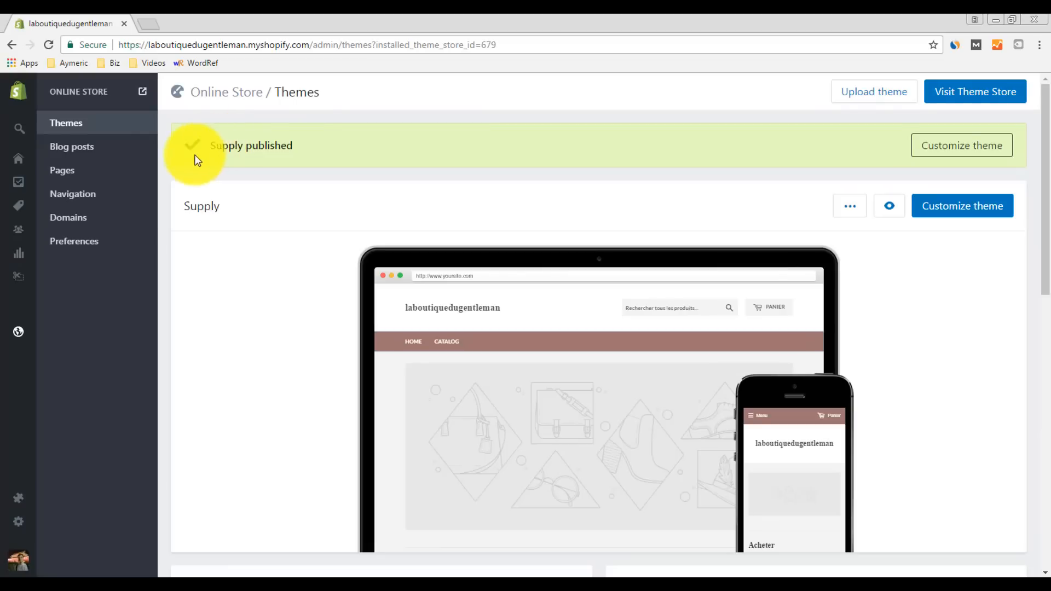
Start a new online store page and check the content editor's HTML view, returning to the formatted view
left_click(64, 166)
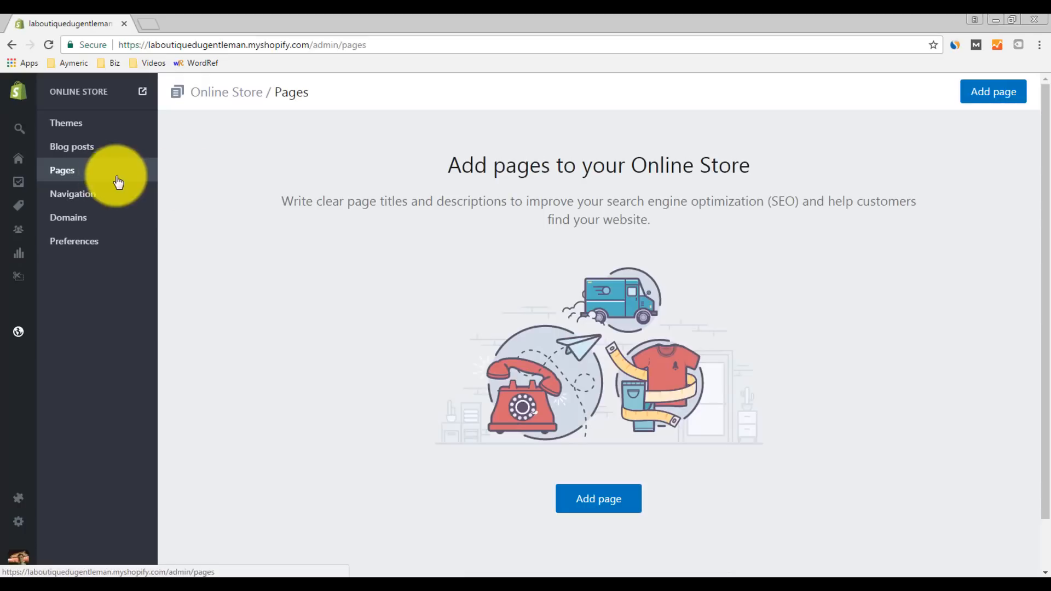
left_click(997, 98)
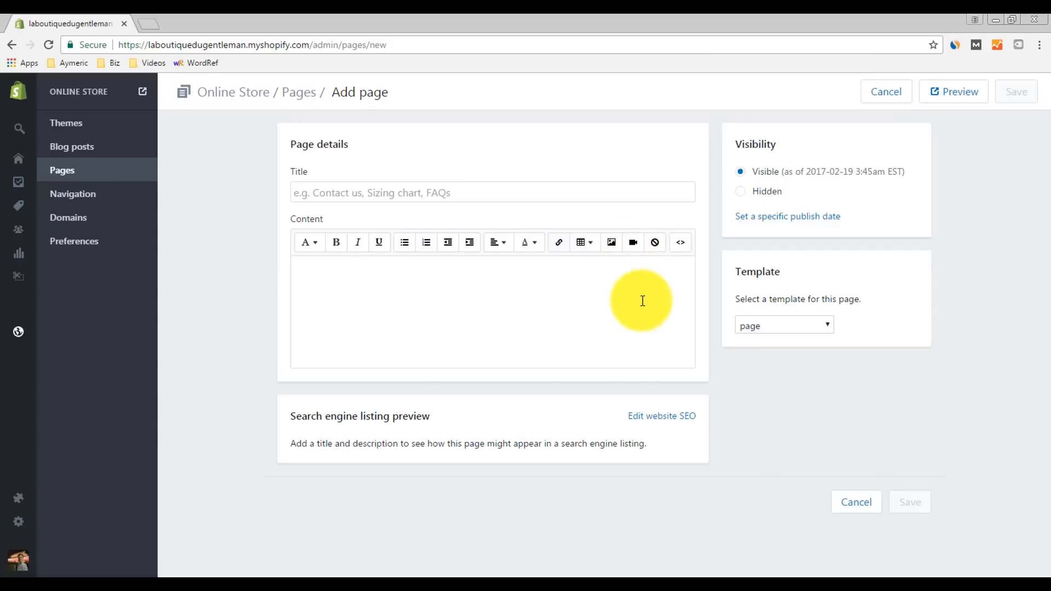
left_click(681, 244)
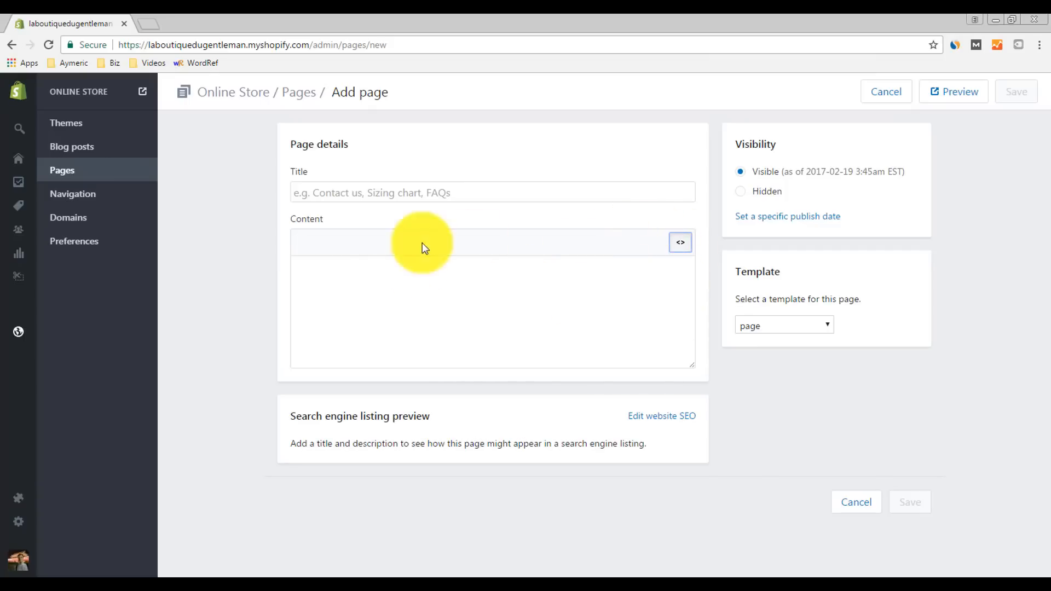
left_click(679, 247)
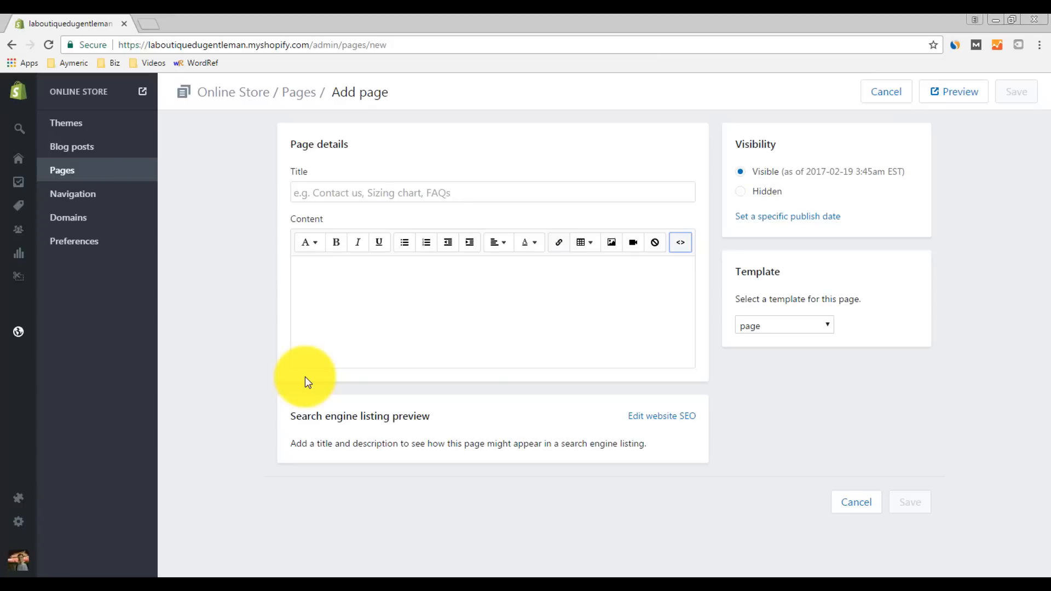
Expand the new page's search engine listing fields and title the page "Qui sommes nous"
left_click(660, 417)
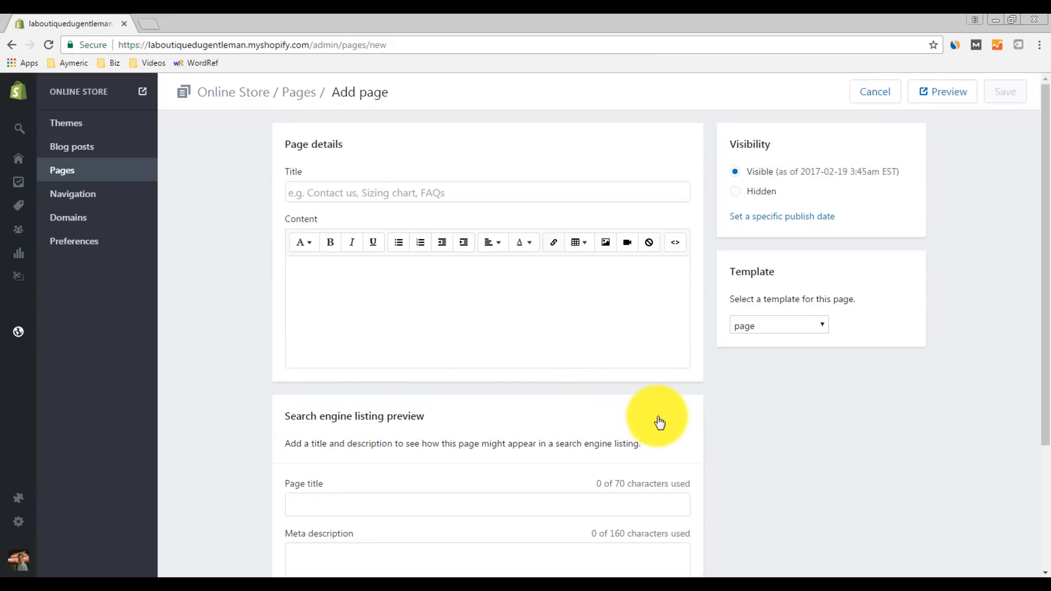
left_click(383, 192)
scroll(339, 158, "down", 1)
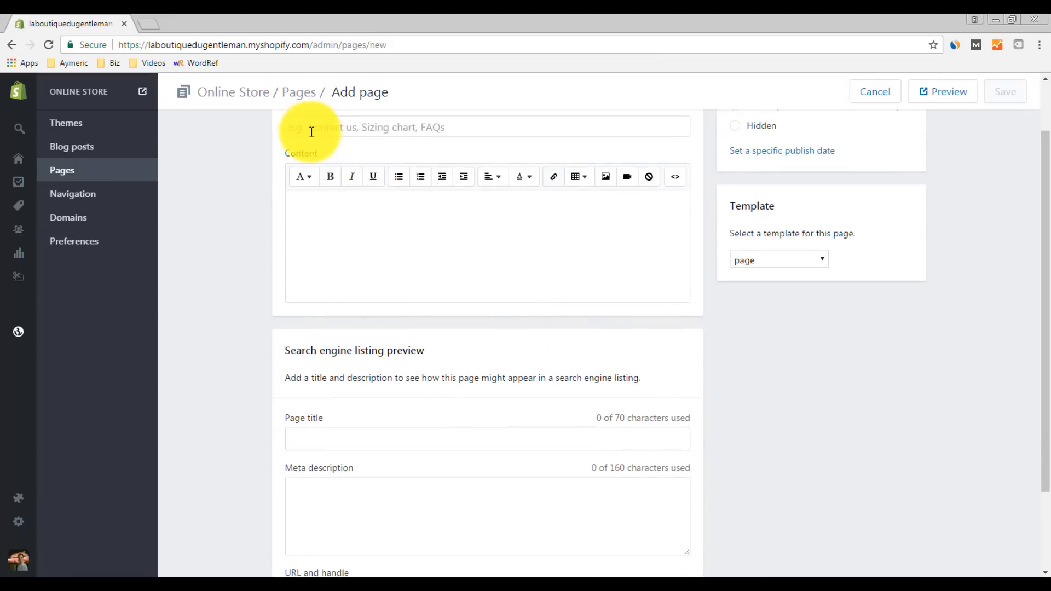
type("Qu")
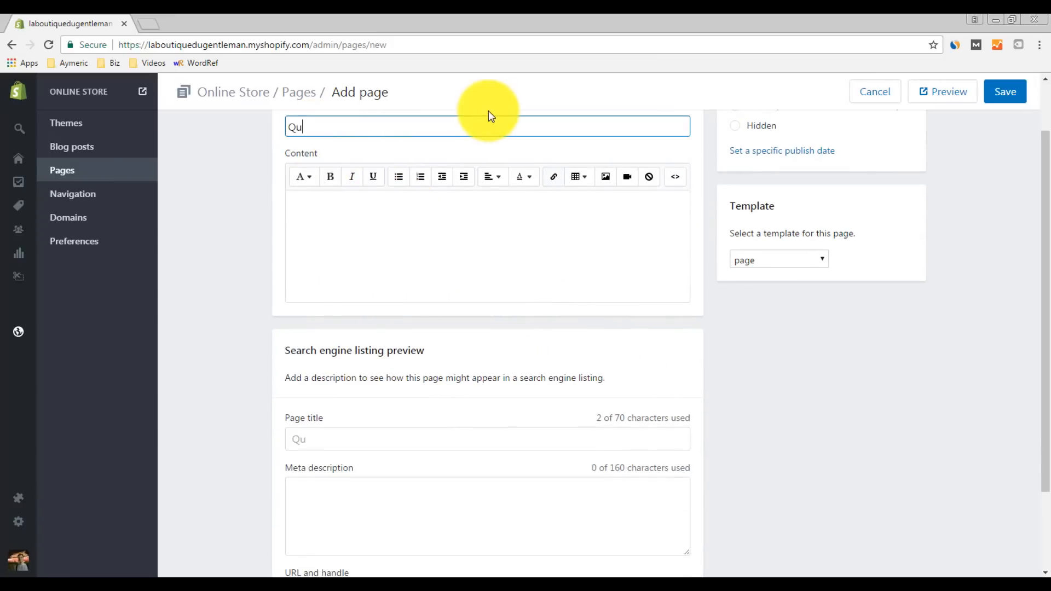
type("i sommes nous")
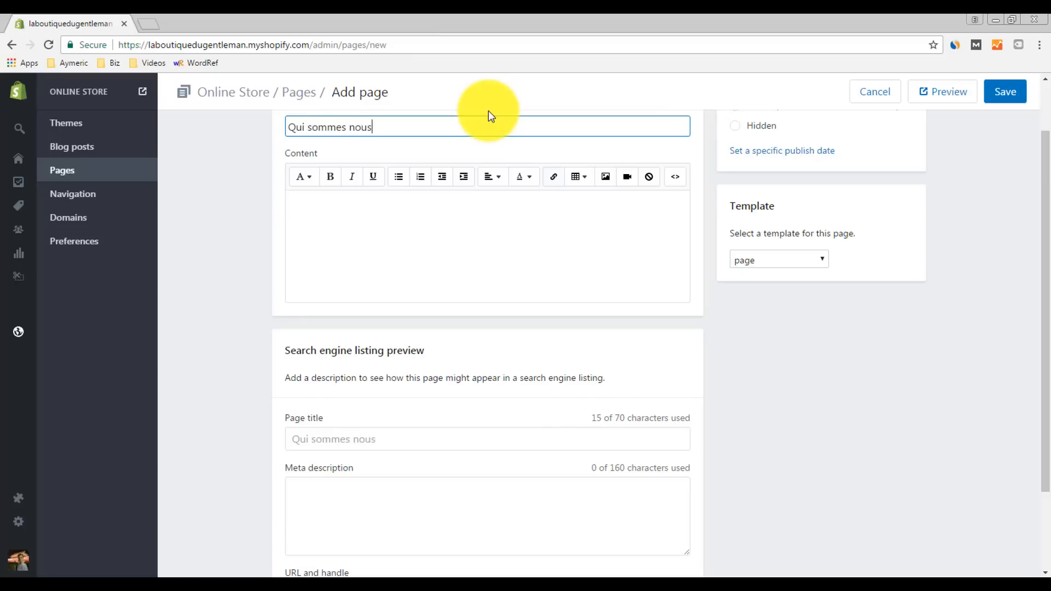
Write "Nous sommes la boutique du gentlemen, etc etc..." as the page's content
left_click(477, 237)
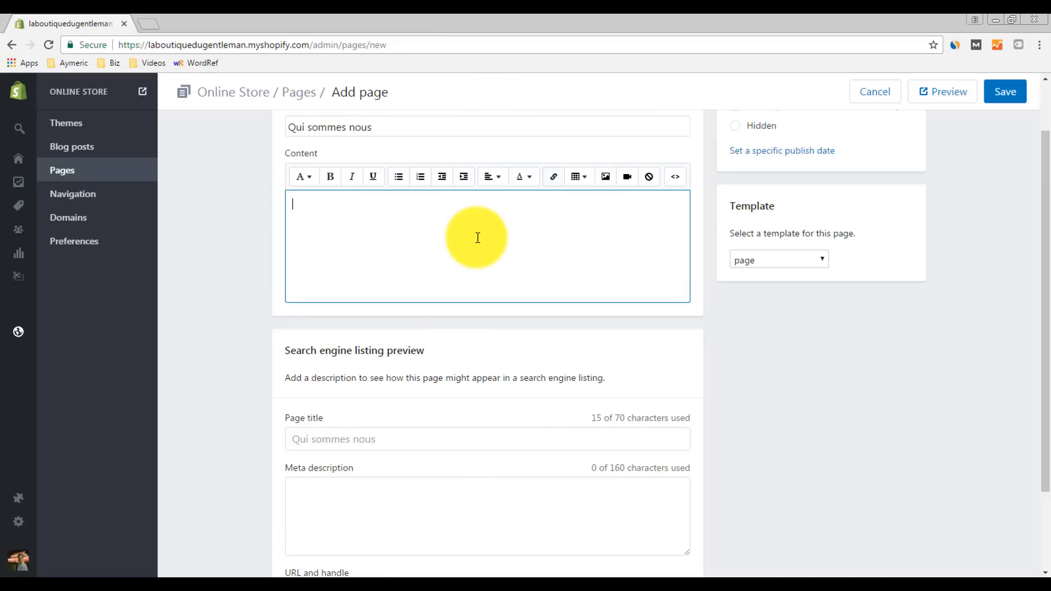
type("Nous ")
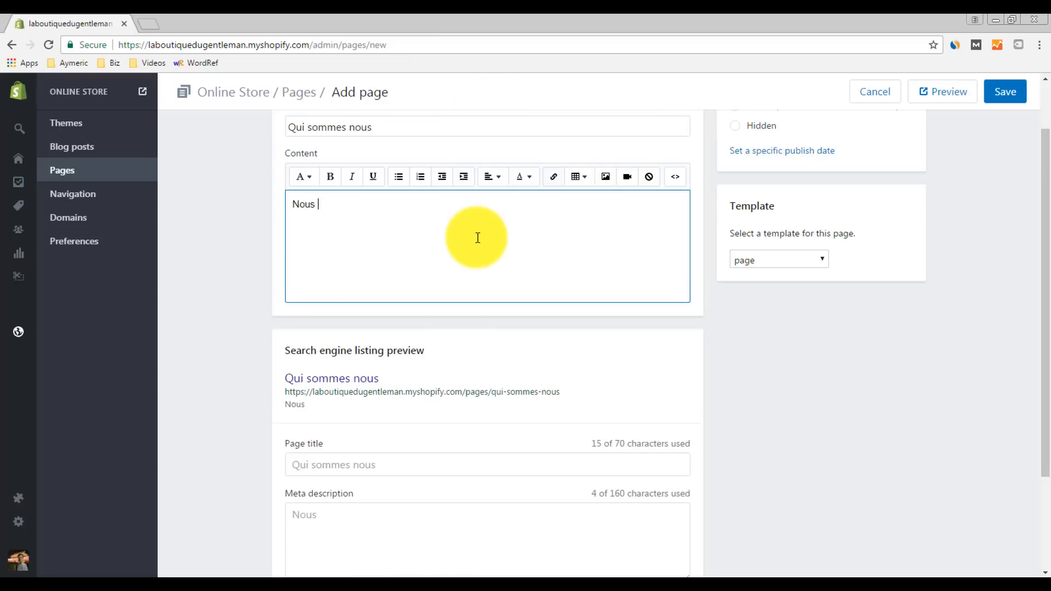
type("sommes la bout")
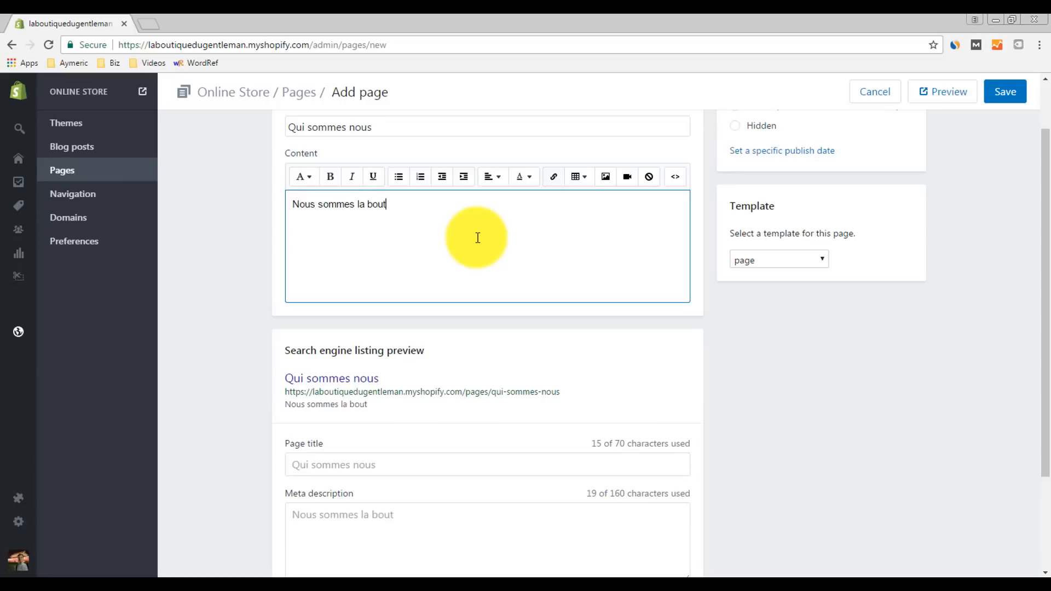
type("ique dy")
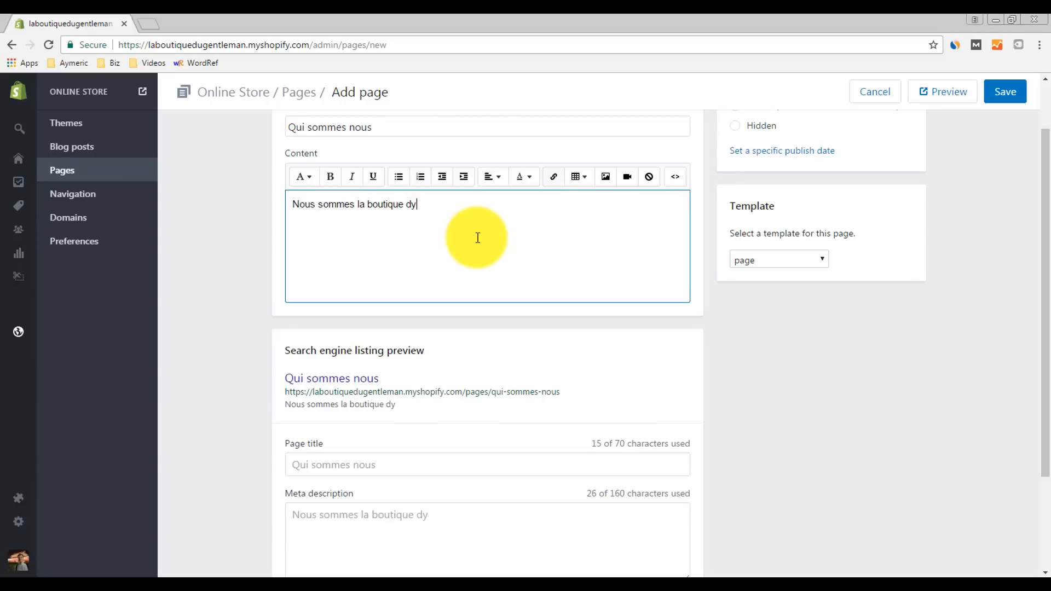
key("BackSpace")
type("u gentlemen, etc ")
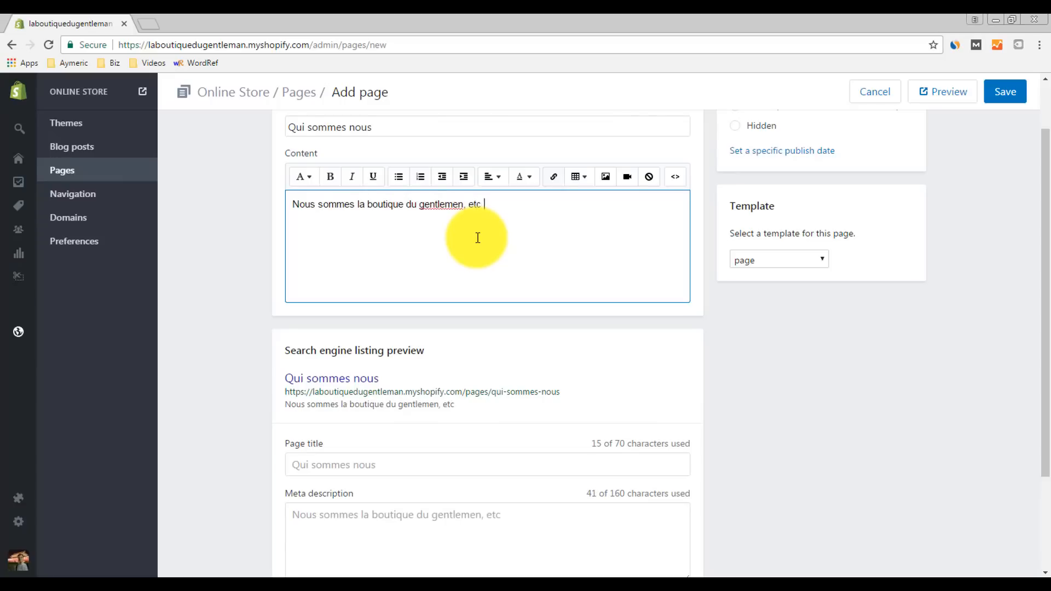
type("etc...")
Set the search engine page title to "Qui sommes nous | La boutique du Gentlemen"
scroll(305, 487, "down", 2)
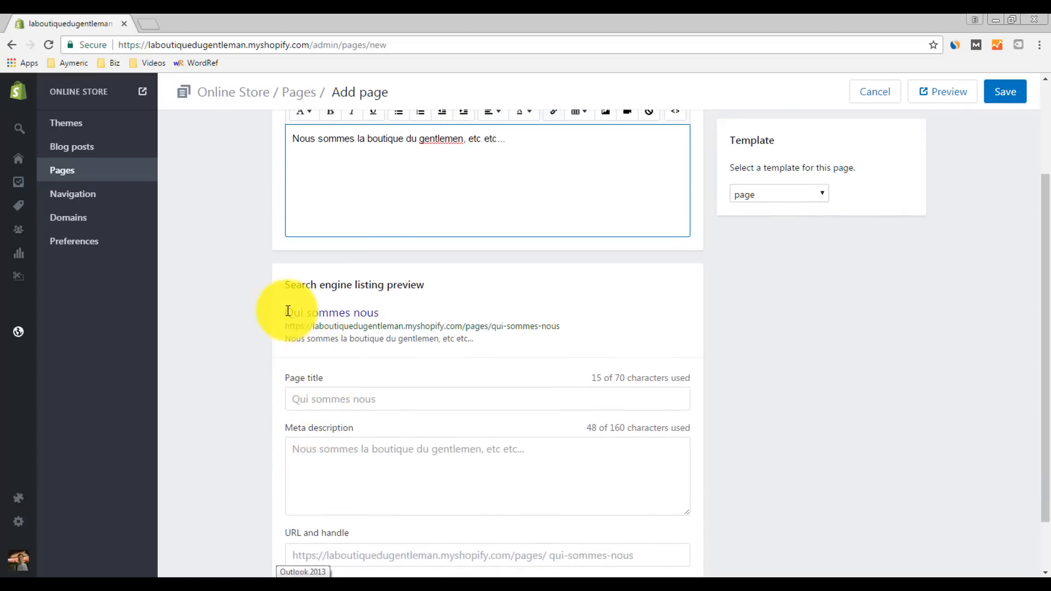
left_click_drag(286, 313, 390, 313)
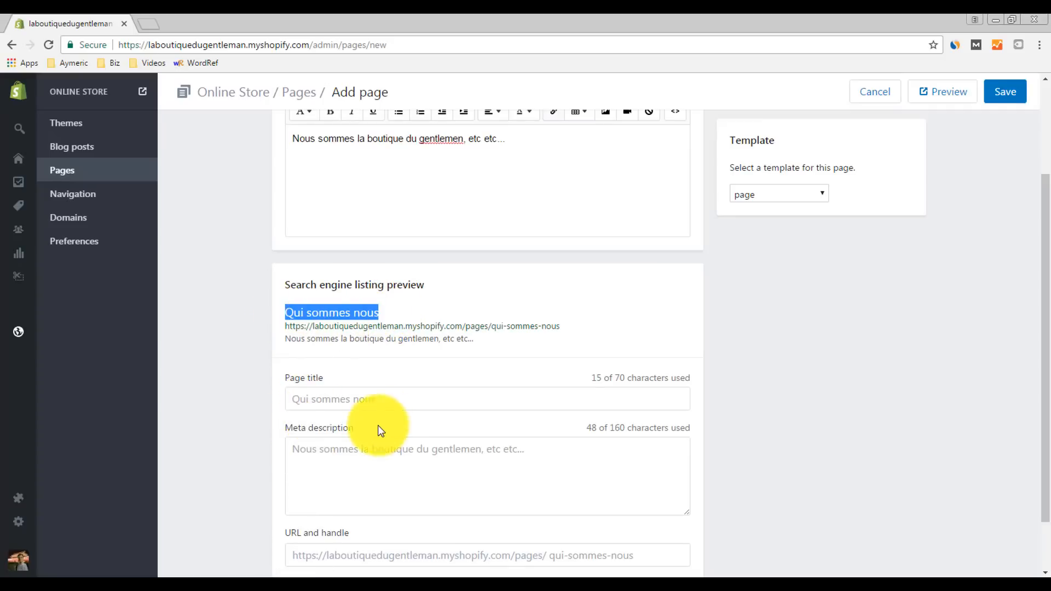
left_click(500, 478)
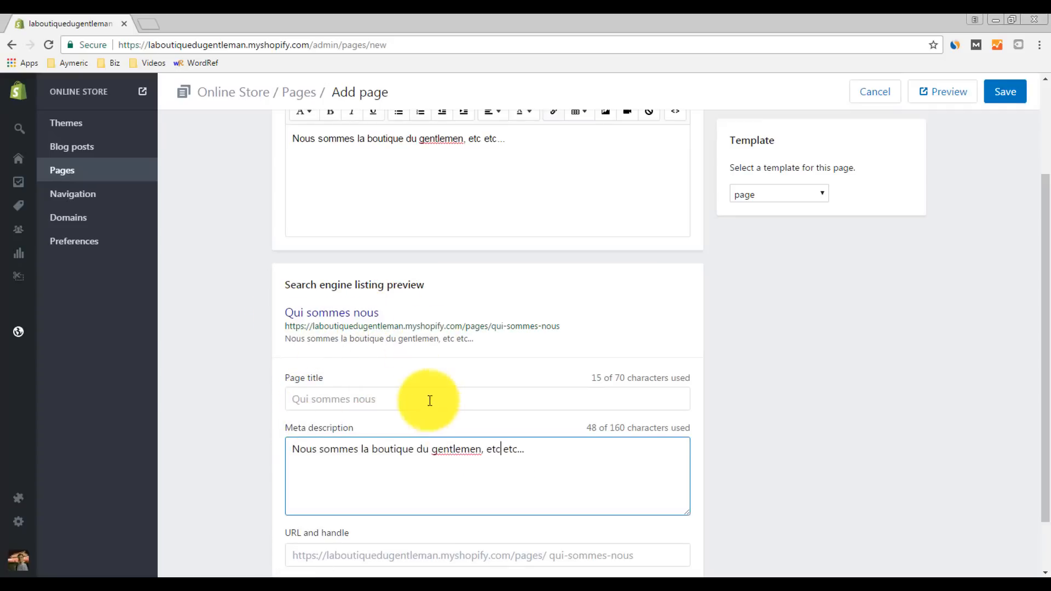
left_click(400, 403)
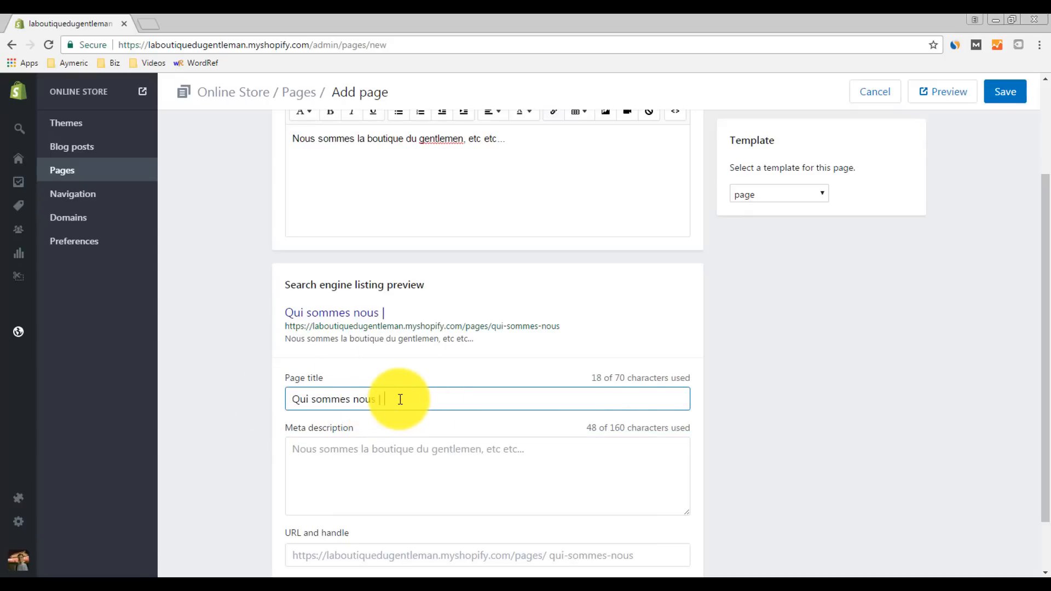
type("| La boutique du G")
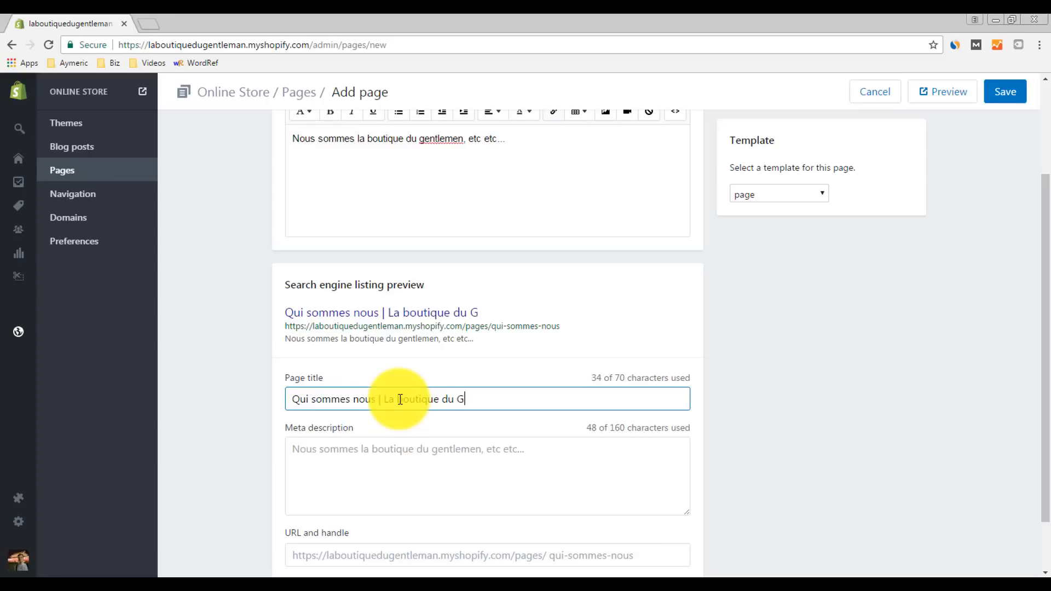
type("entlemen")
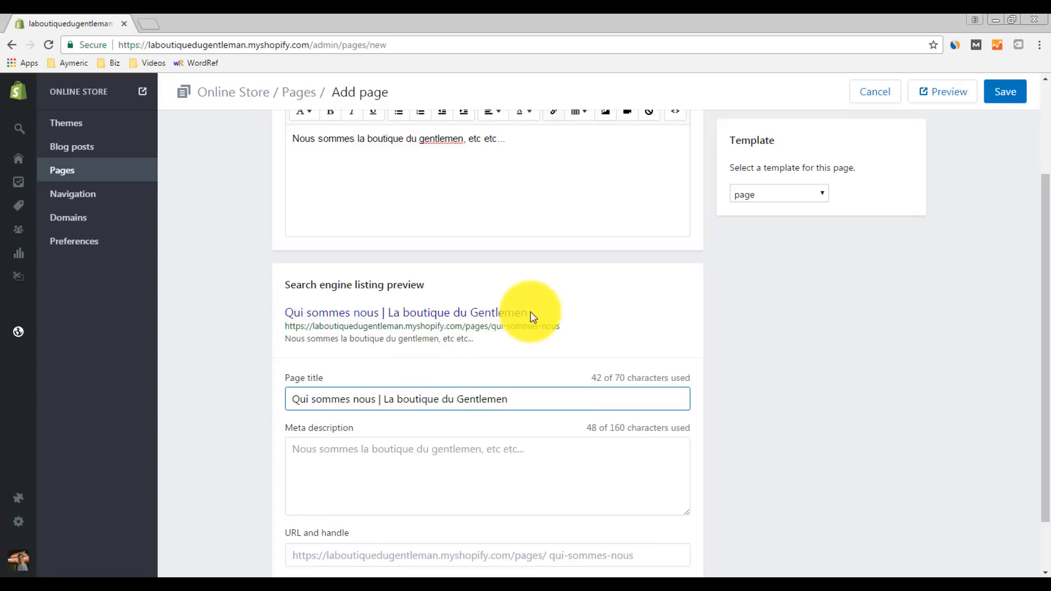
Review the page's search engine title, meta description and URL handle
left_click_drag(530, 312, 390, 307)
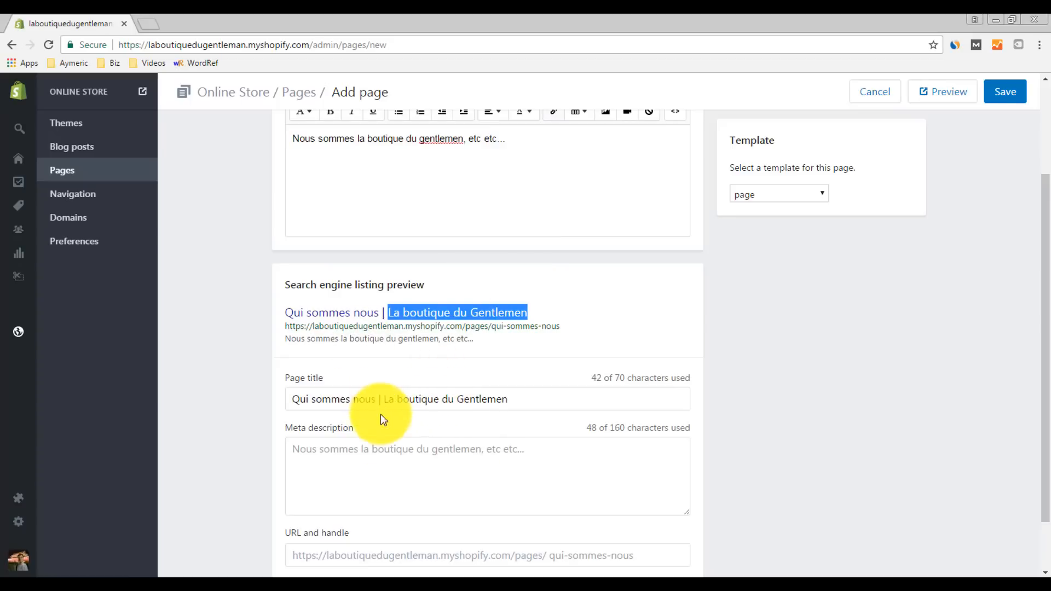
left_click_drag(376, 399, 301, 399)
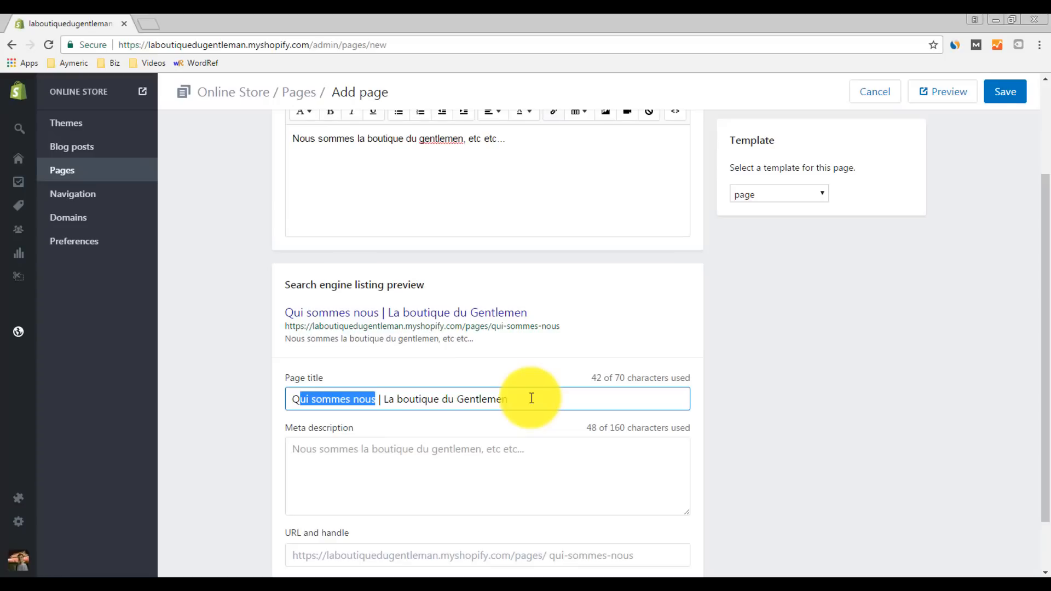
left_click(386, 454)
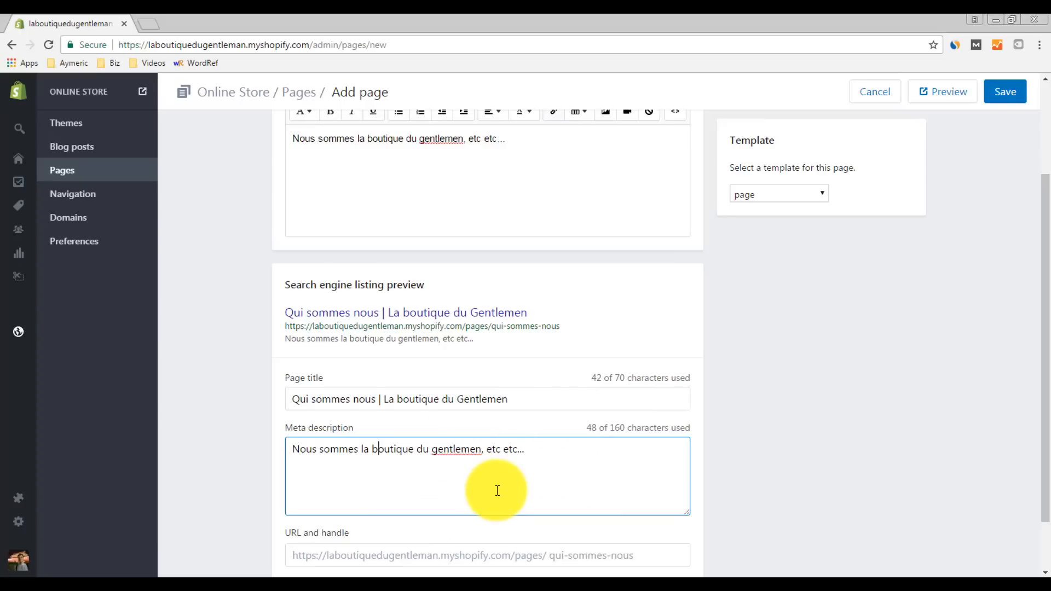
scroll(499, 487, "down", 2)
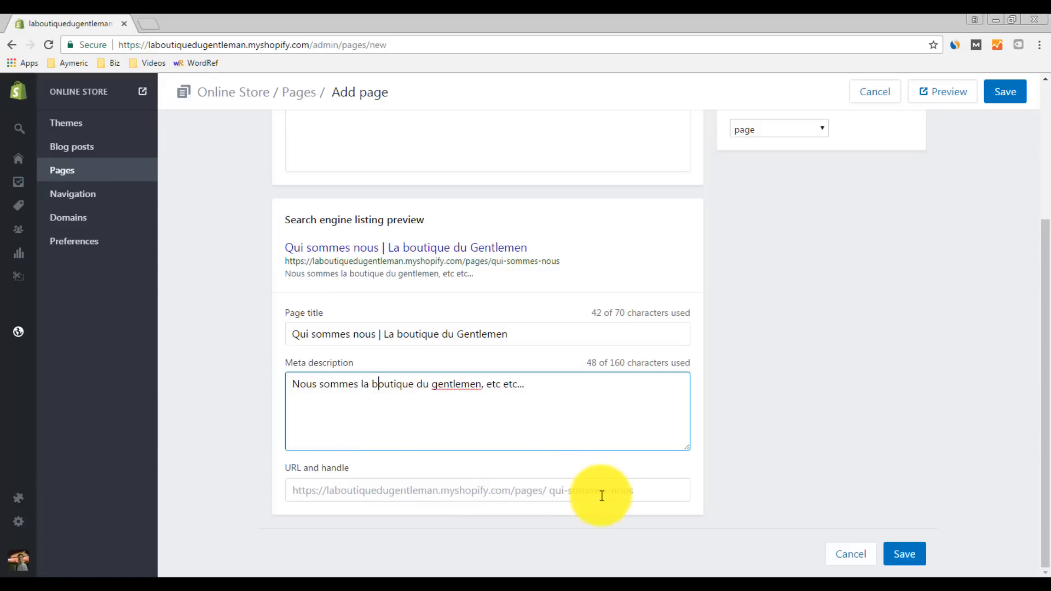
left_click_drag(663, 491, 469, 482)
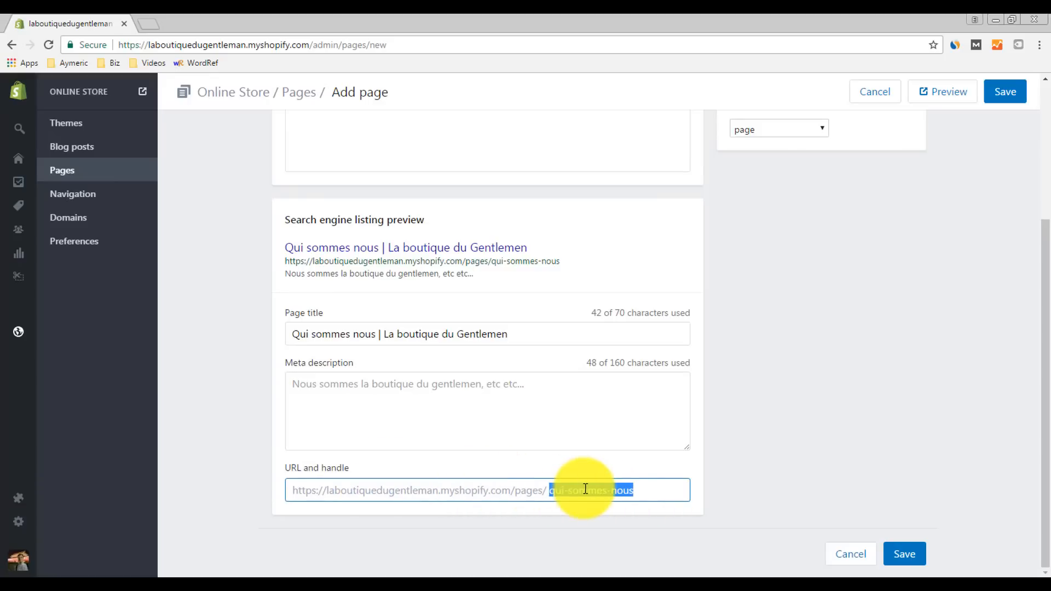
Choose the page.contact template for the page
scroll(603, 487, "up", 4)
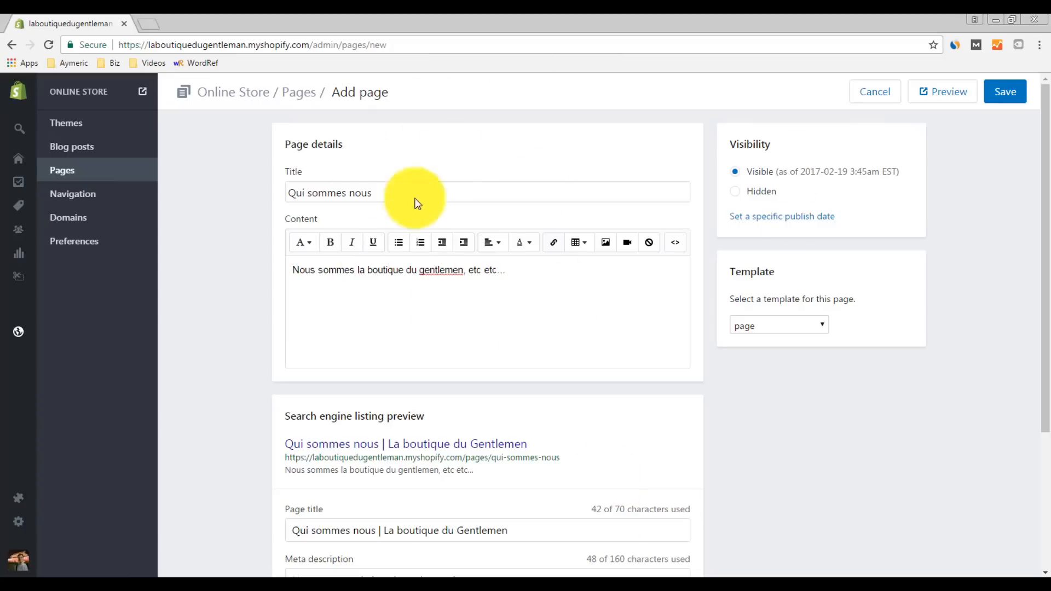
left_click(805, 327)
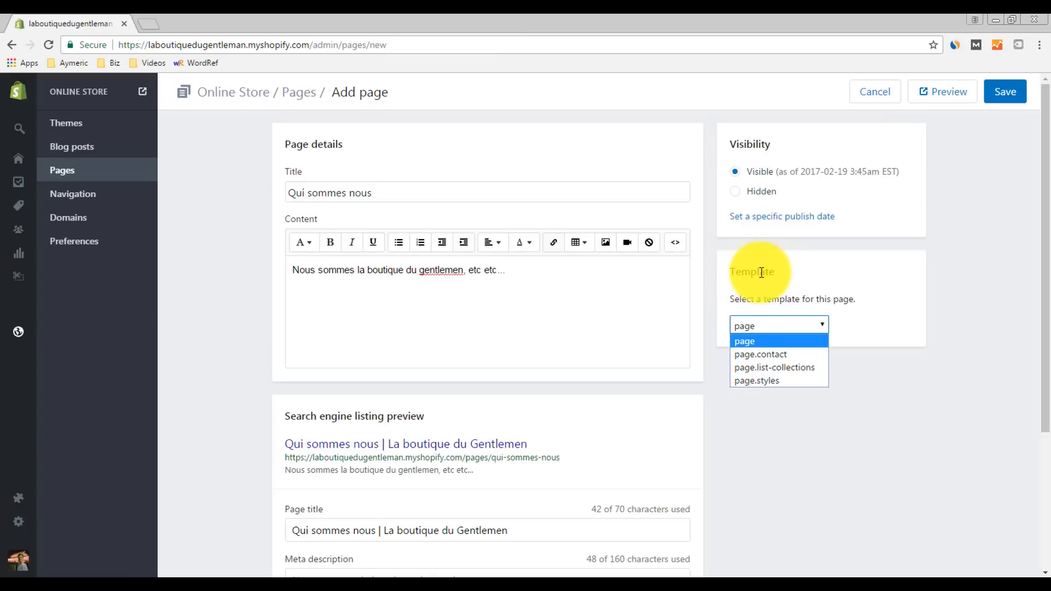
left_click(762, 356)
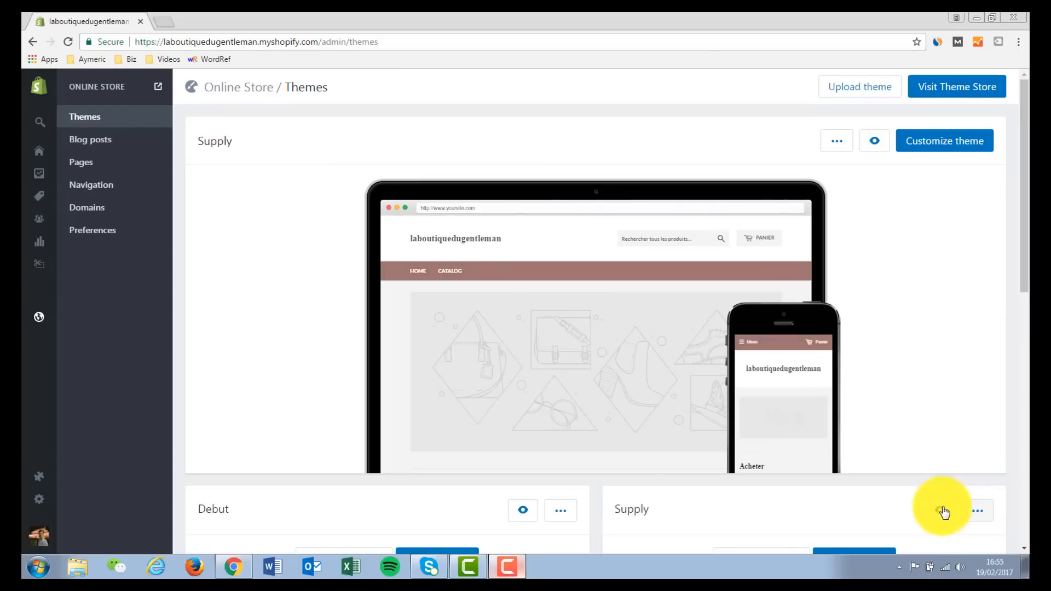
Start a new product collection and set it to manually selected products
mouse_move(688, 413)
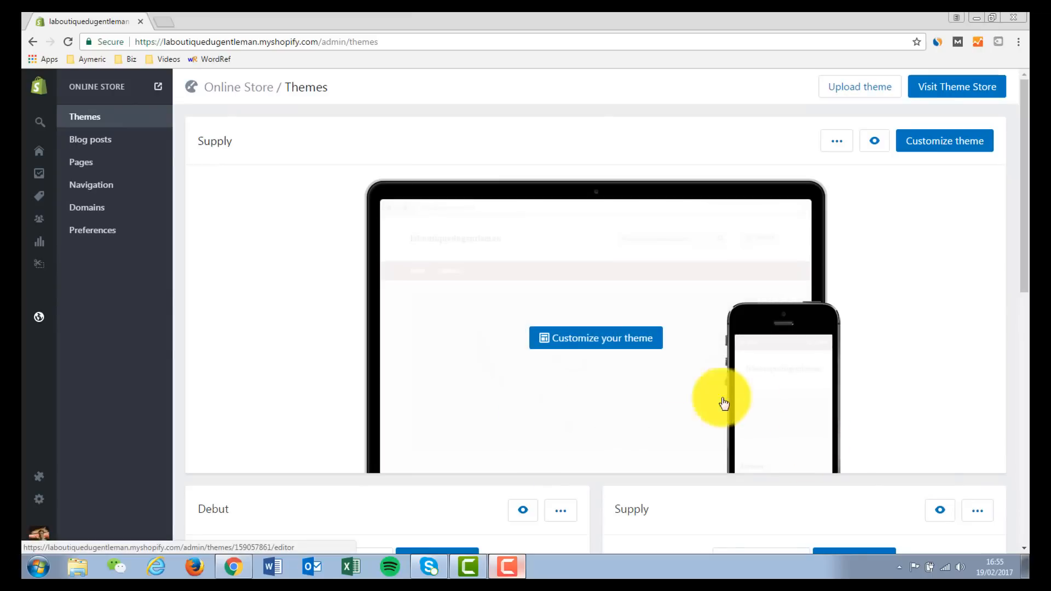
mouse_move(47, 207)
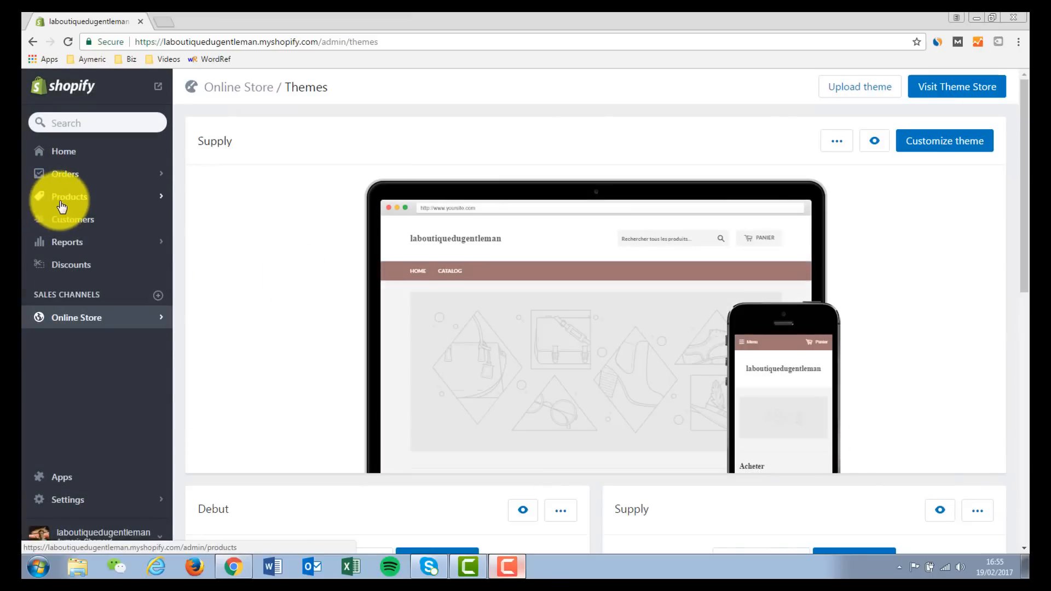
left_click(60, 202)
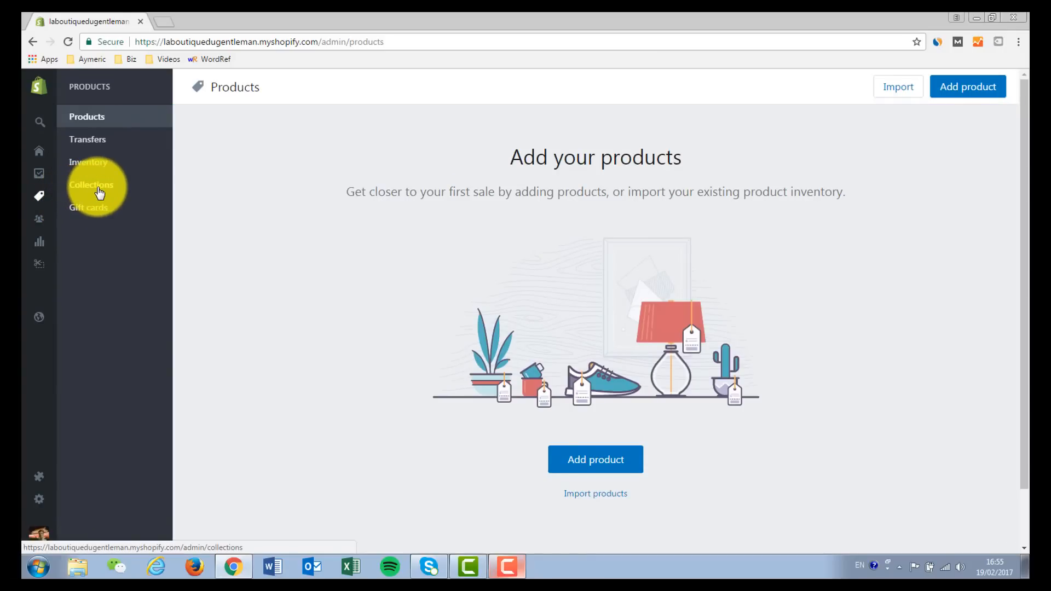
left_click(100, 192)
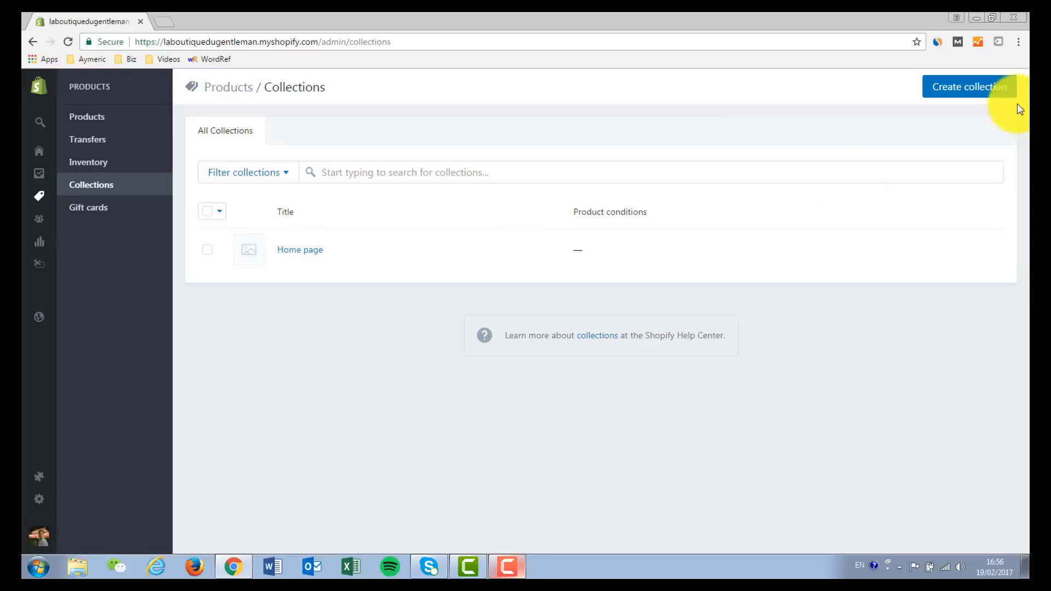
left_click(964, 94)
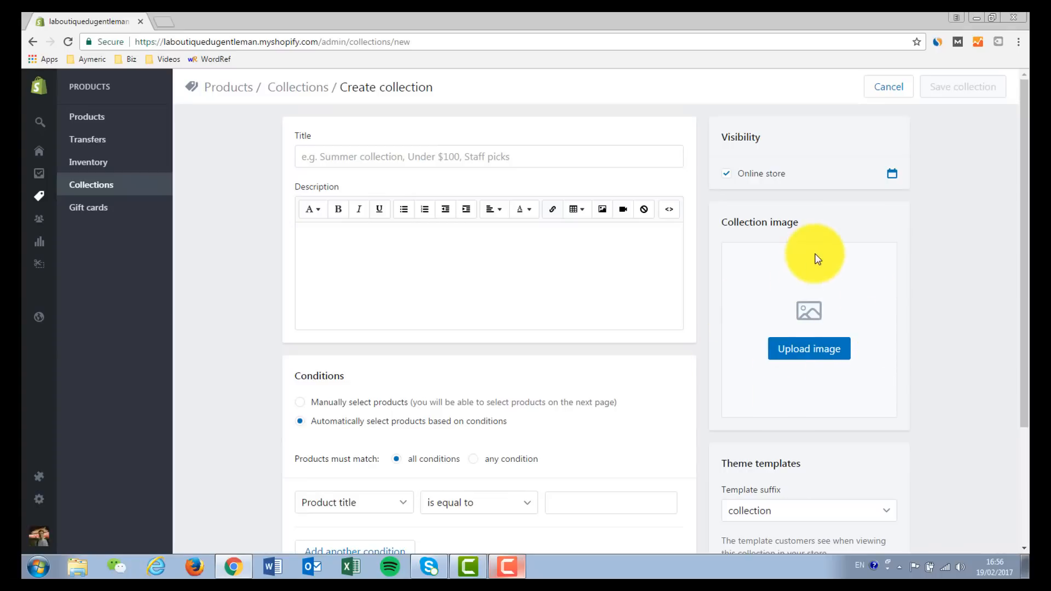
scroll(802, 263, "down", 3)
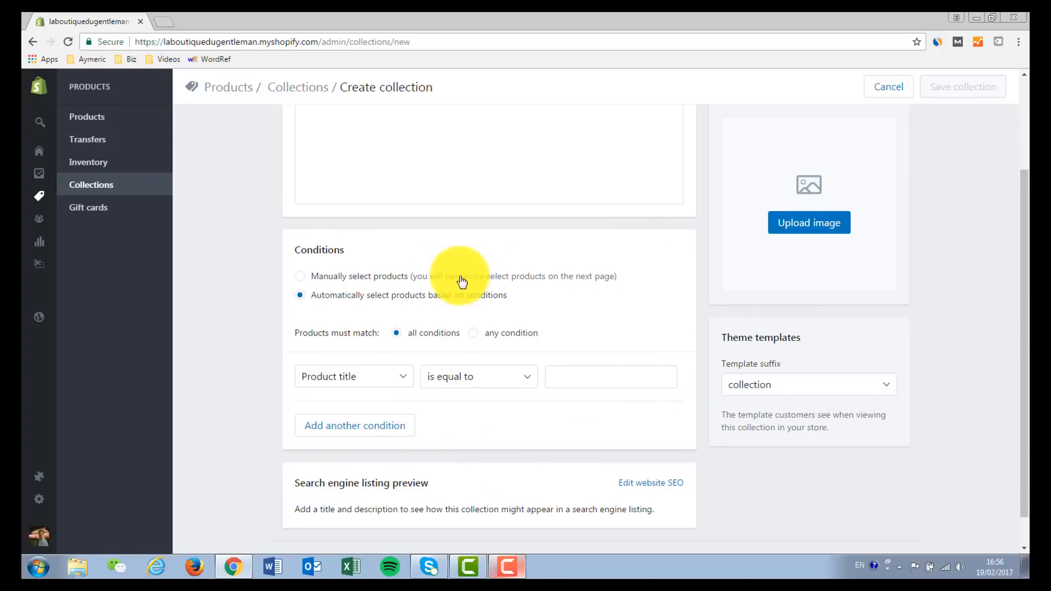
left_click(324, 281)
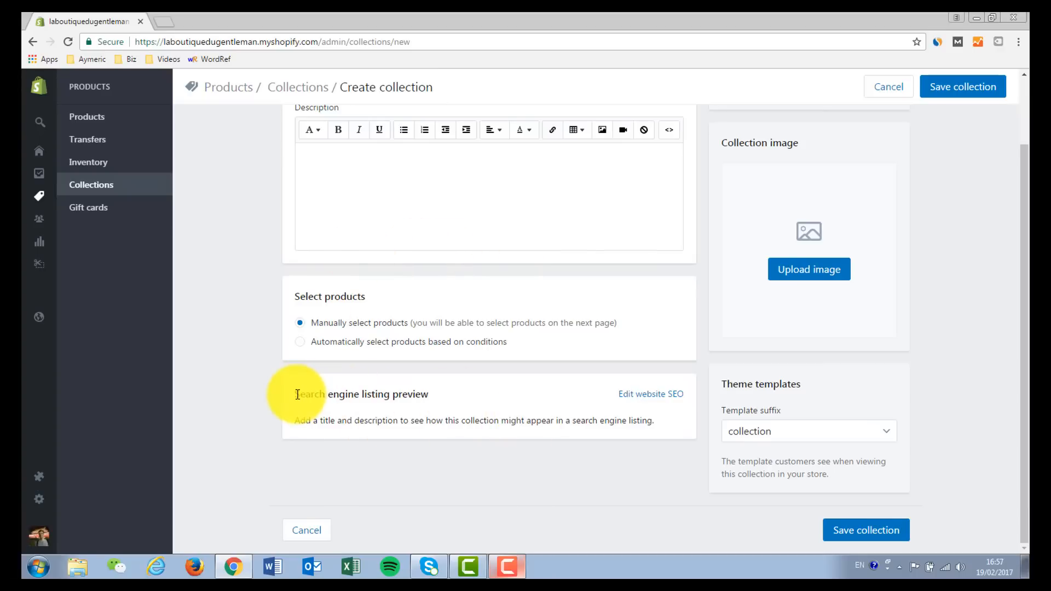
Examine the search engine listing section of the new collection form
left_click_drag(297, 394, 584, 425)
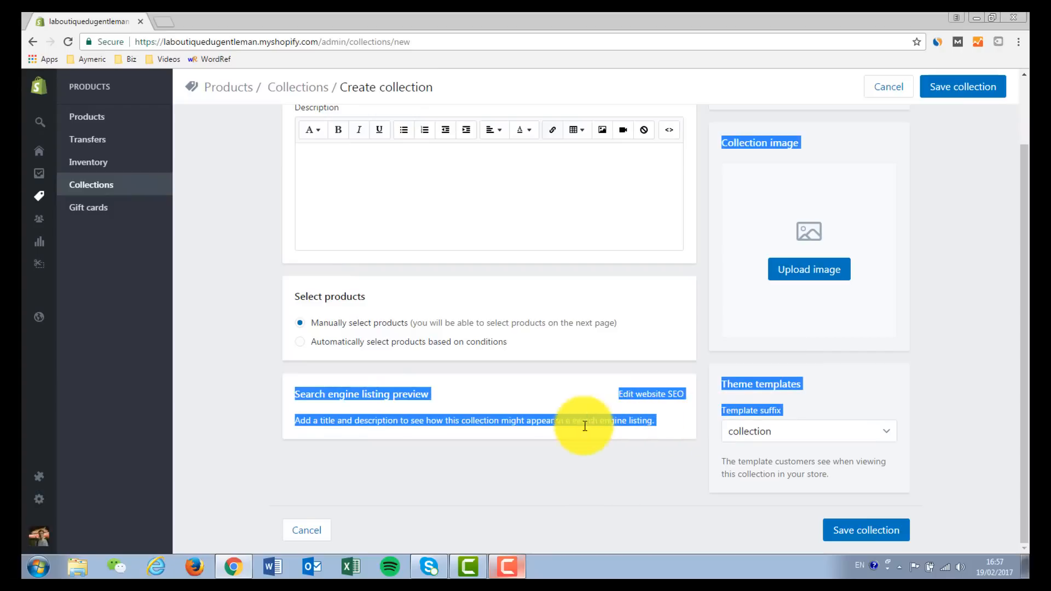
left_click(296, 394)
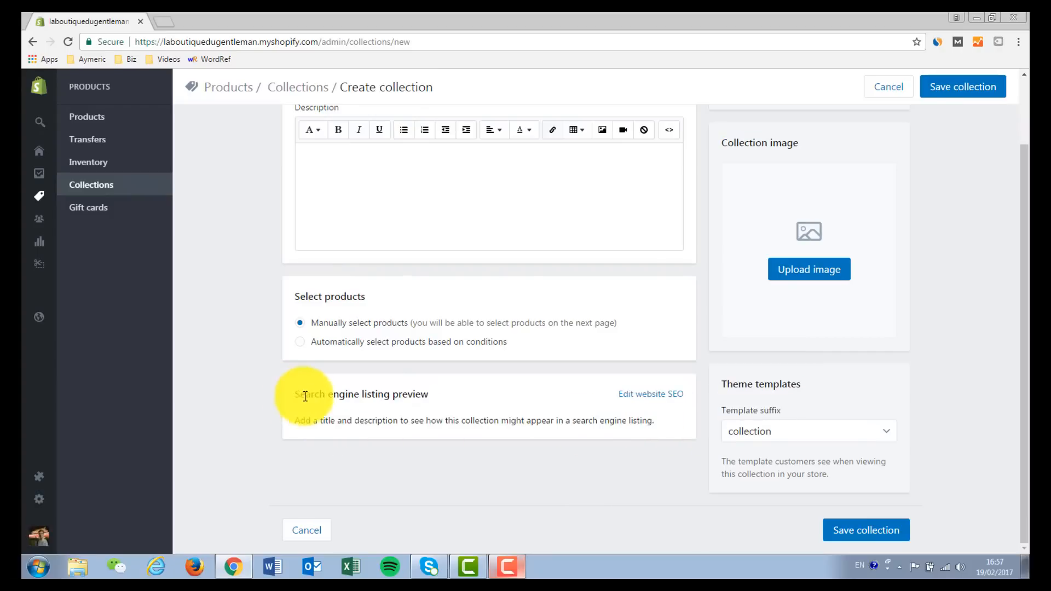
left_click_drag(305, 395, 469, 418)
left_click(341, 404)
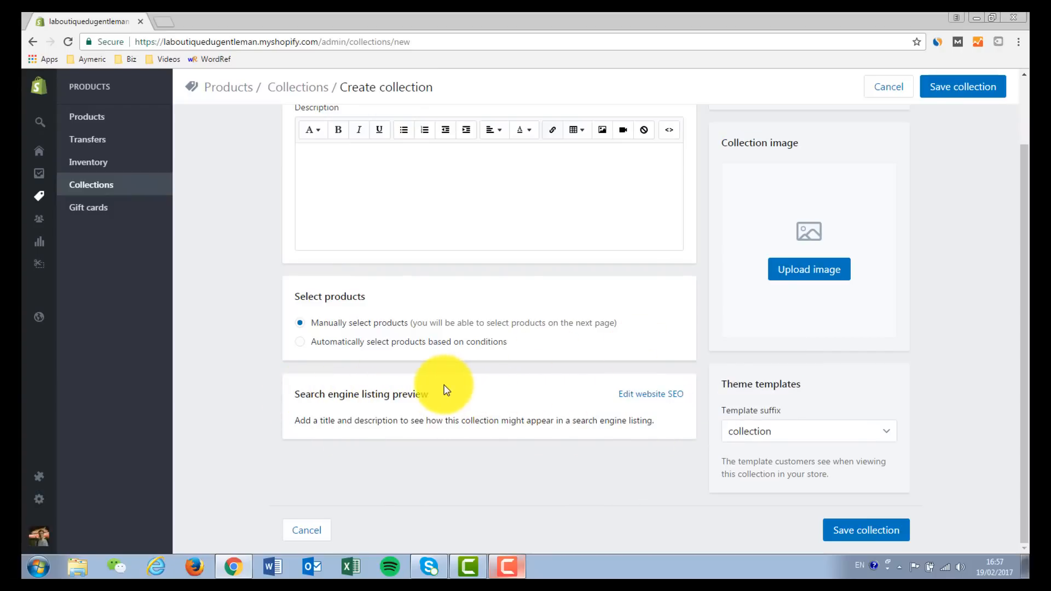
scroll(418, 405, "up", 3)
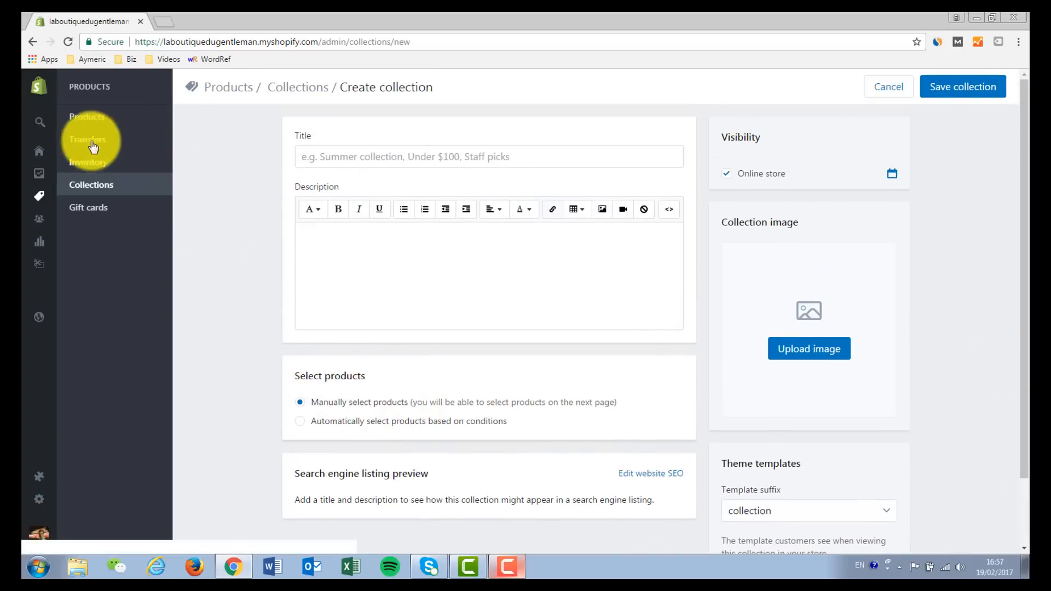
Start adding a new product and check its collection choices and tags field
left_click(87, 117)
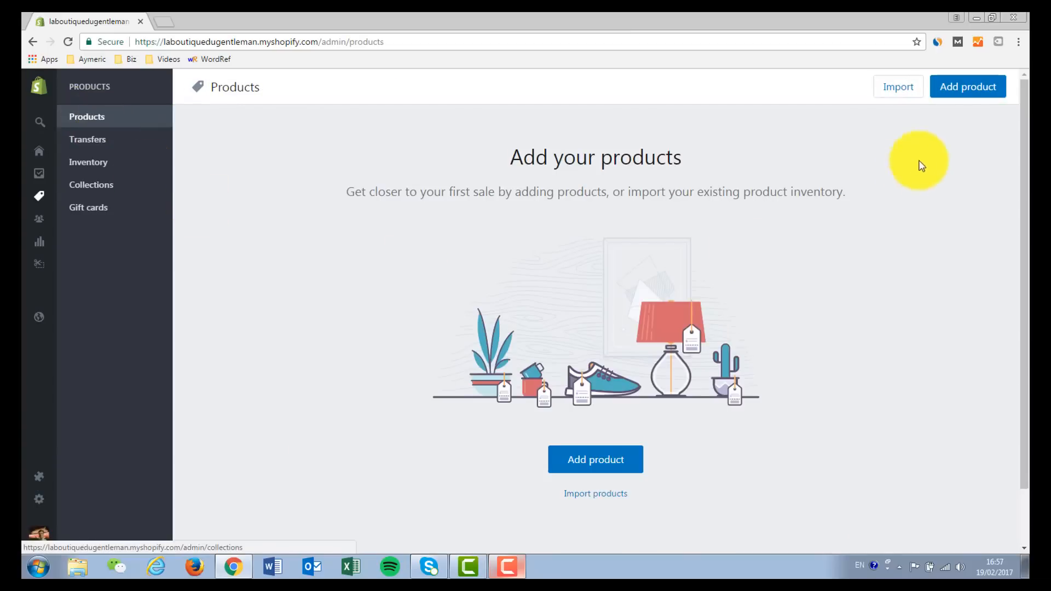
left_click(965, 93)
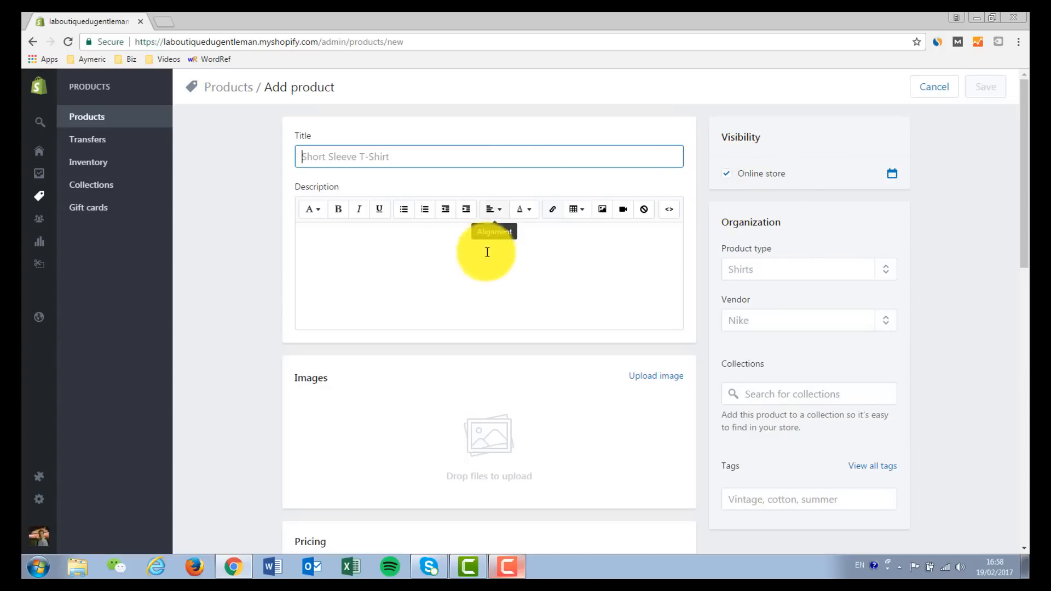
mouse_move(50, 323)
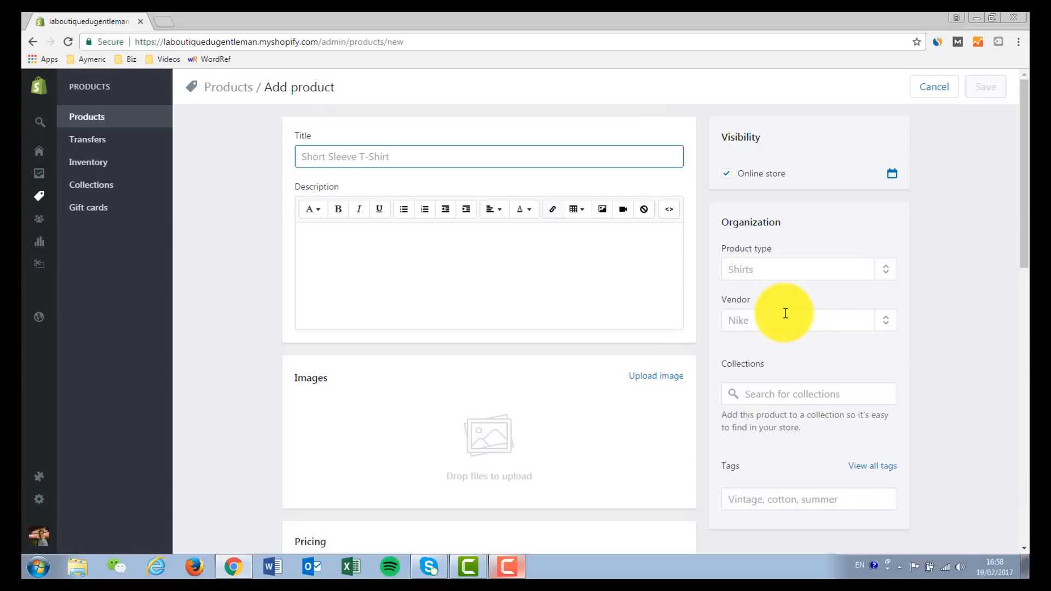
left_click(777, 394)
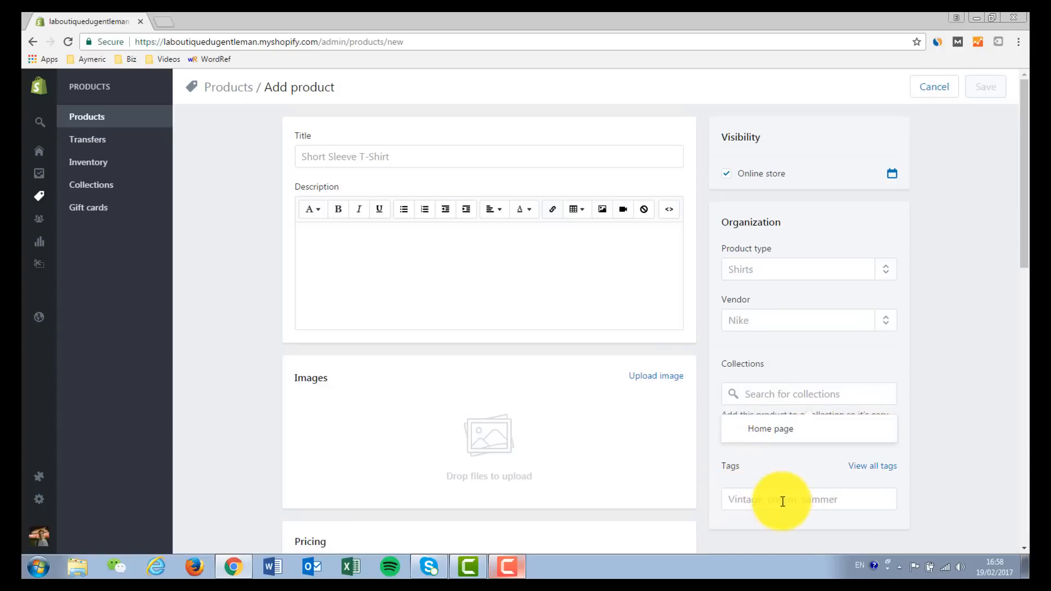
left_click(762, 502)
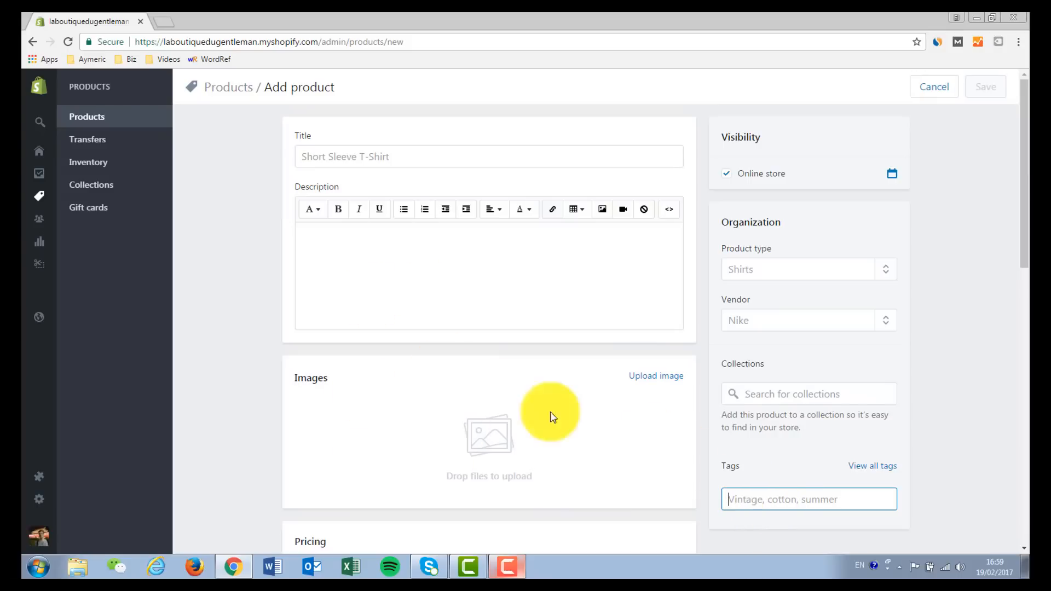
Set the new product's inventory policy to have Shopify track its inventory, with a quantity of 10
scroll(535, 416, "down", 4)
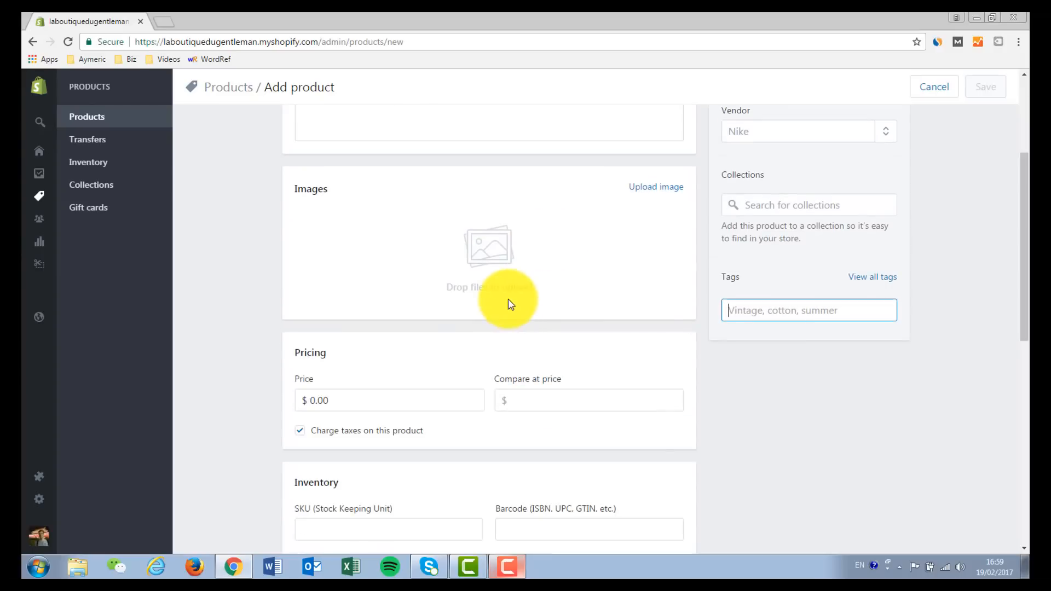
scroll(435, 322, "down", 2)
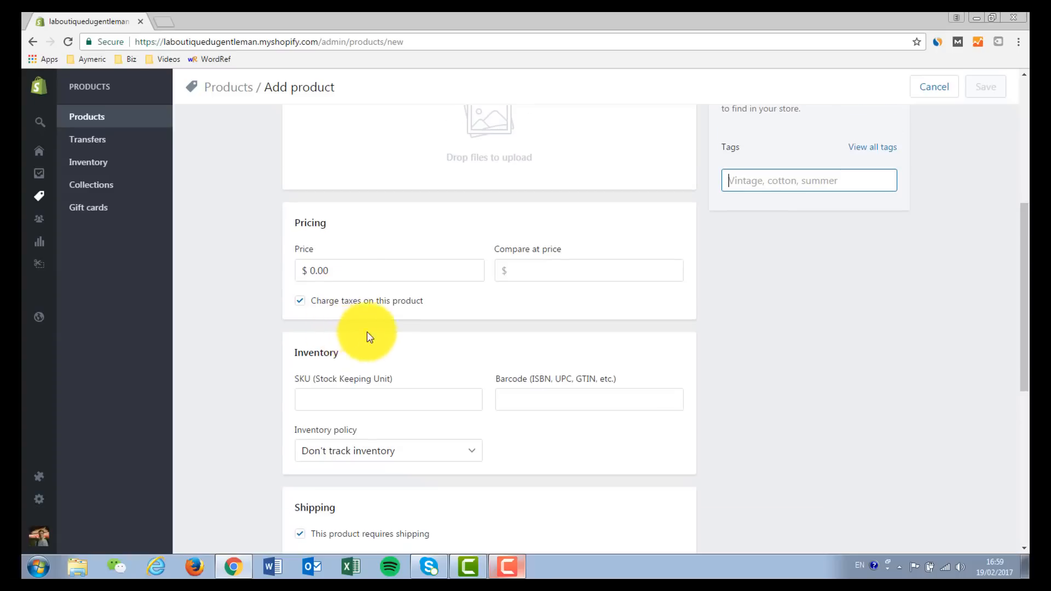
scroll(368, 334, "down", 2)
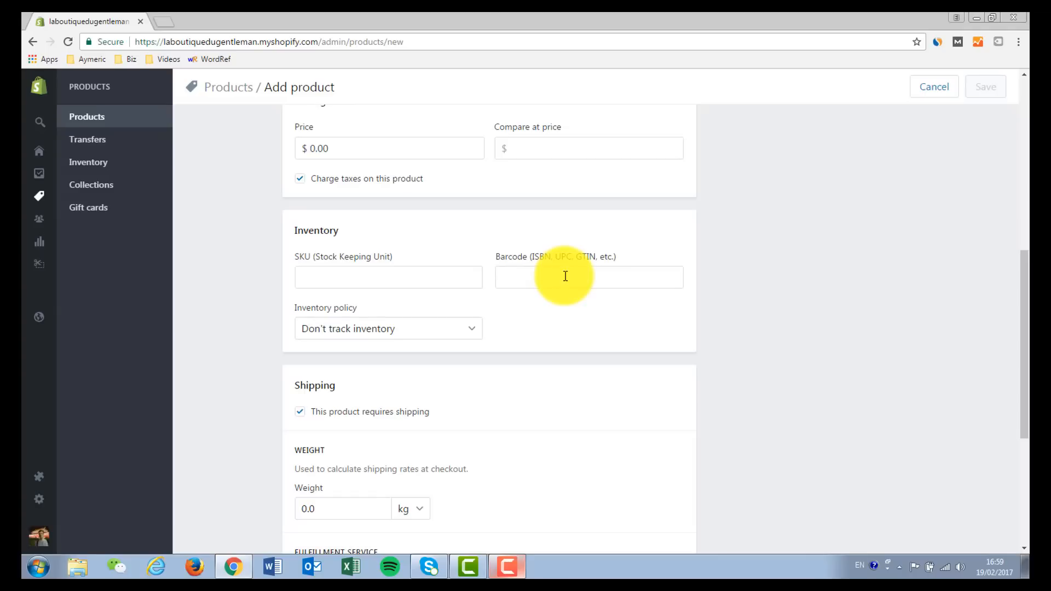
left_click(448, 329)
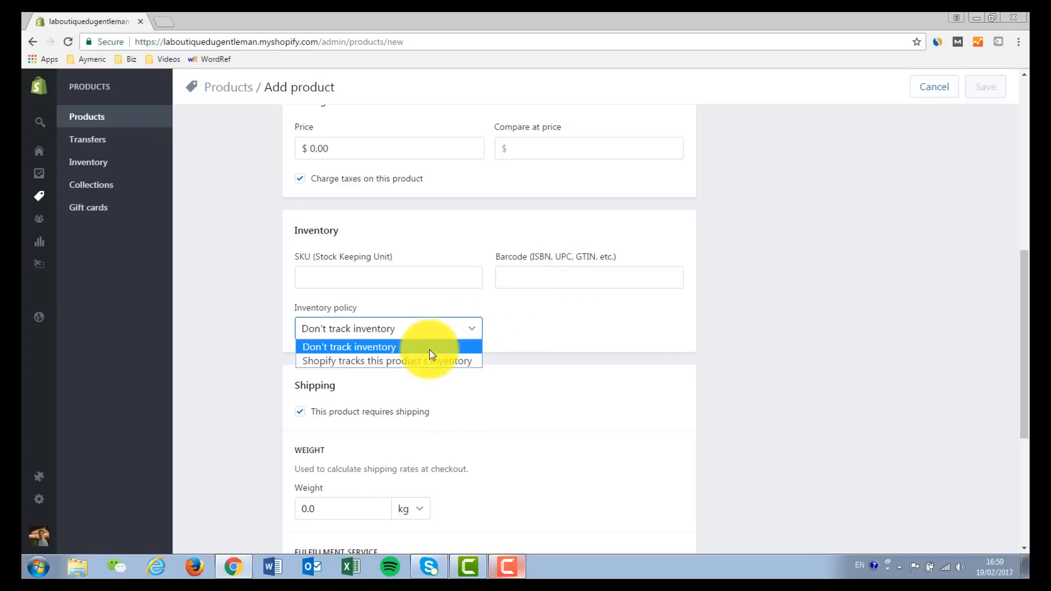
left_click(421, 361)
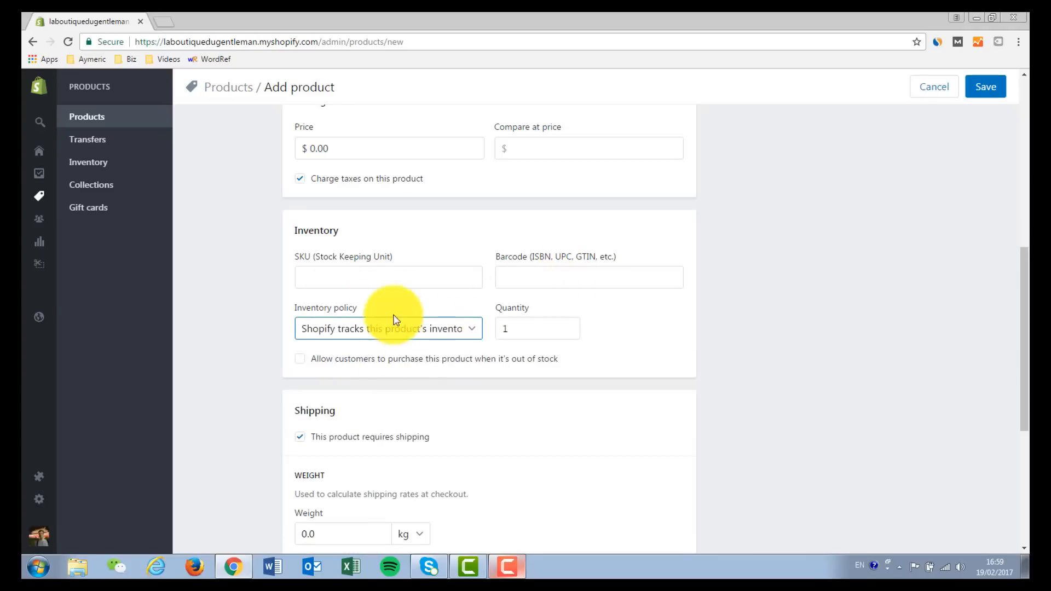
left_click(520, 327)
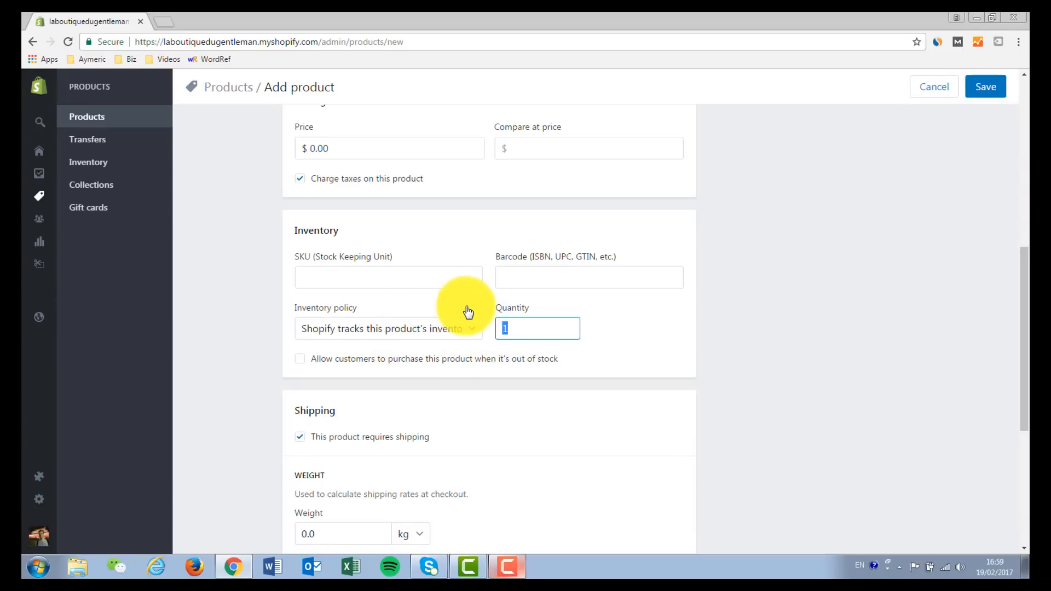
type("10")
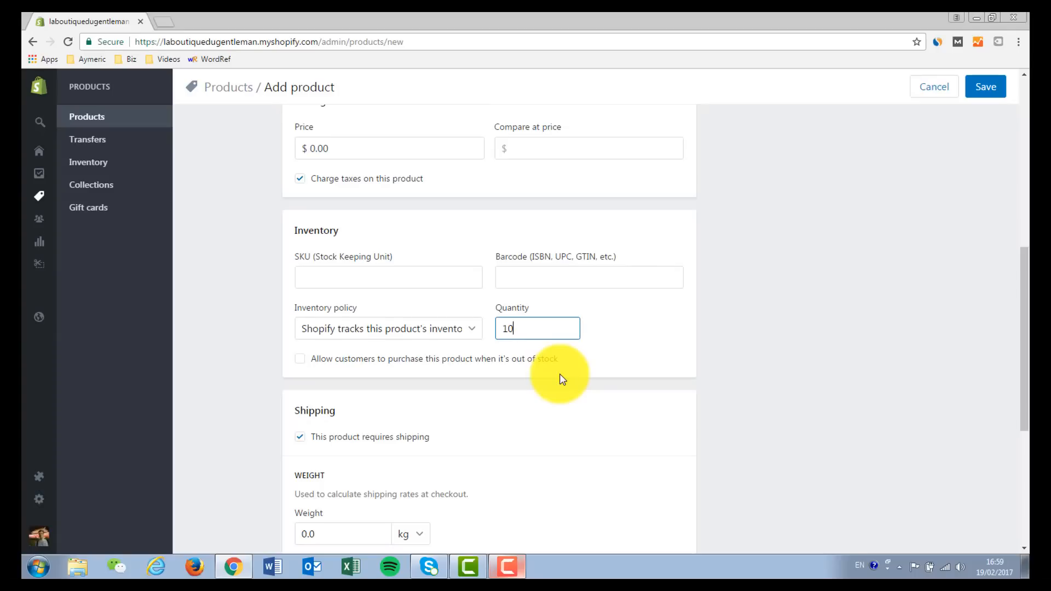
Review the shipping, fulfillment, variants and search engine listing sections of the new product form
scroll(541, 373, "down", 3)
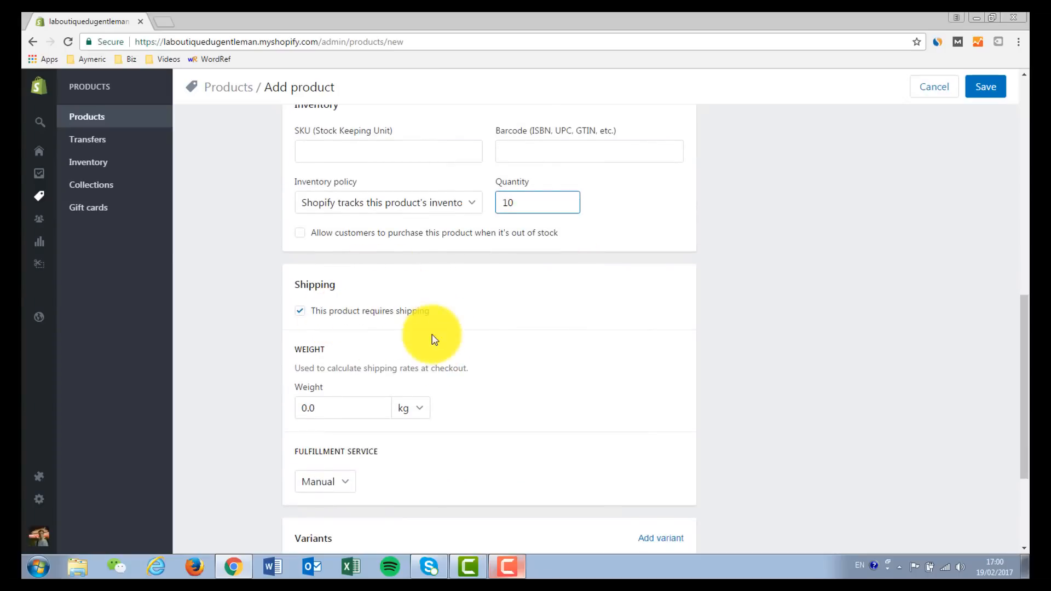
scroll(396, 359, "down", 3)
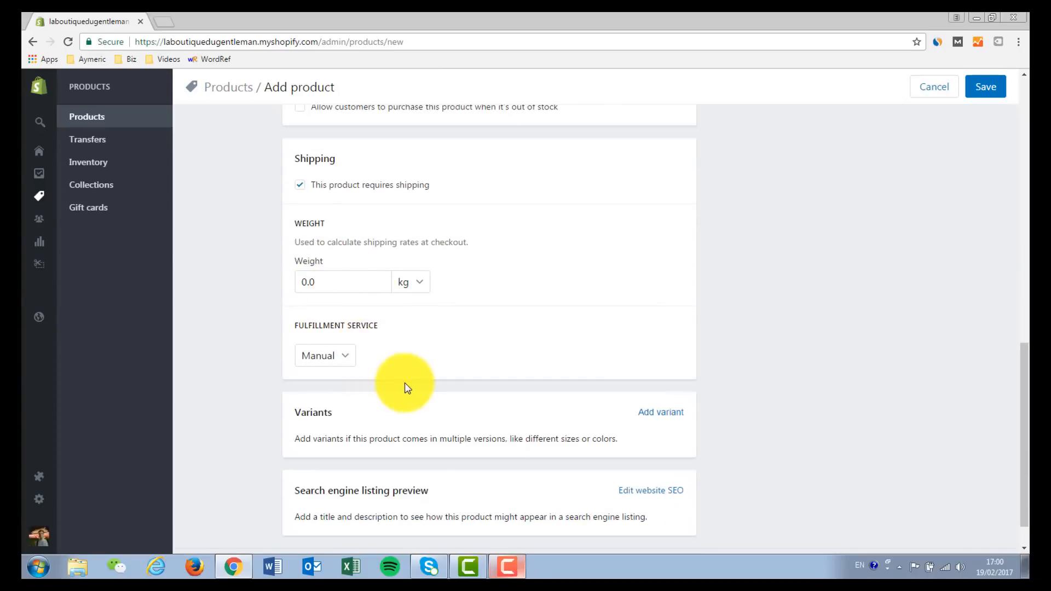
scroll(462, 402, "down", 2)
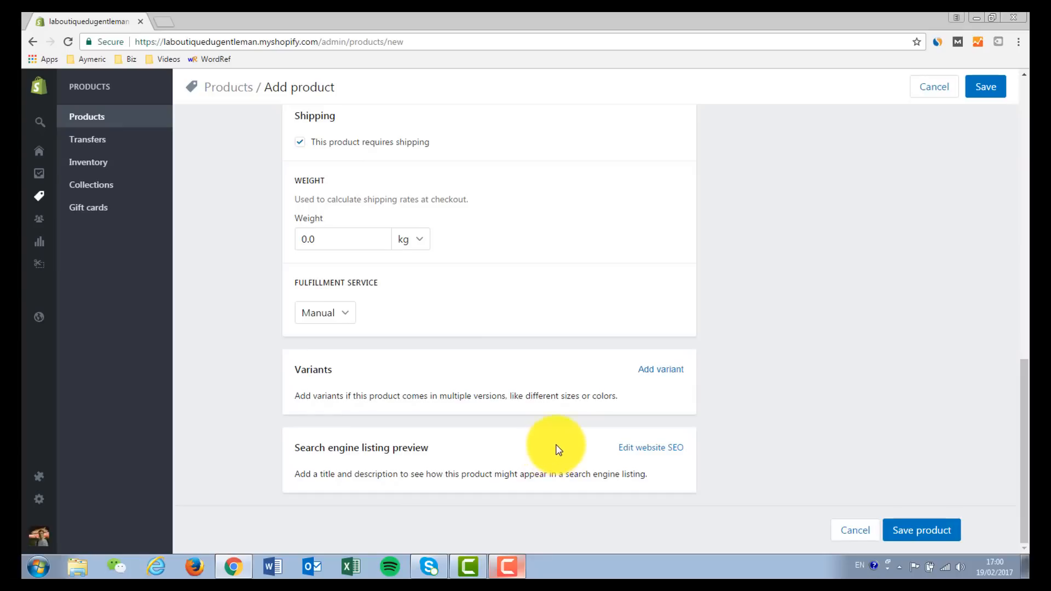
scroll(553, 450, "up", 15)
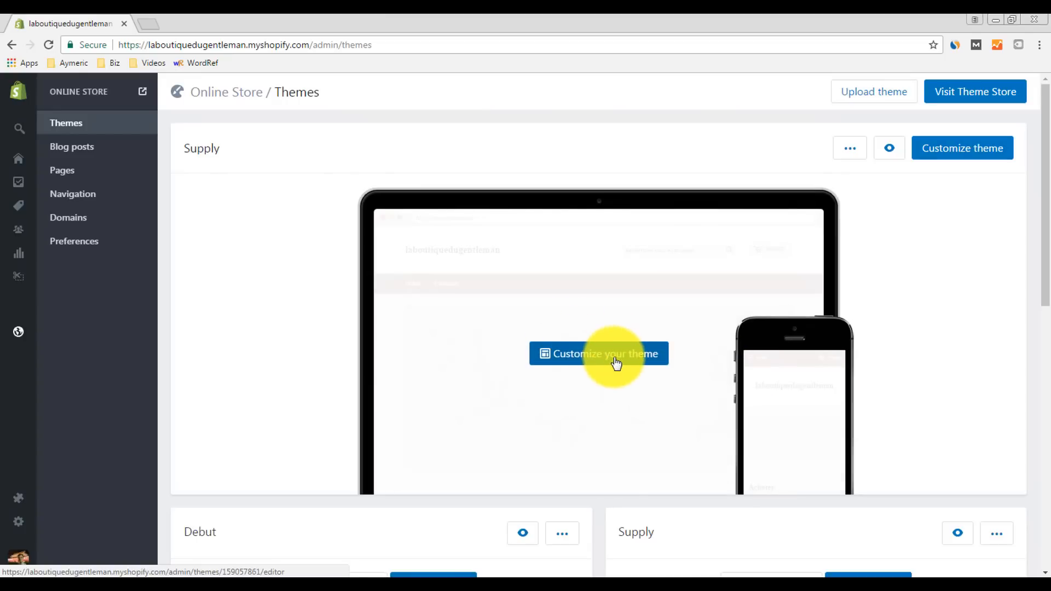
Open the Supply theme for customization and examine its homepage sections, including the settings of the first Collection rows section
left_click(605, 353)
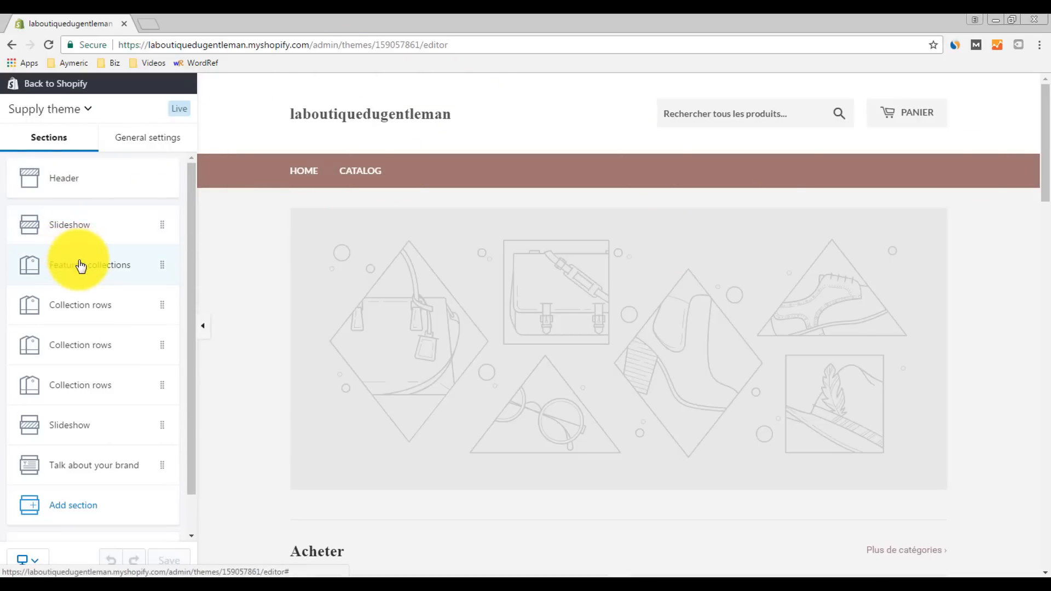
scroll(749, 325, "down", 5)
scroll(748, 312, "down", 15)
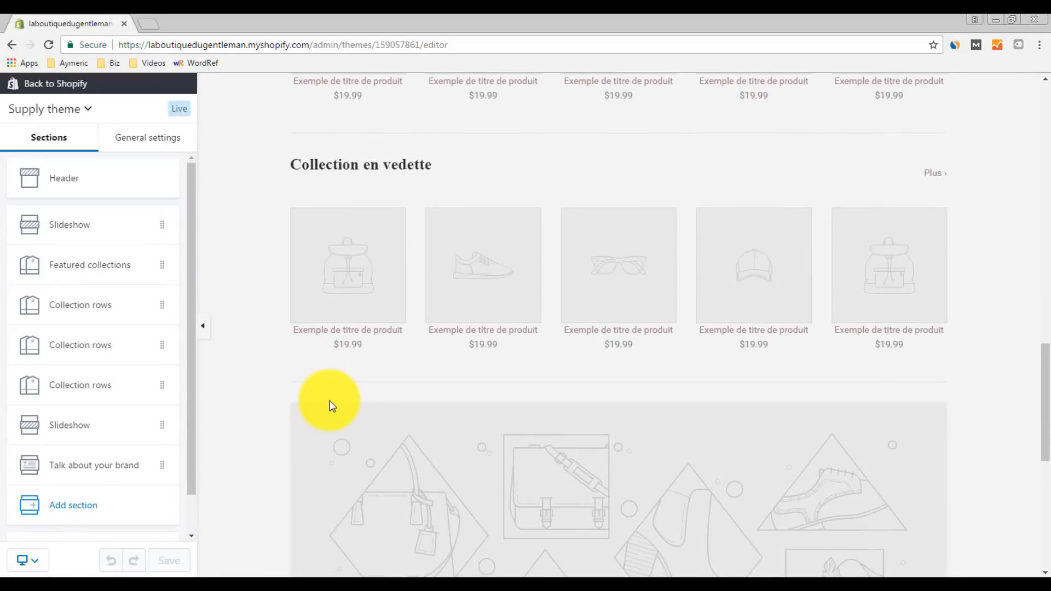
mouse_move(122, 386)
left_mouse_down()
mouse_move(101, 353)
mouse_move(120, 302)
mouse_move(104, 309)
mouse_move(87, 364)
mouse_move(100, 405)
mouse_move(129, 387)
mouse_move(135, 394)
left_mouse_up()
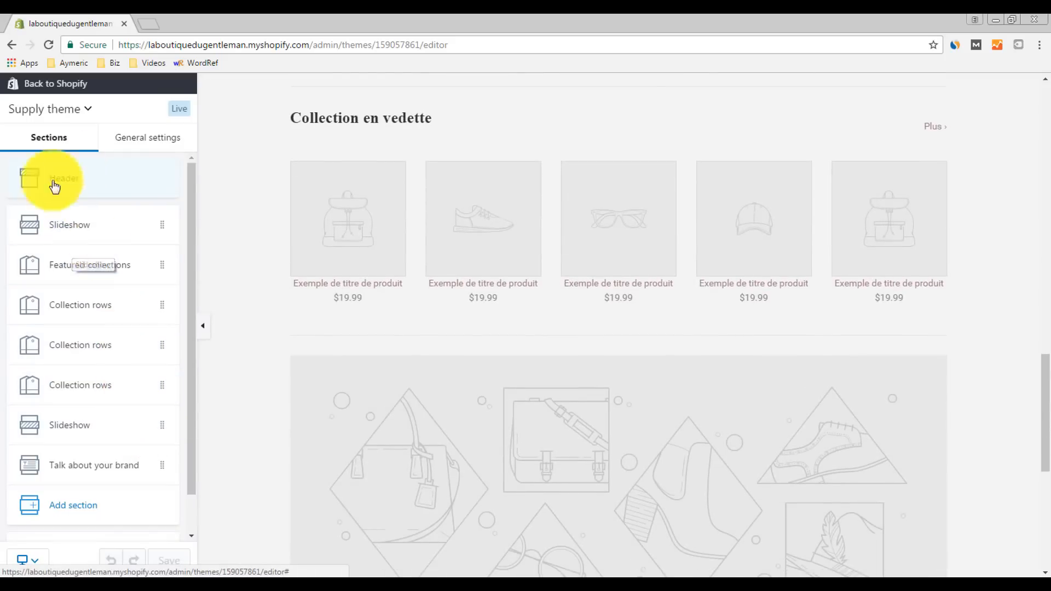
scroll(619, 298, "down", 7)
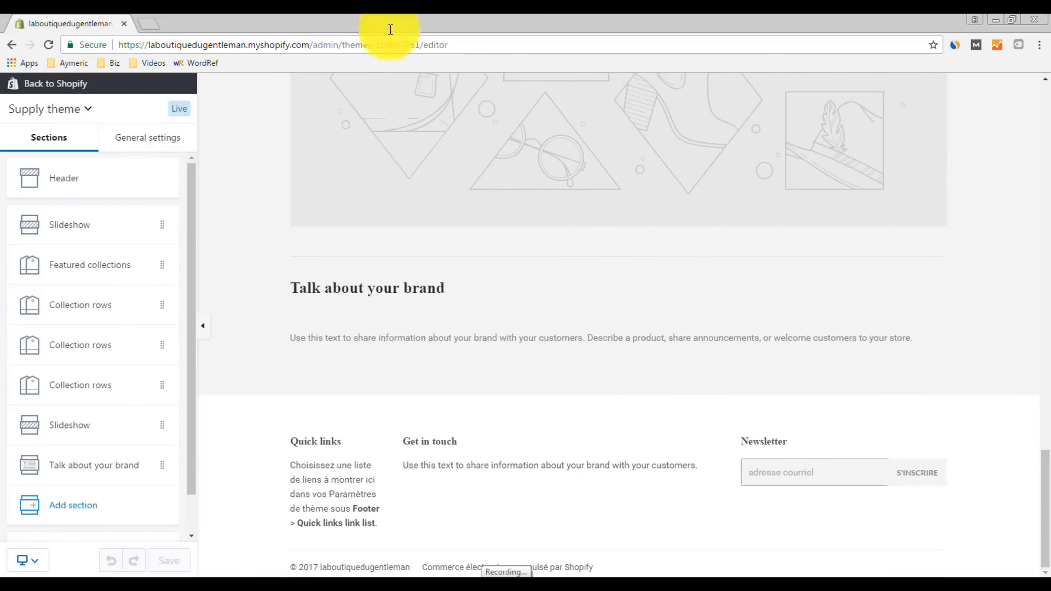
left_click(120, 304)
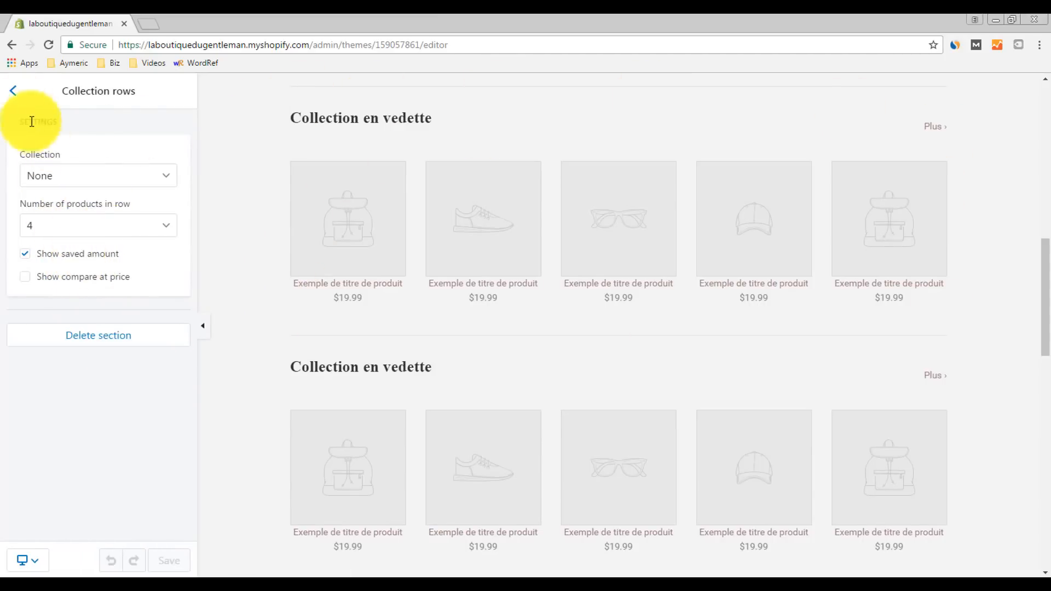
left_click(14, 92)
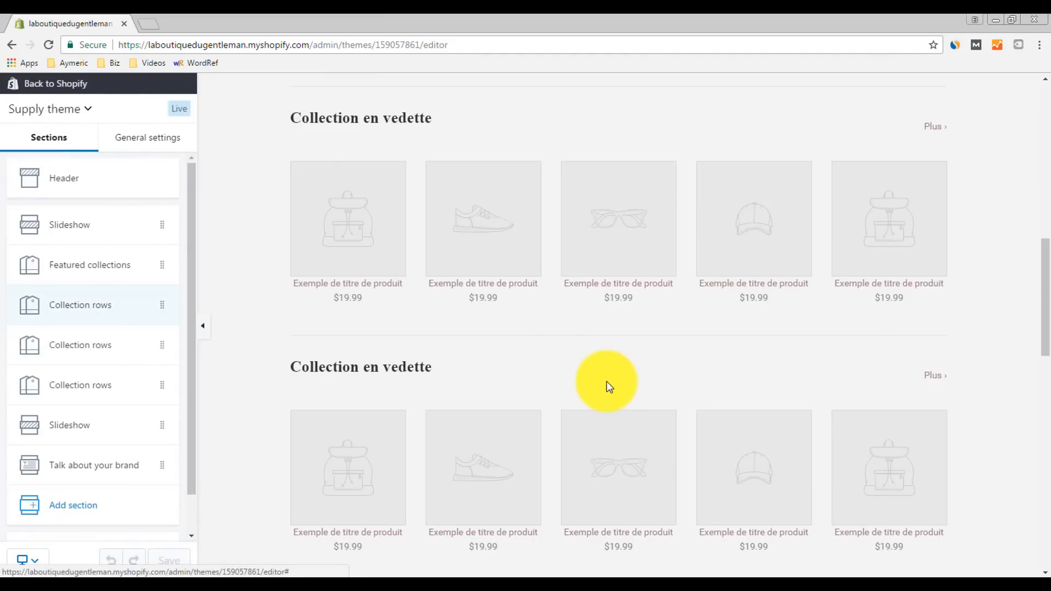
Examine the color options in the Supply theme's general settings alongside the homepage preview
left_click(153, 141)
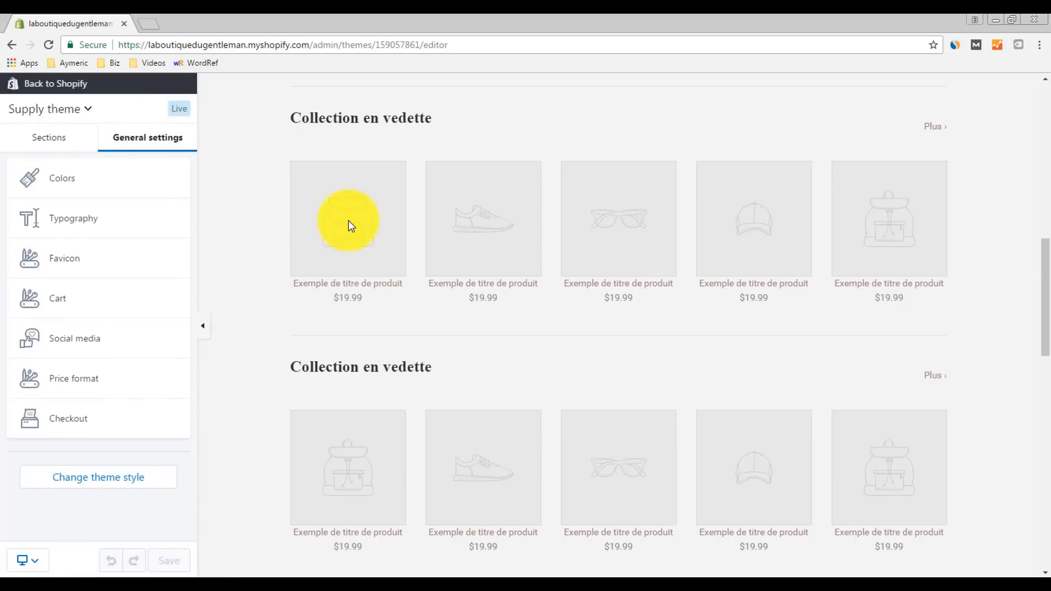
scroll(383, 257, "up", 15)
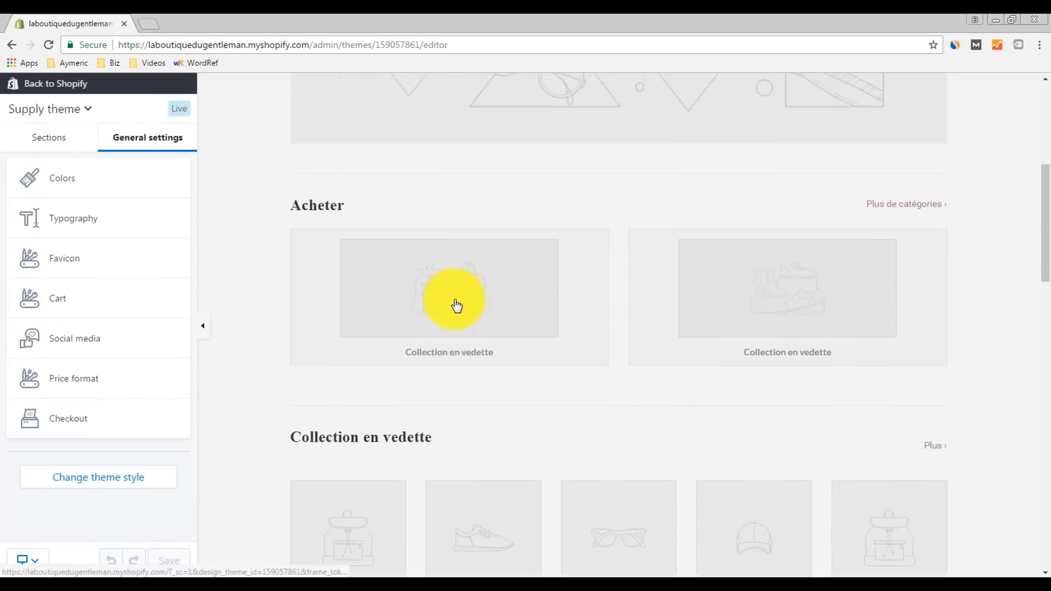
left_click(71, 186)
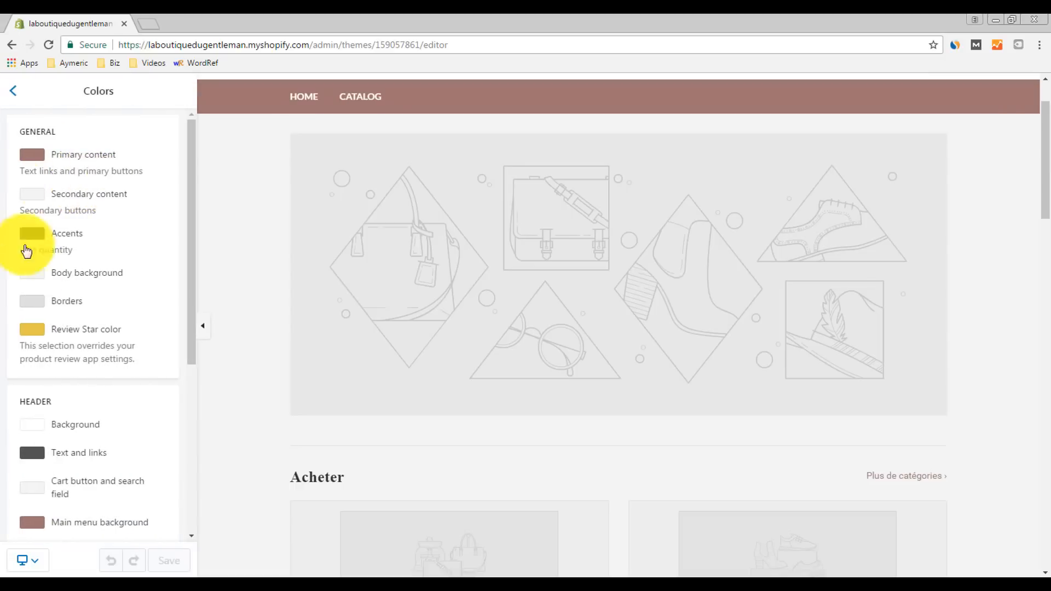
scroll(75, 469, "down", 5)
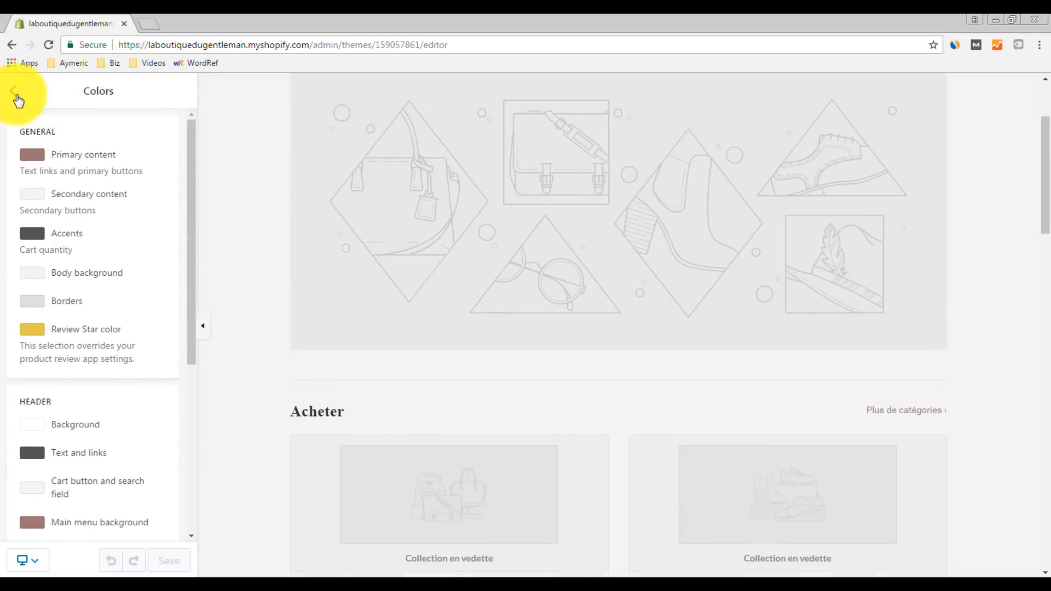
left_click(13, 91)
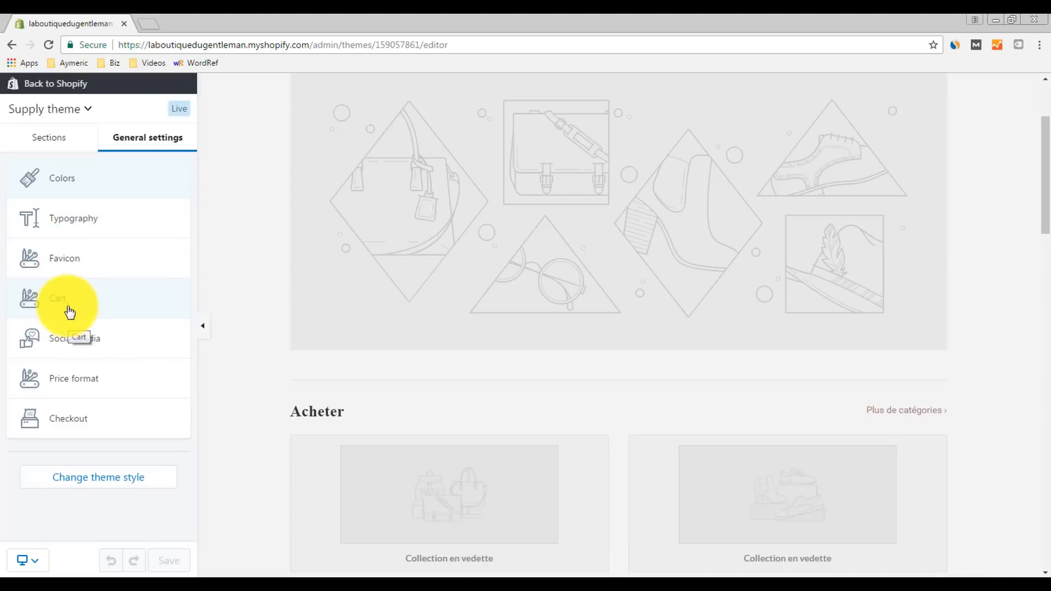
Examine the theme's social media account settings, the example Twitter address format and the footer in the preview
left_click(63, 348)
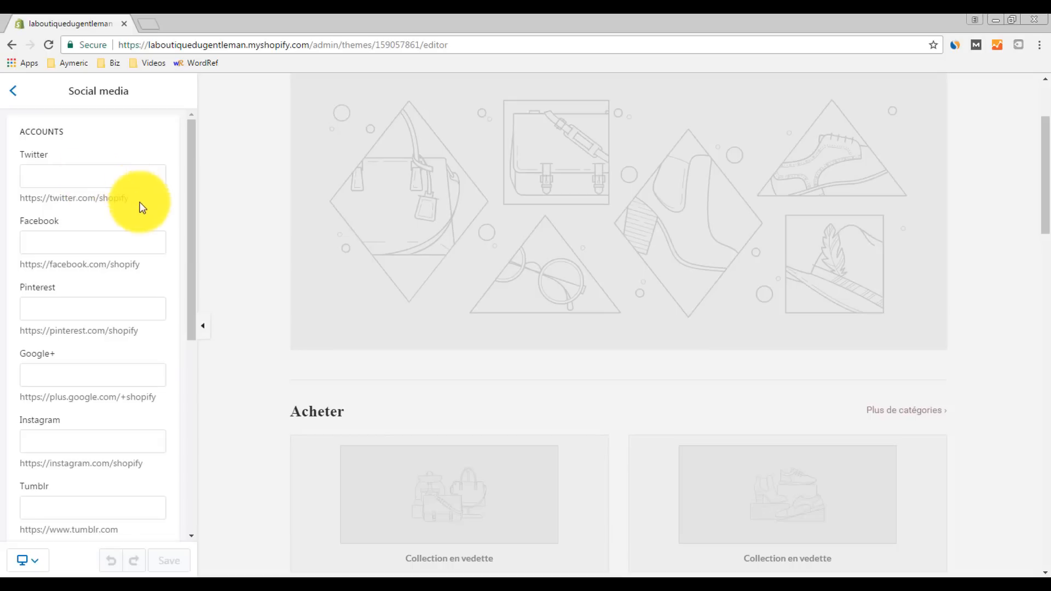
left_click_drag(12, 200, 145, 200)
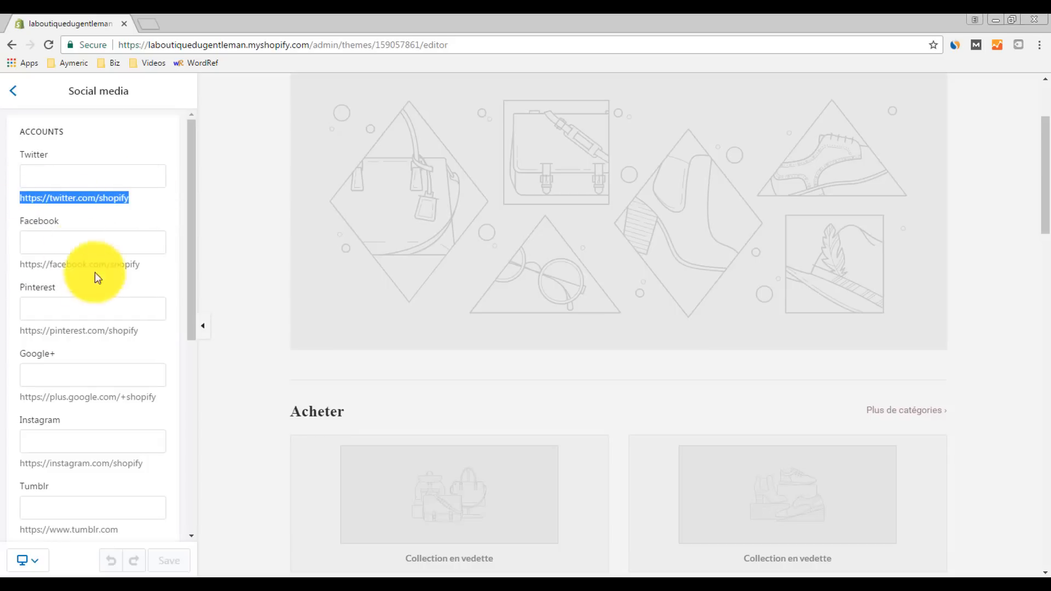
scroll(516, 222, "down", 20)
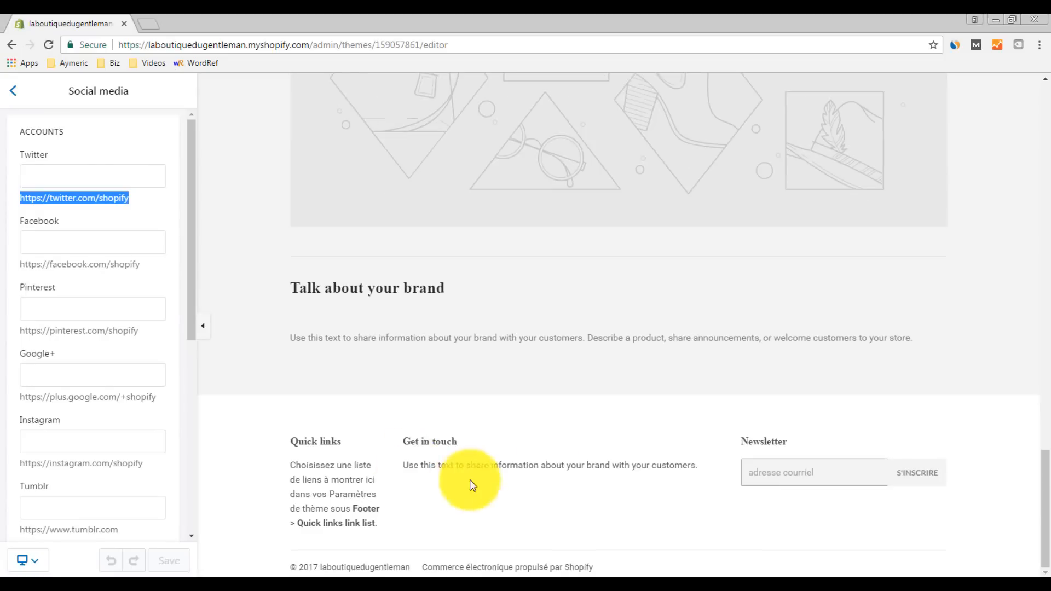
scroll(465, 402, "up", 10)
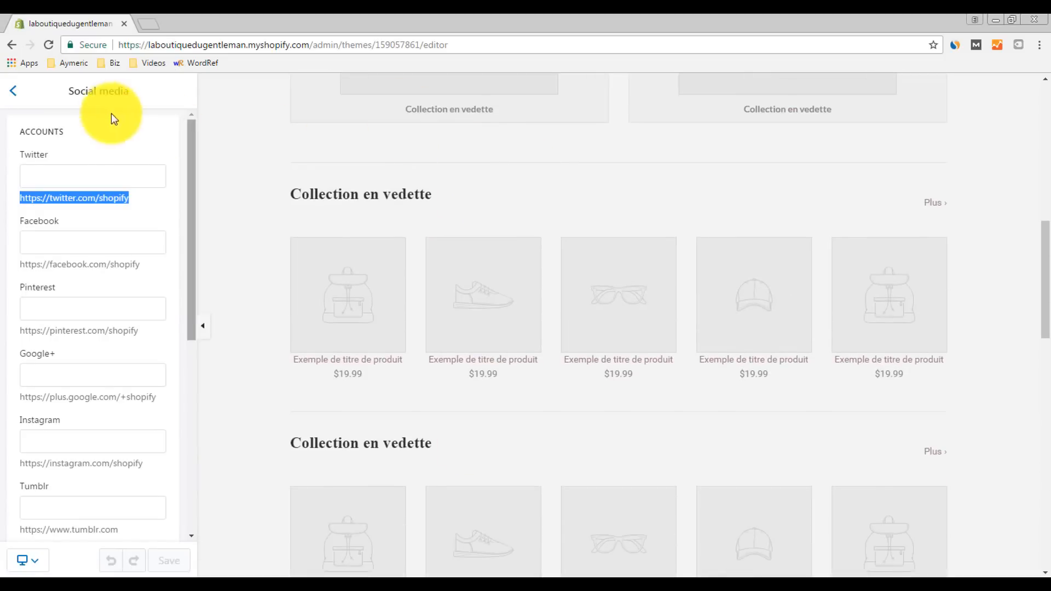
left_click(14, 91)
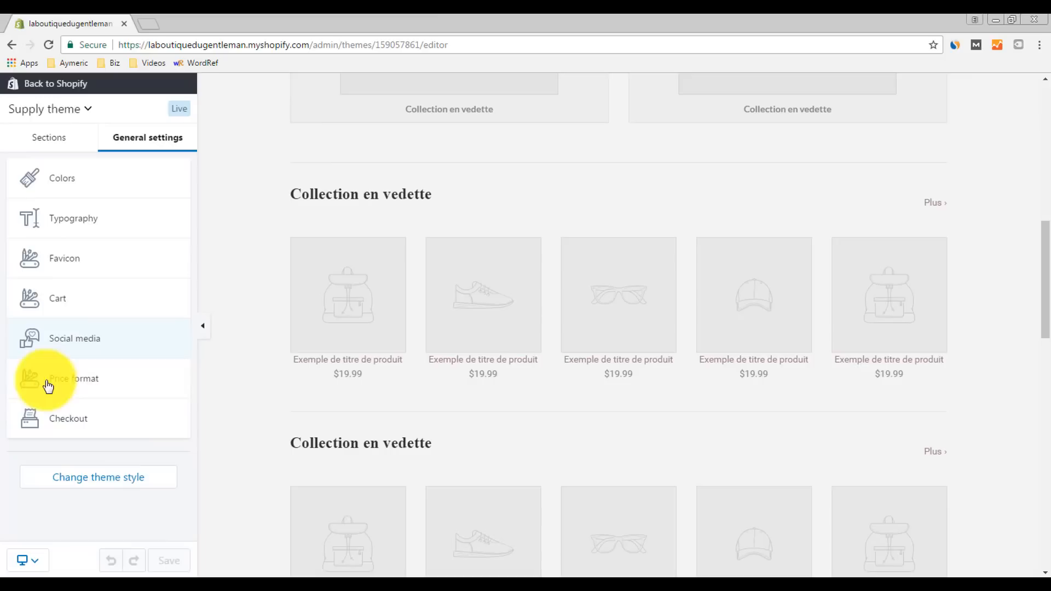
Check the theme's price format options and its checkout banner and logo settings
left_click(86, 385)
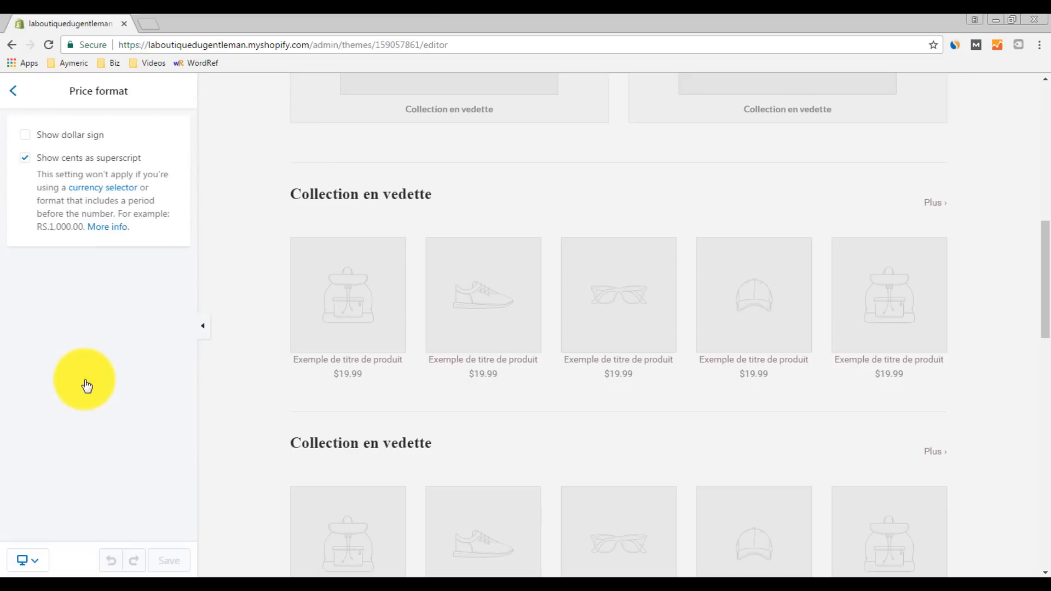
left_click(25, 159)
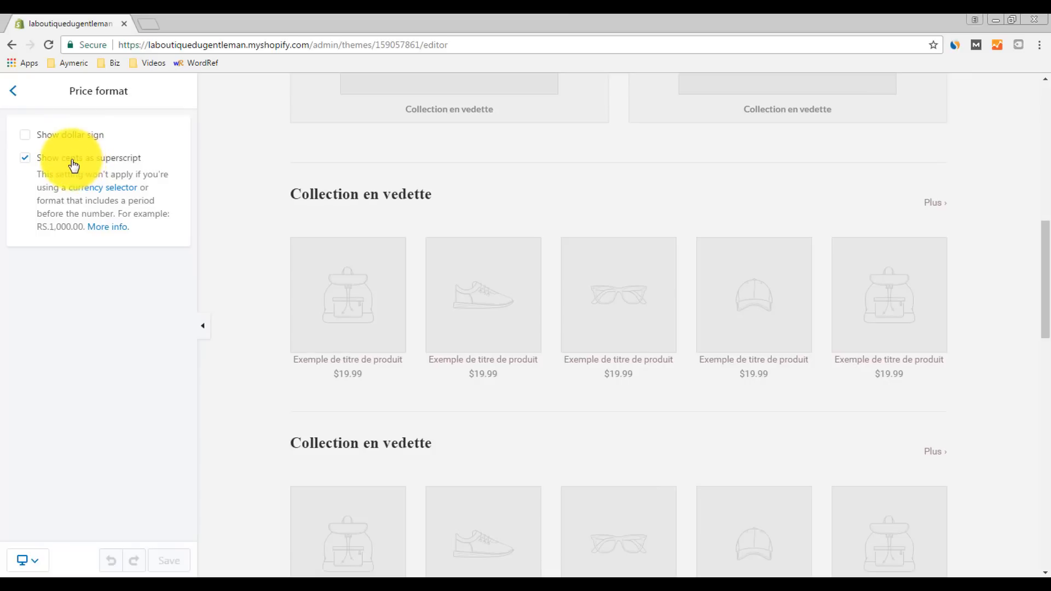
left_click(14, 92)
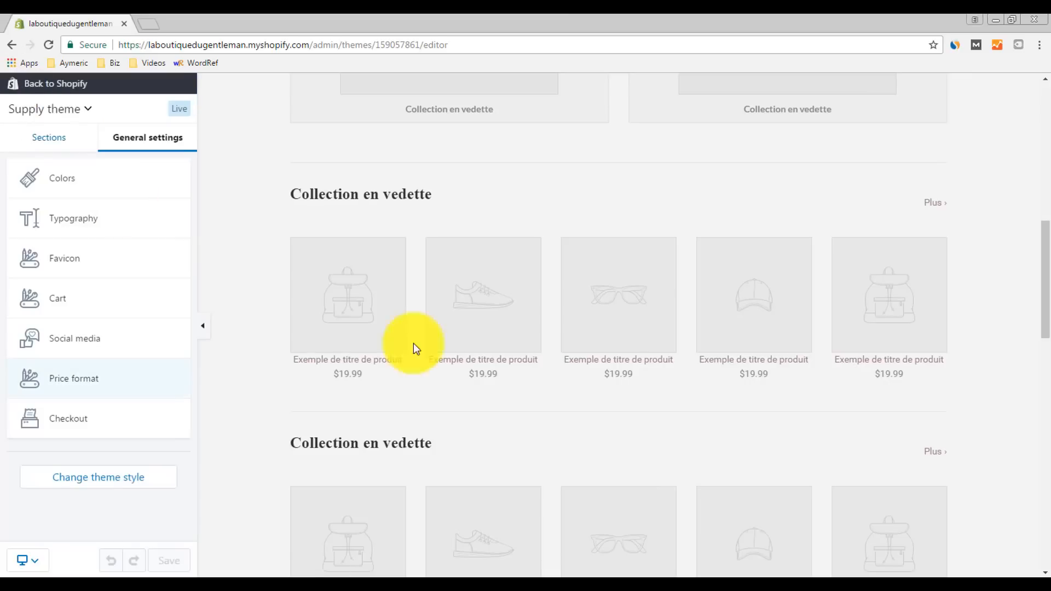
left_click(97, 428)
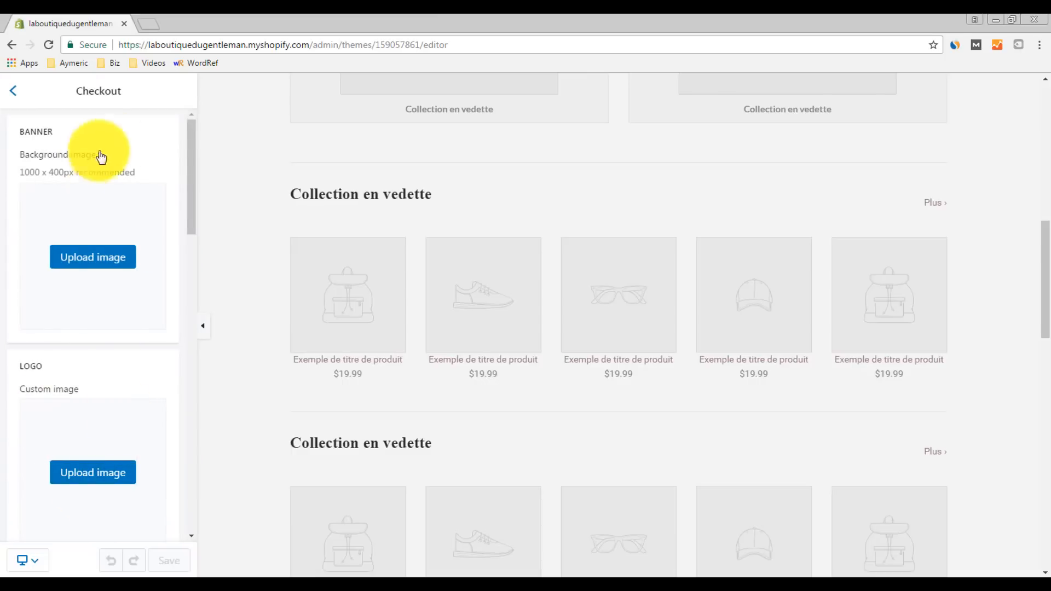
scroll(121, 143, "down", 8)
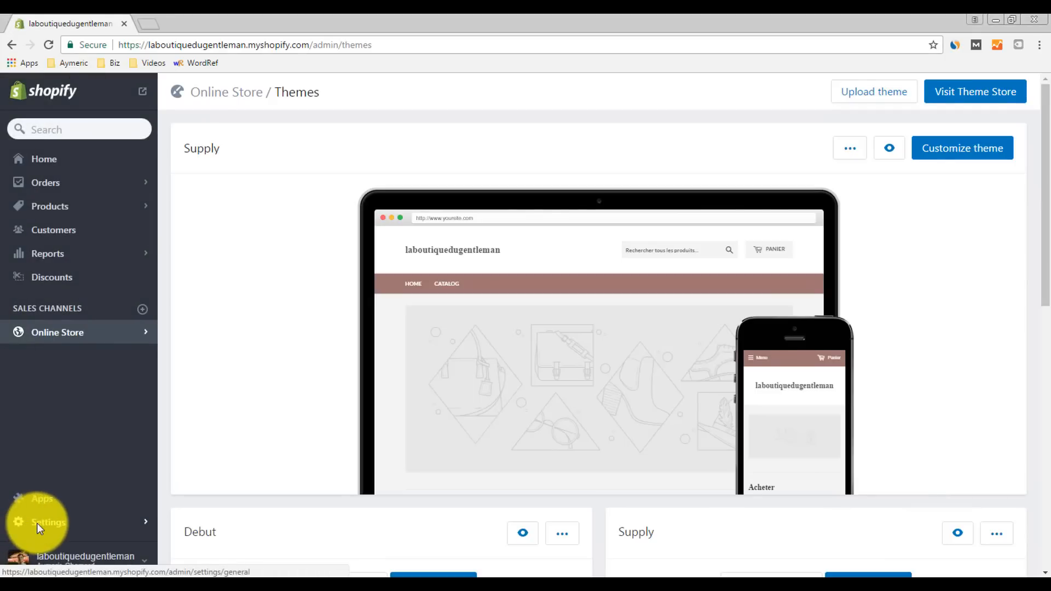
Open the store's shipping settings and review the shipping origin, zones and rates, and packages
left_click(37, 524)
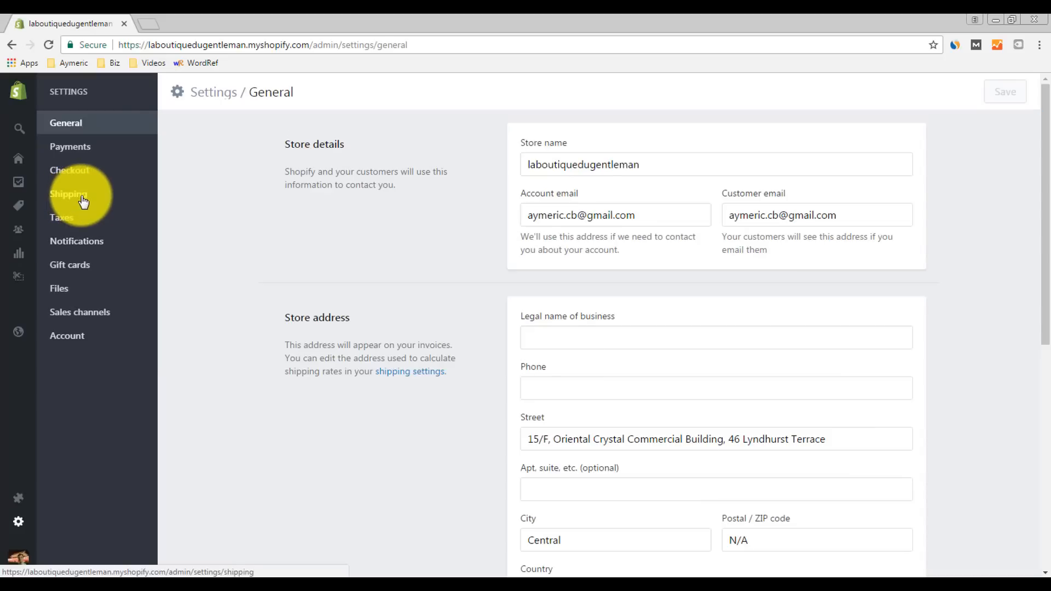
left_click(83, 201)
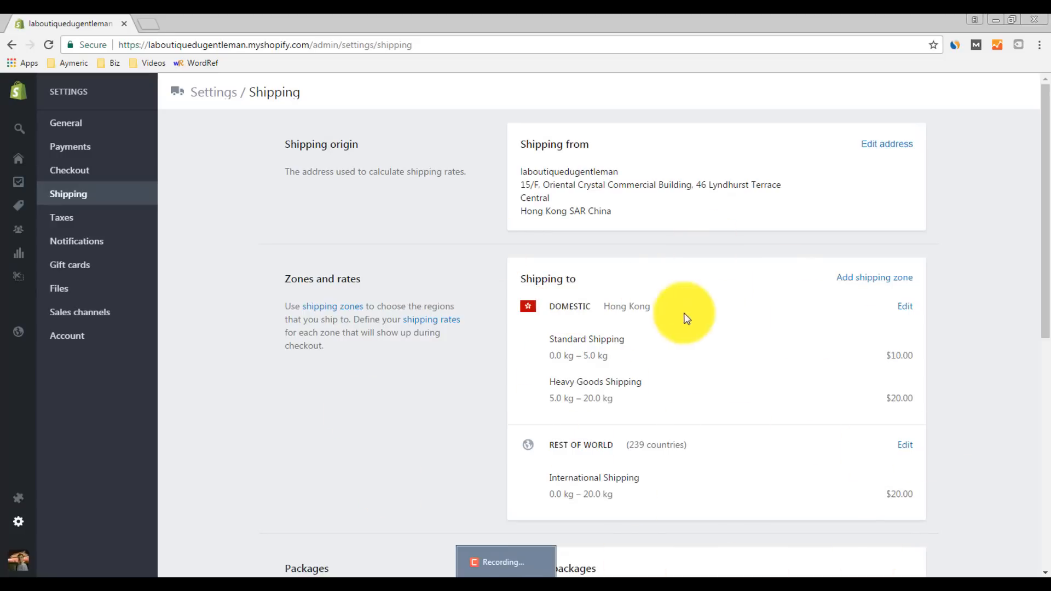
scroll(685, 316, "down", 7)
scroll(658, 270, "up", 7)
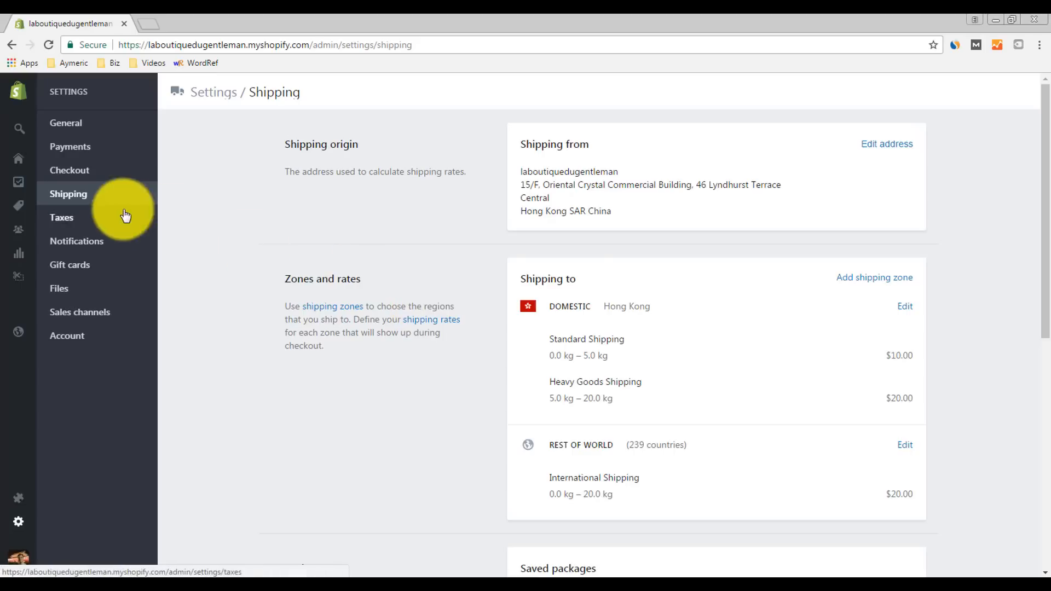
Open the store's payment settings and review the available PayPal methods without choosing one
left_click(82, 156)
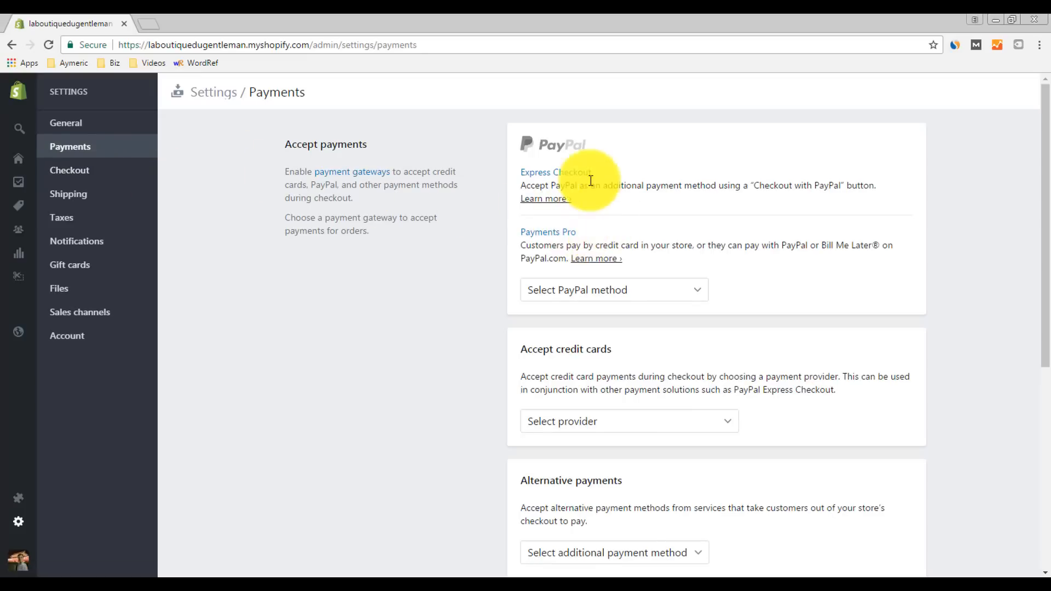
left_click(666, 295)
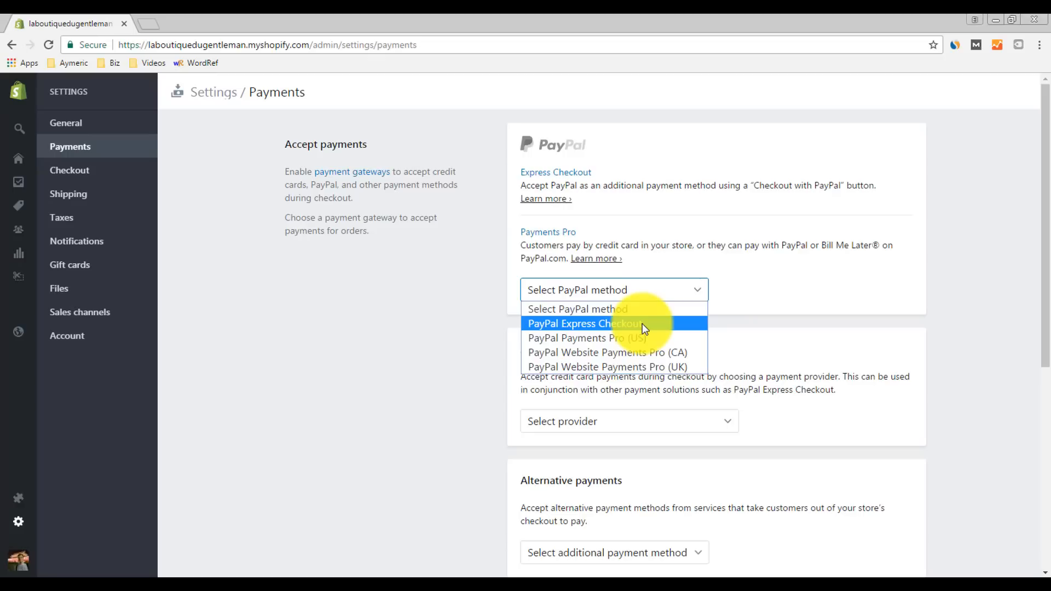
left_click(792, 381)
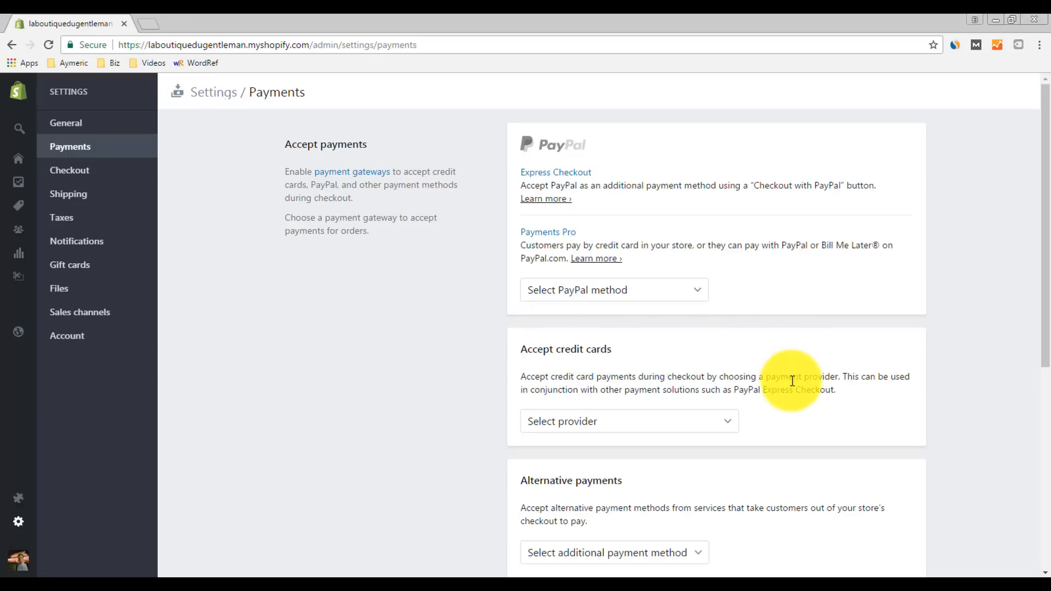
Review the full list of credit card payment providers, including those recommended for the store and available in Hong Kong
left_click(586, 426)
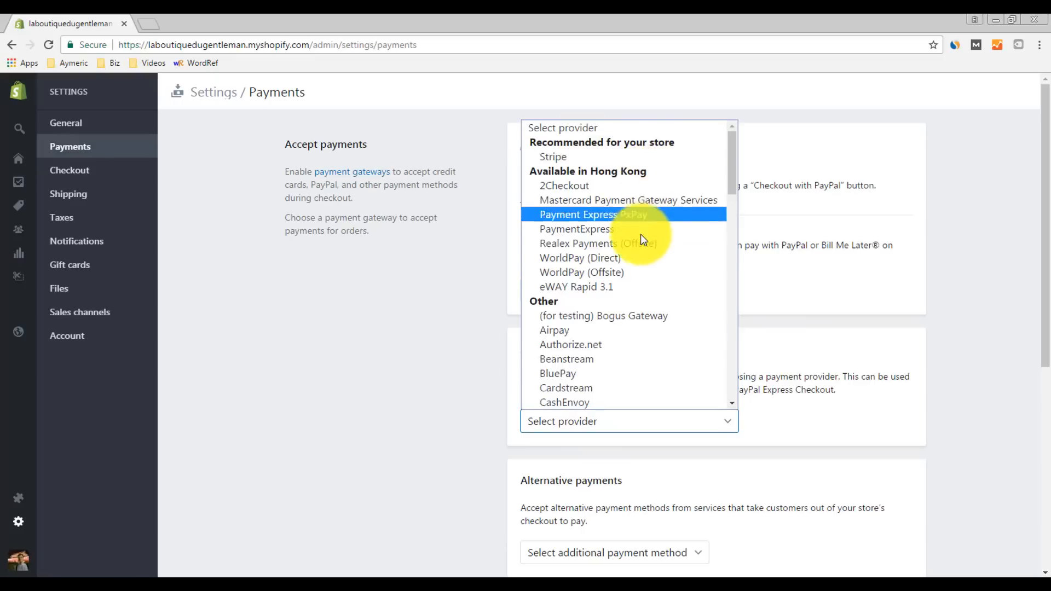
scroll(644, 278, "down", 15)
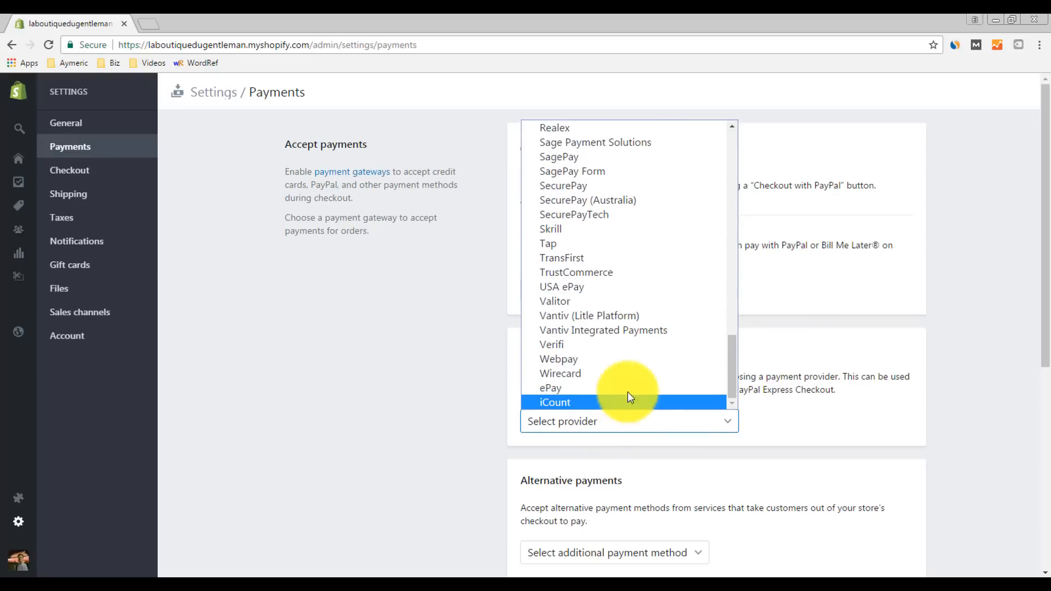
scroll(625, 364, "up", 15)
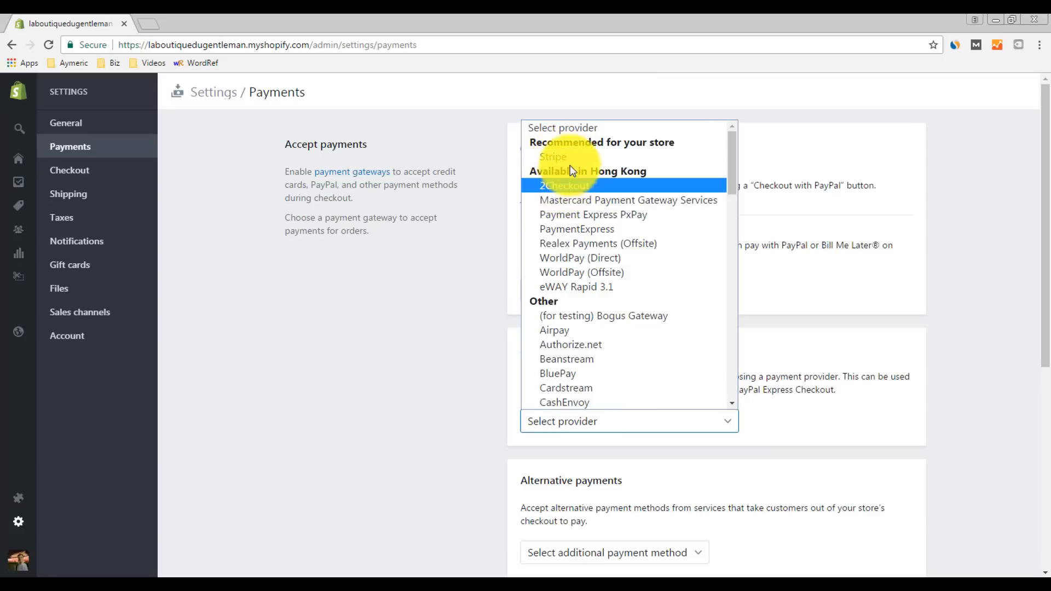
left_click(431, 399)
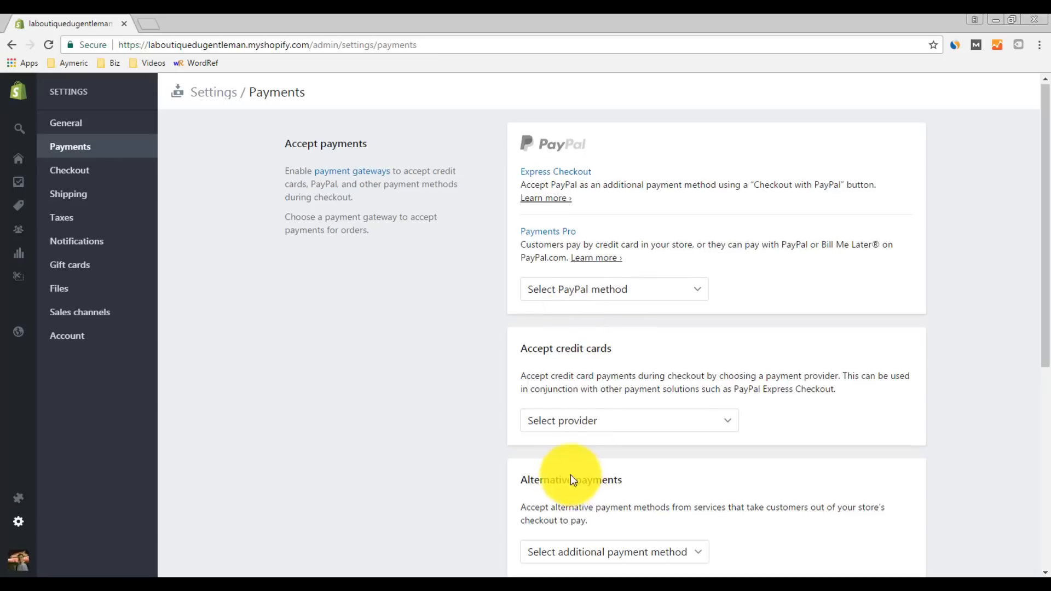
Review the additional payment methods offered under Alternative payments
scroll(570, 474, "down", 3)
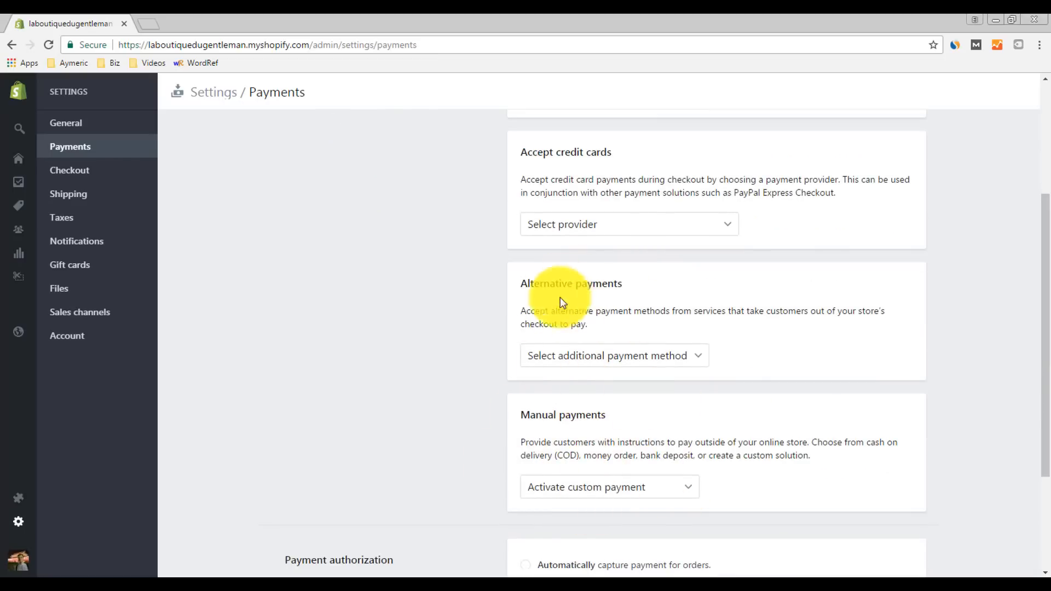
left_click(704, 357)
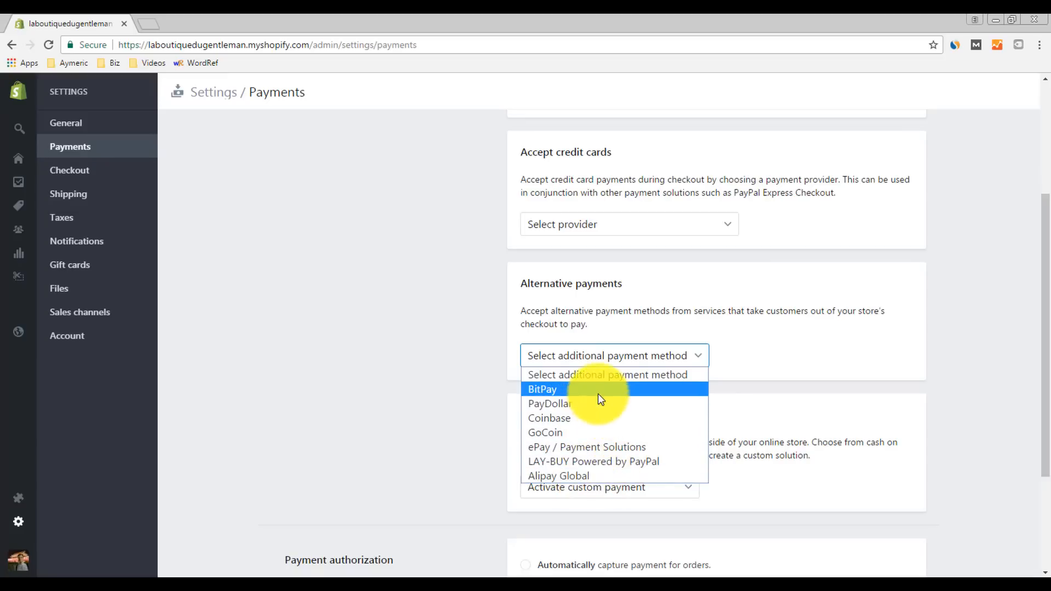
left_click(457, 320)
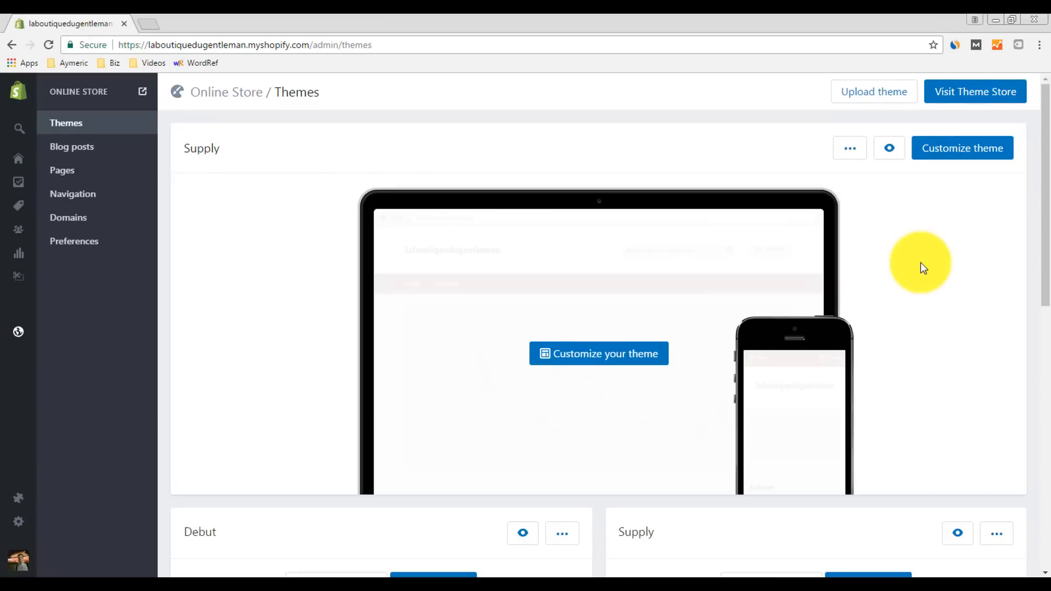
Open the Shopify App Store from the store's Apps page and browse to the Marketing and Sales apps
left_click(20, 507)
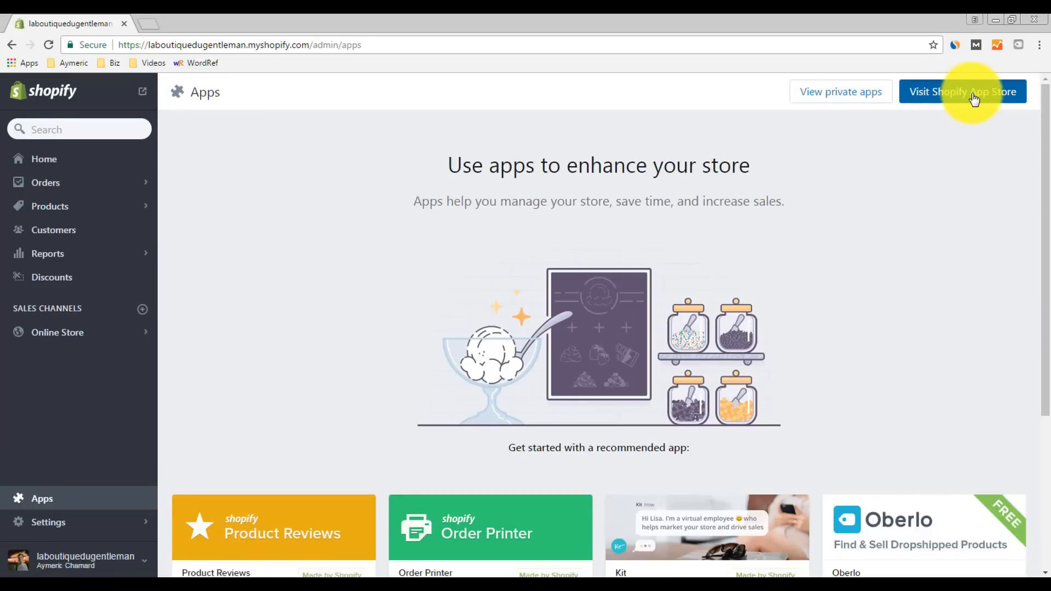
left_click(967, 99)
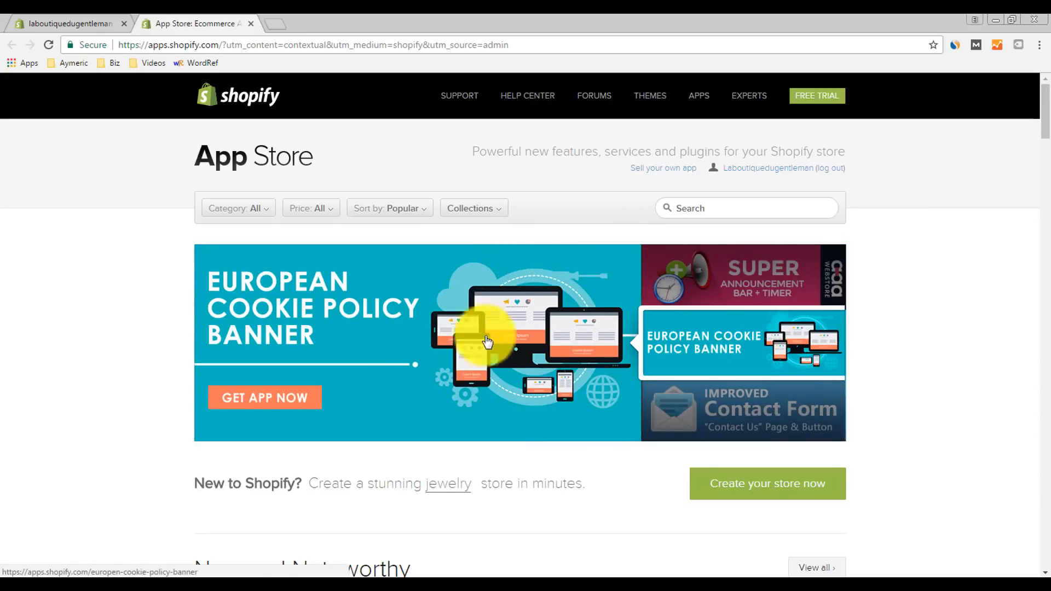
scroll(480, 328, "down", 3)
scroll(702, 316, "down", 7)
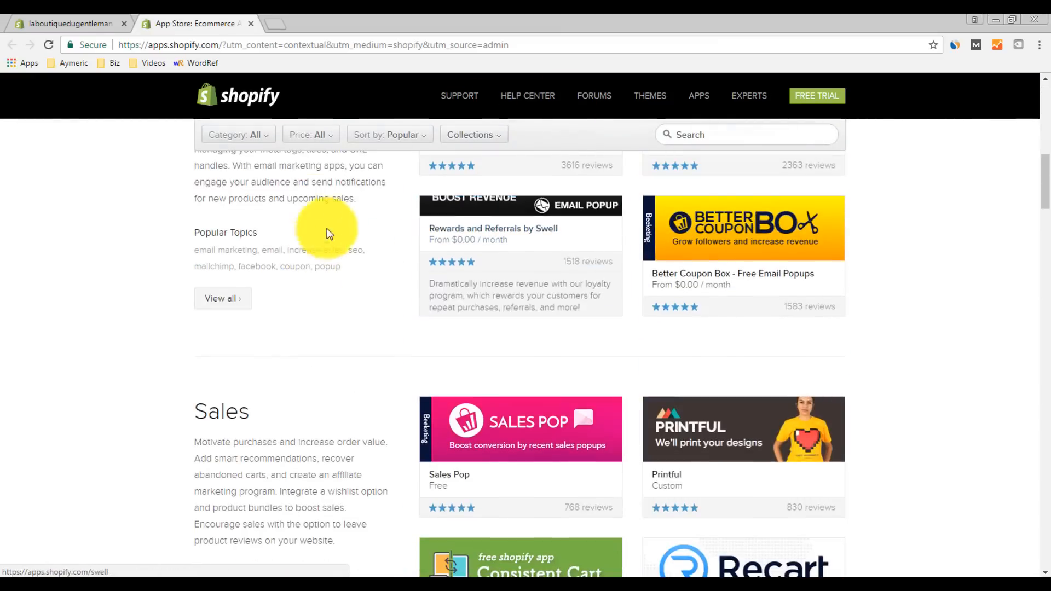
Check the App Store's category, price, sorting and collection filter options
left_click(241, 135)
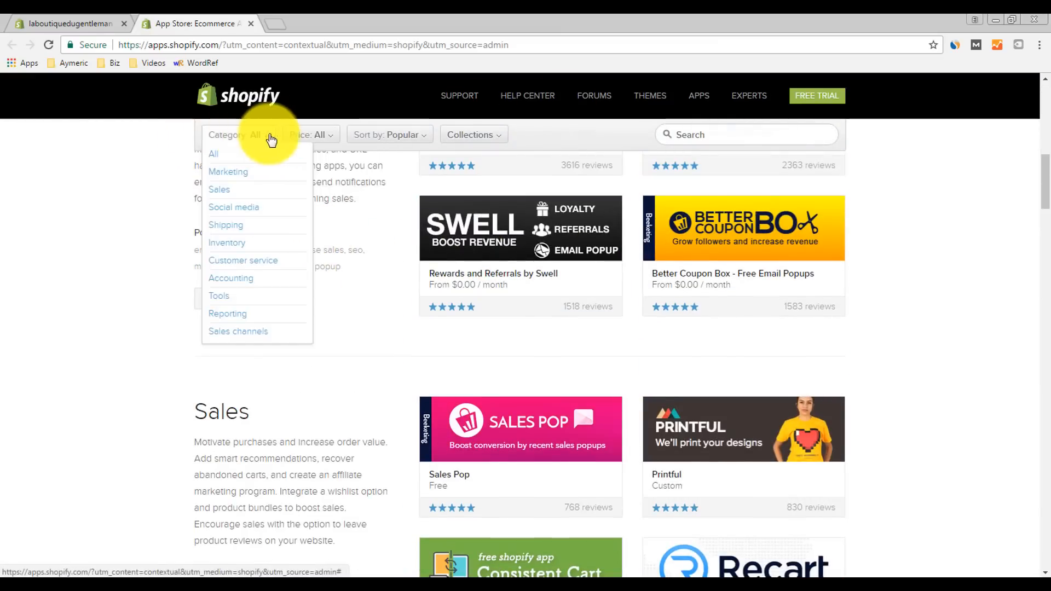
mouse_move(314, 144)
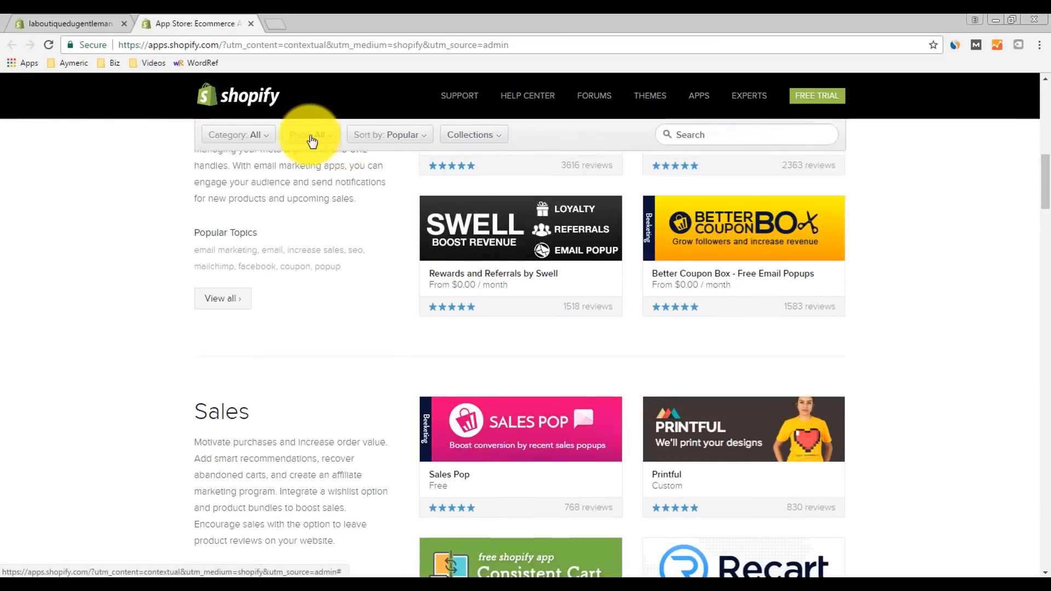
mouse_move(403, 135)
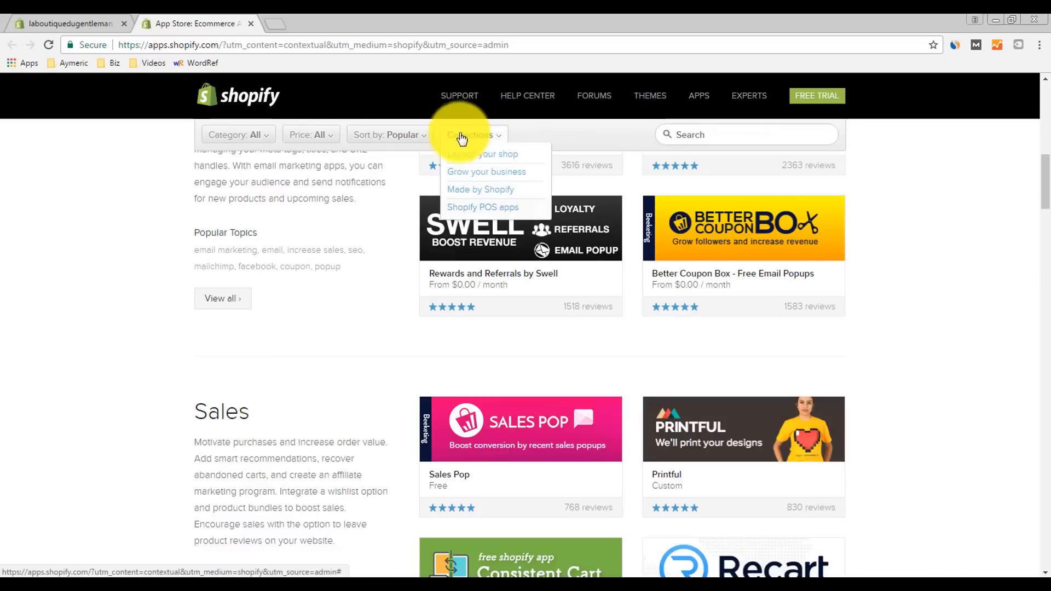
Browse the App Store's Social Media, Shipping and Inventory sections and return to the Marketing apps
scroll(301, 301, "down", 1)
scroll(301, 300, "down", 12)
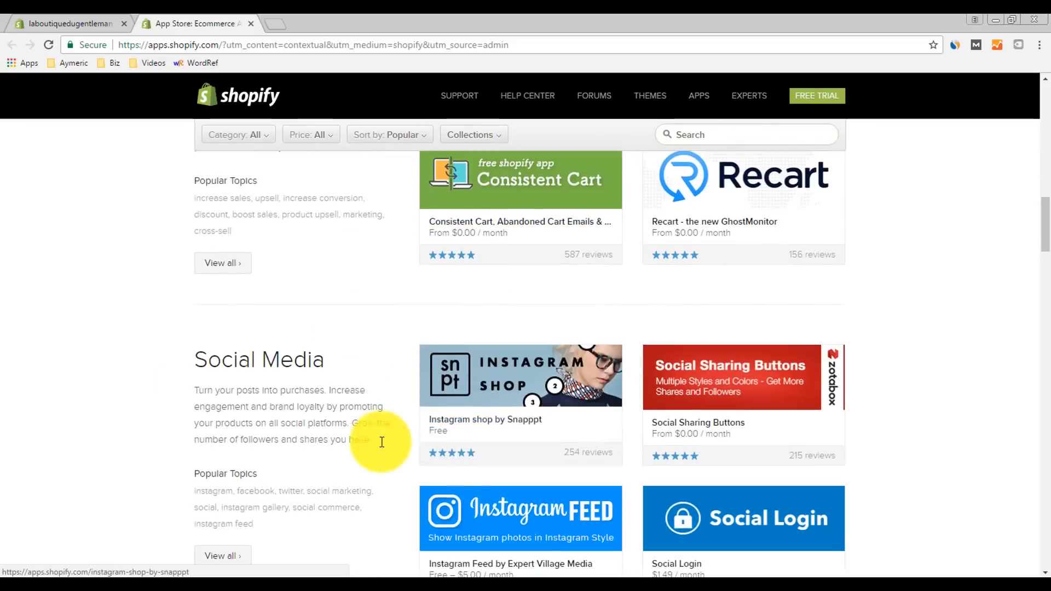
scroll(885, 366, "down", 5)
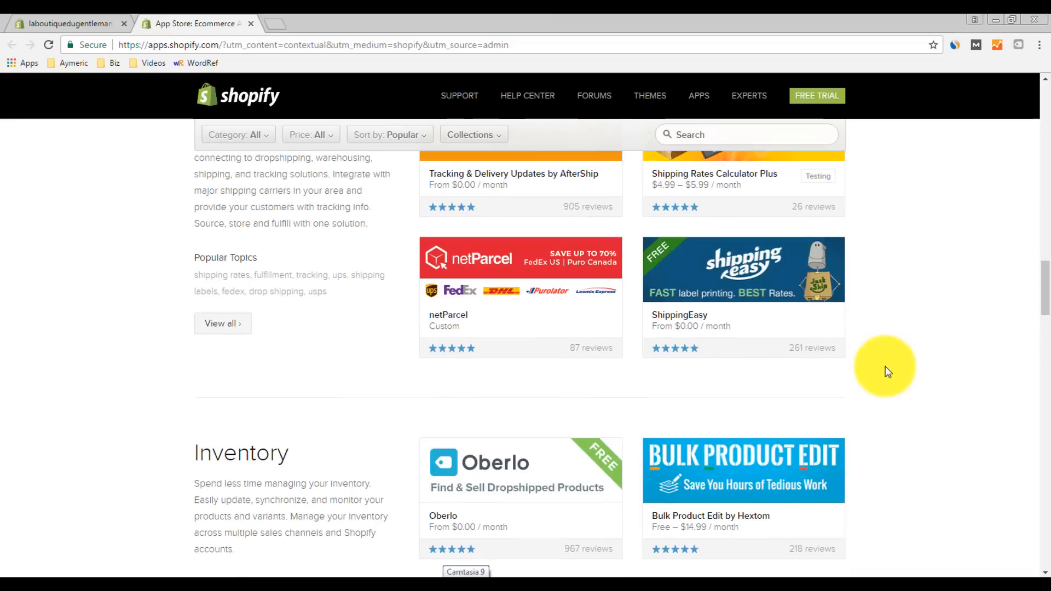
scroll(876, 383, "down", 6)
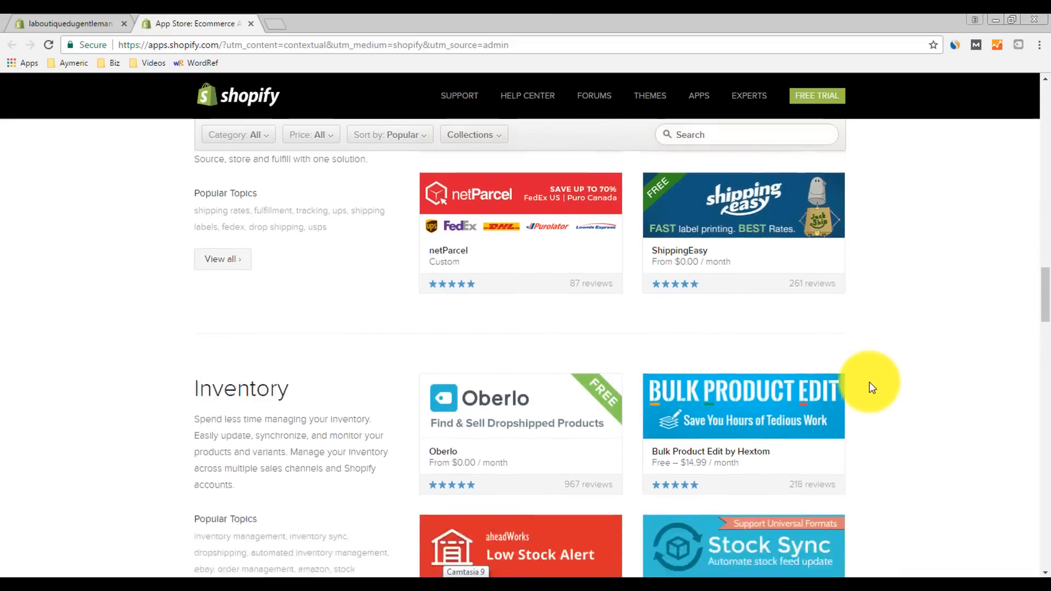
scroll(892, 393, "up", 14)
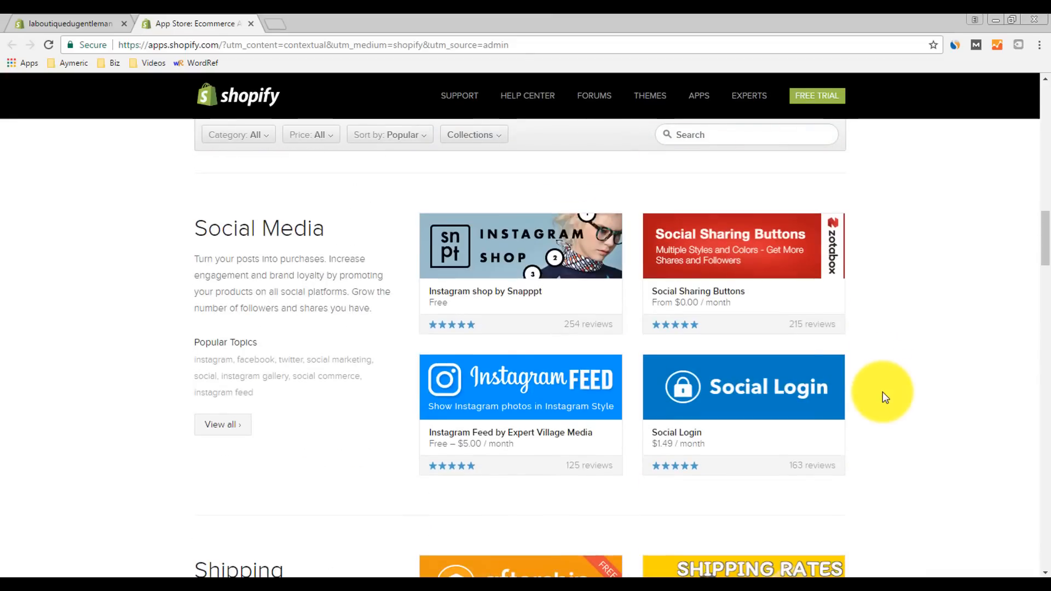
scroll(882, 393, "up", 10)
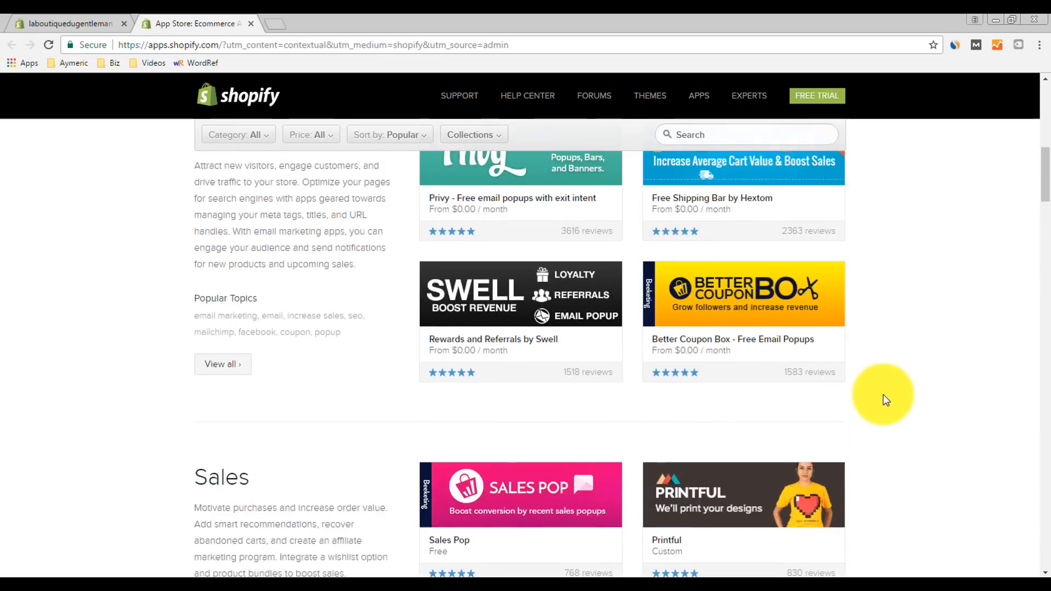
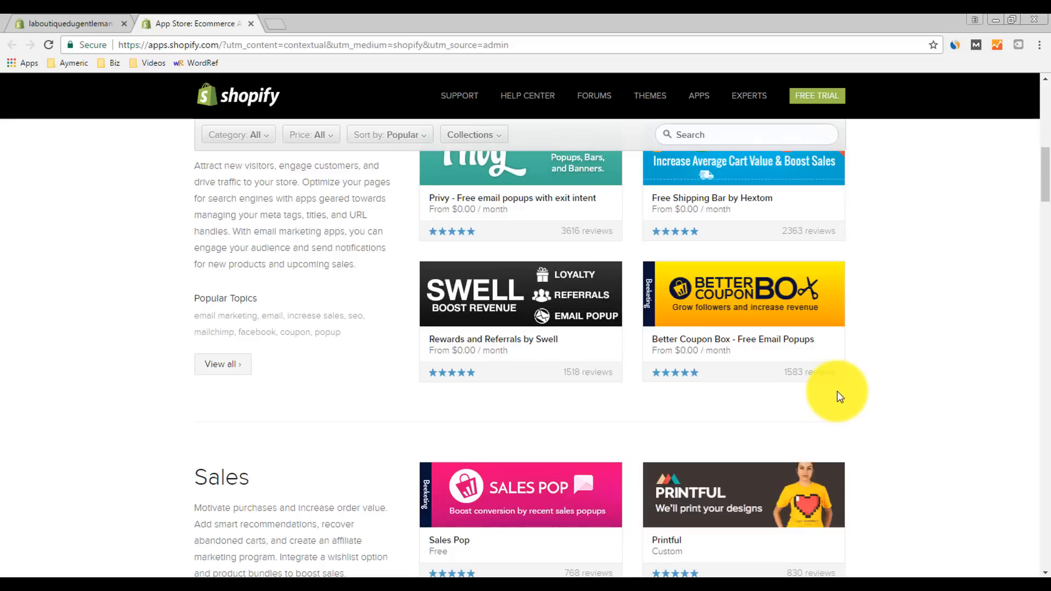
Find the Oberlo app in the App Store's Inventory section and view its short description
scroll(629, 403, "up", 2)
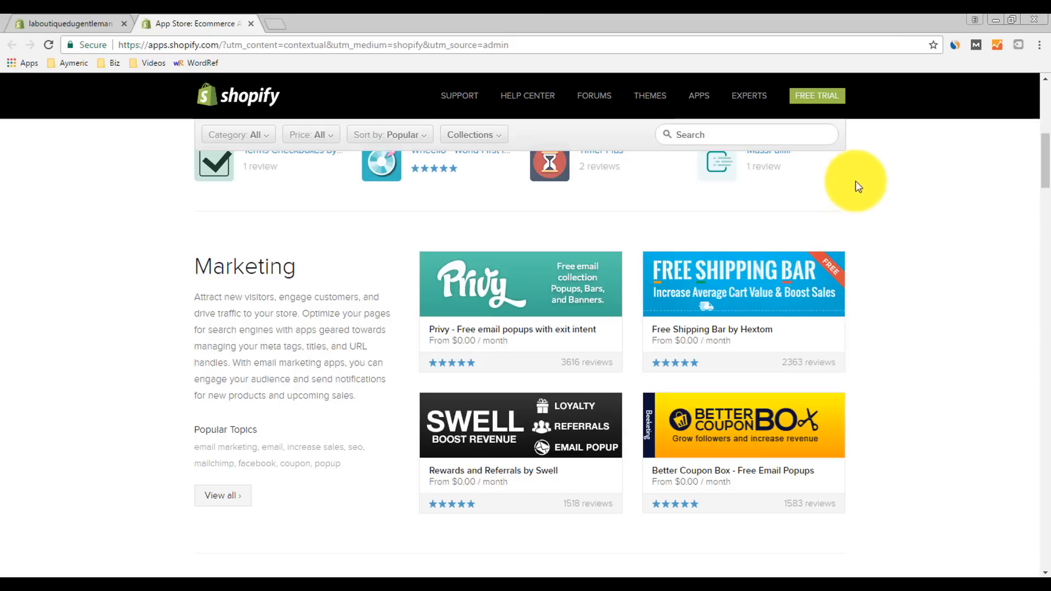
scroll(821, 211, "down", 14)
scroll(812, 216, "down", 9)
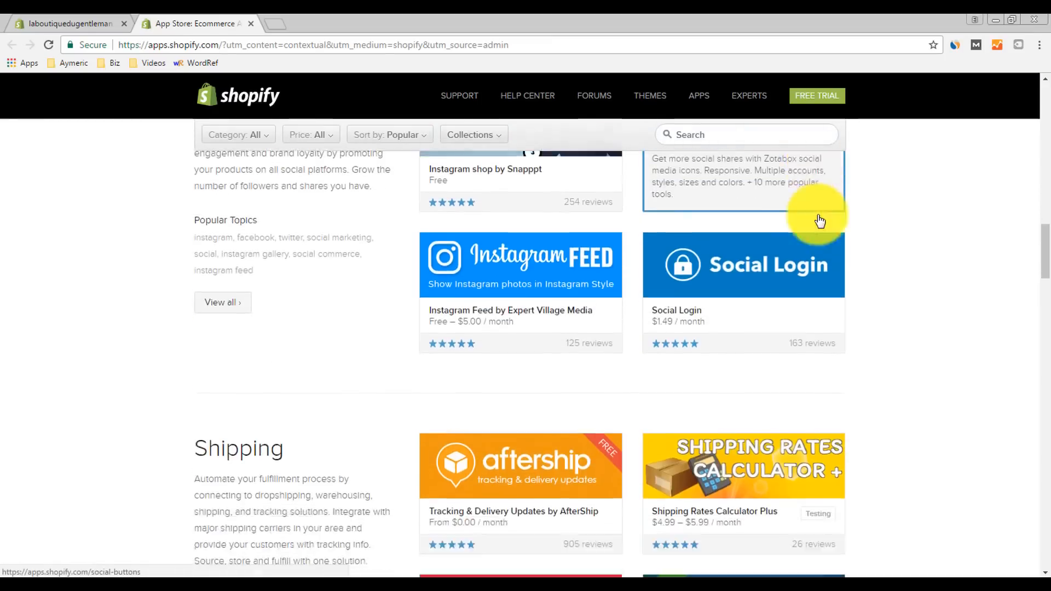
scroll(821, 263, "down", 2)
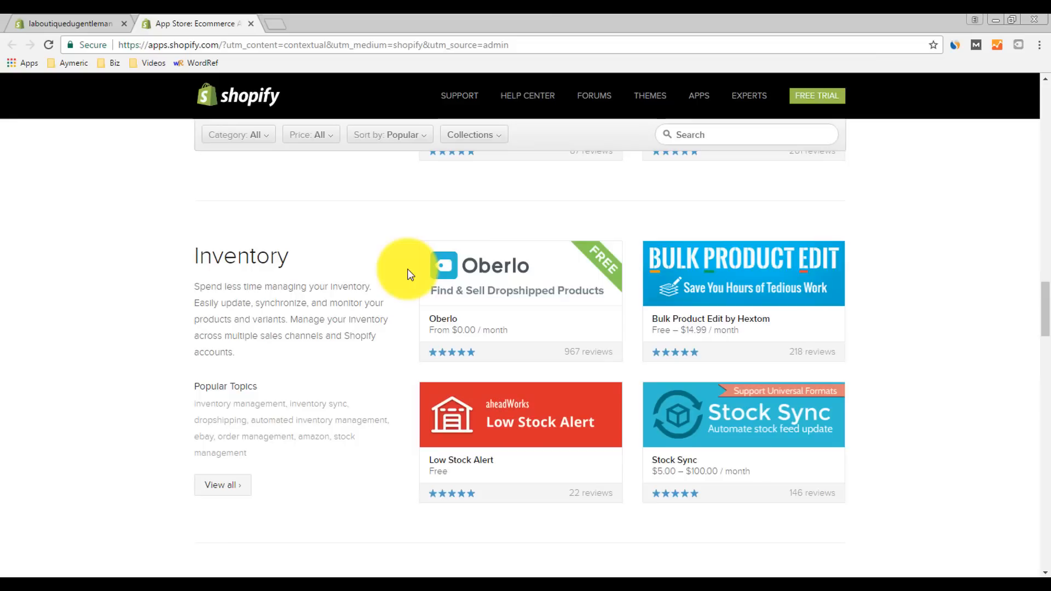
mouse_move(600, 265)
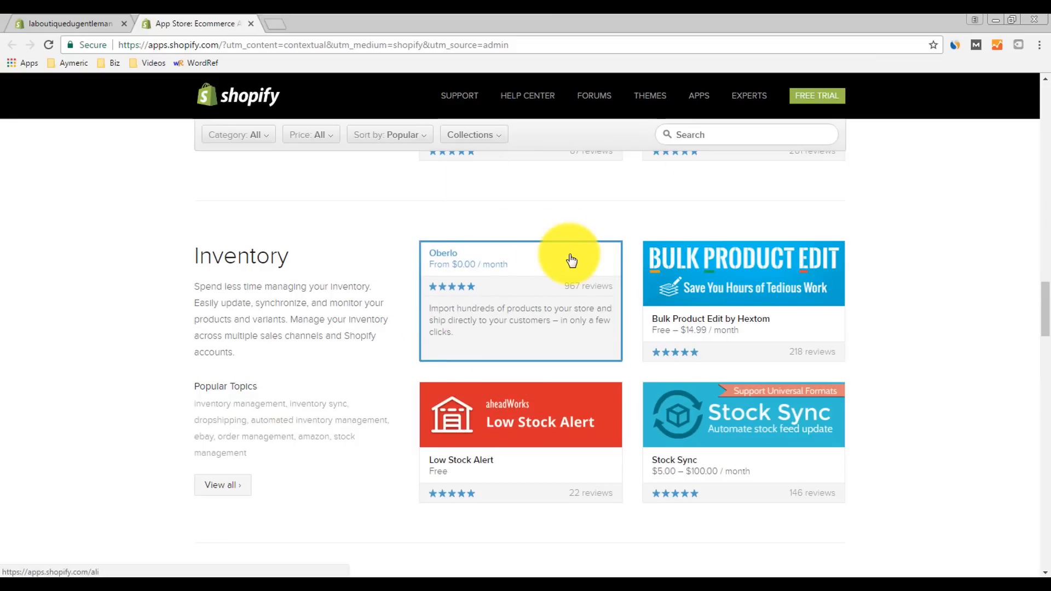